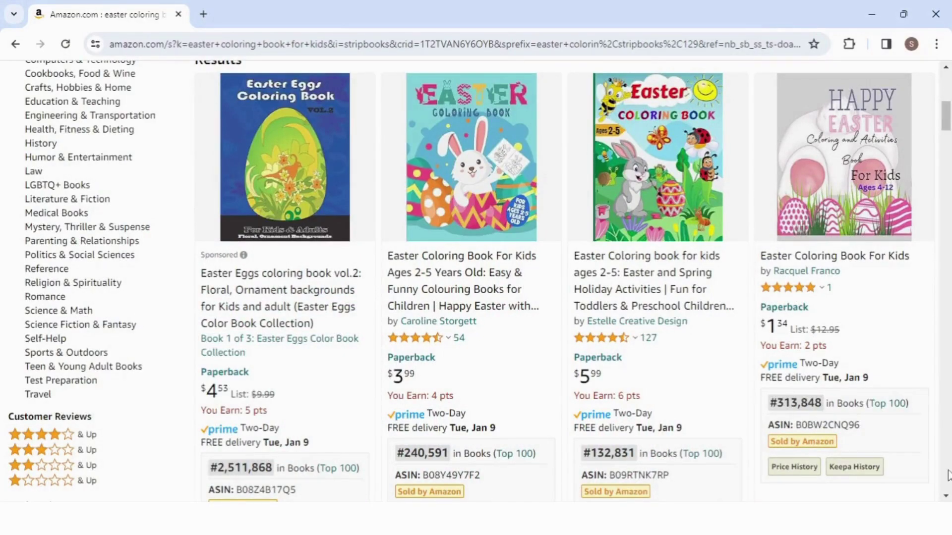
# - Scroll the Amazon 'easter coloring book for kids' results down to the More results listings
pyautogui.click(946, 496)
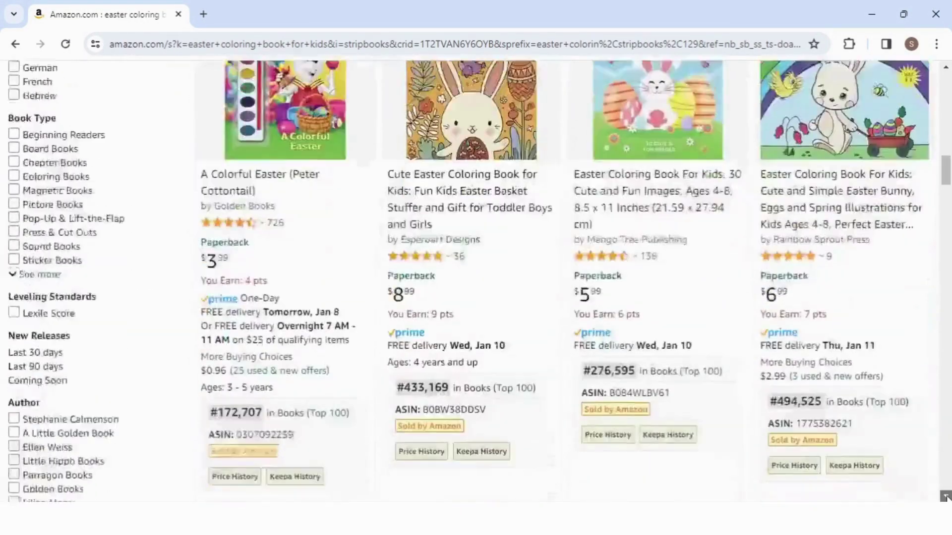
pyautogui.moveTo(946, 496); pyautogui.dragTo(946, 496)
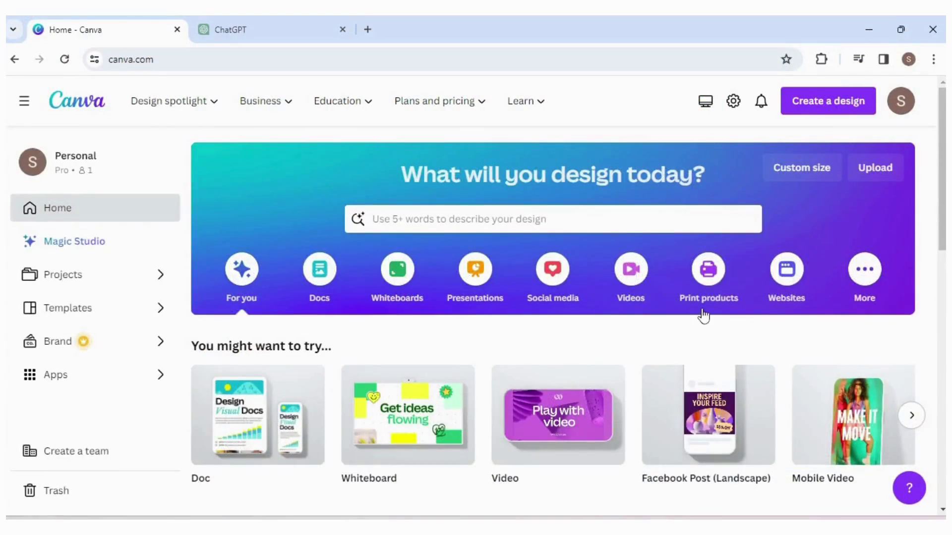
# - Create a custom-size Canva design in inches at 8.5 × 11 in
pyautogui.click(836, 104)
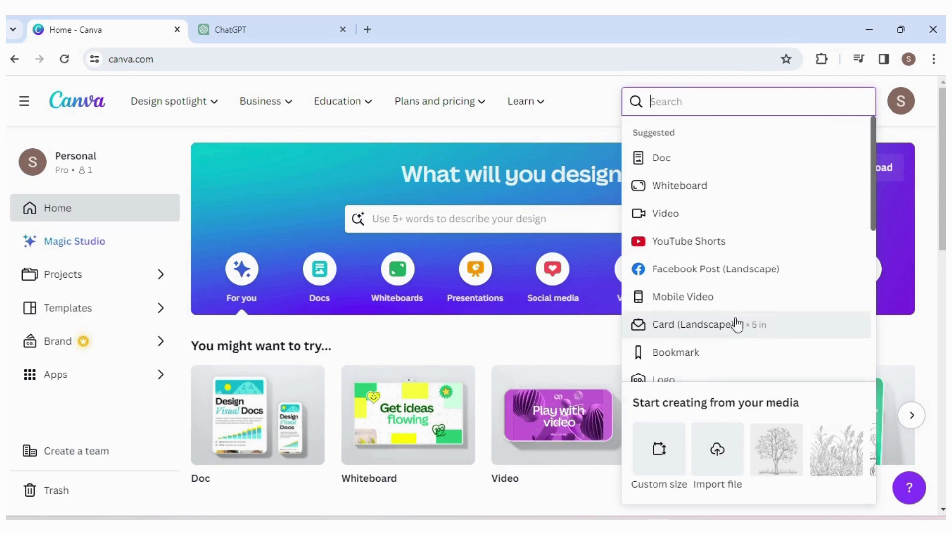
pyautogui.click(663, 456)
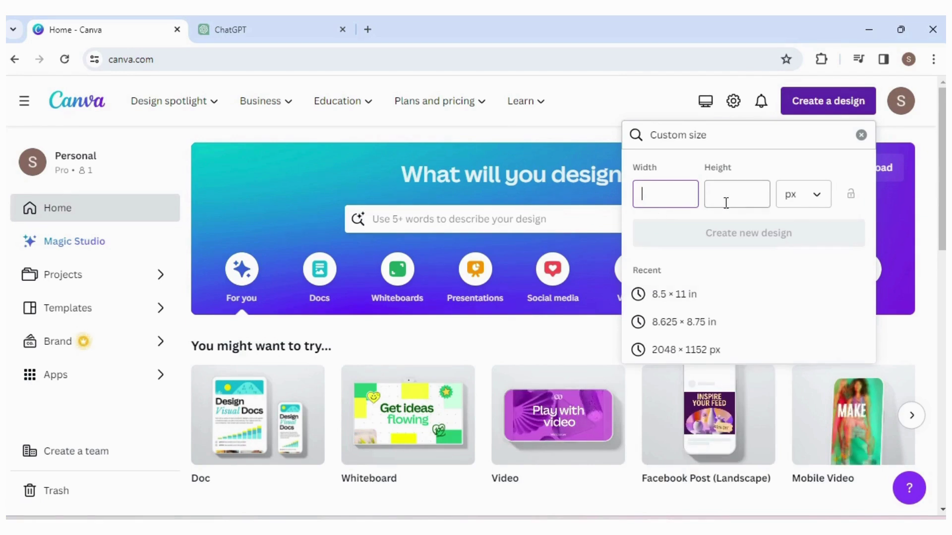
pyautogui.click(808, 206)
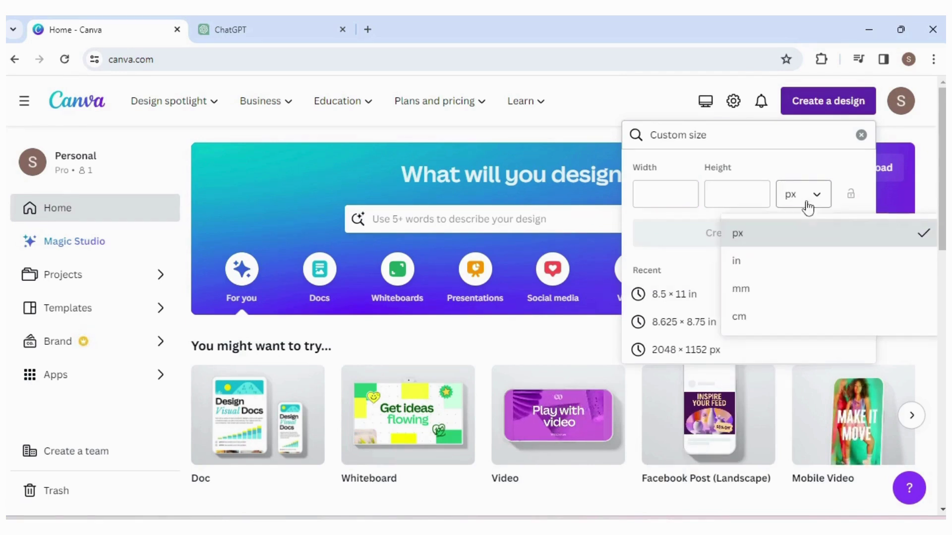
pyautogui.click(769, 263)
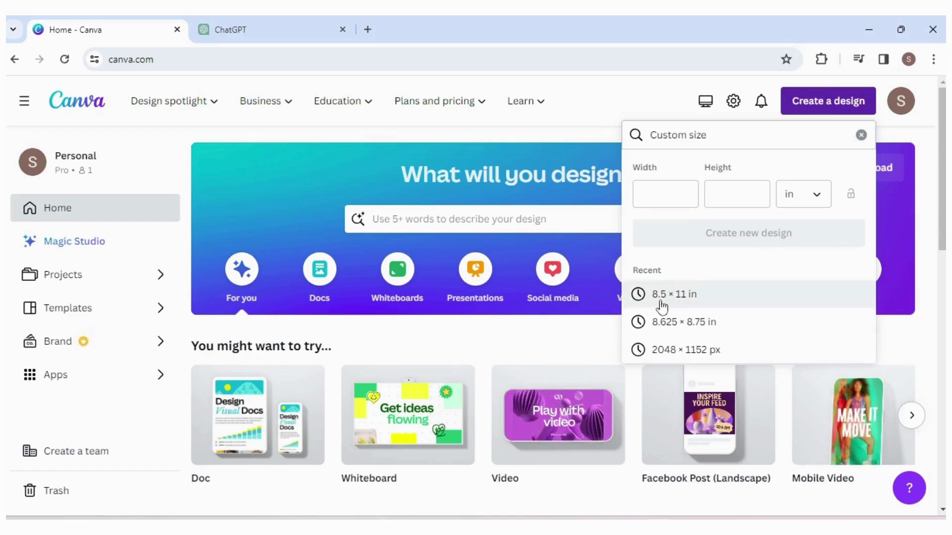
pyautogui.click(662, 304)
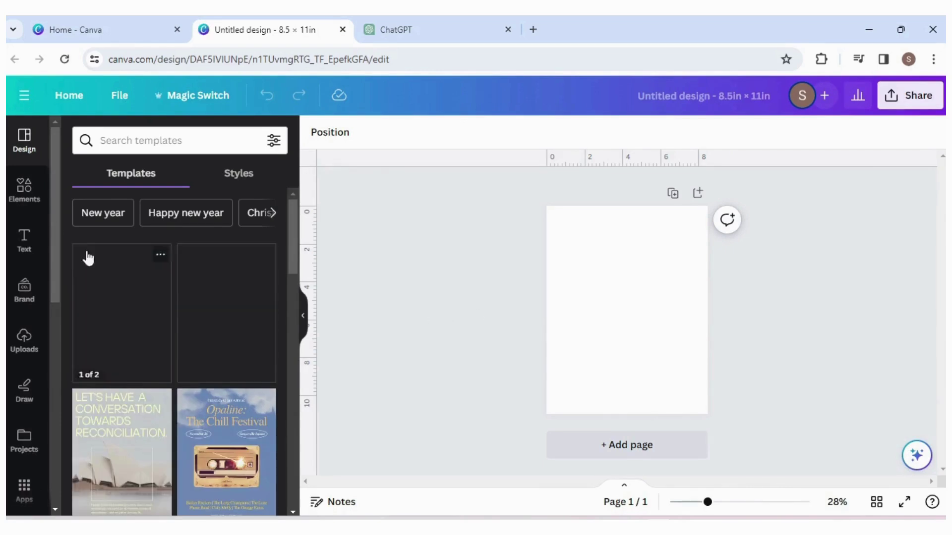
# - Add a square from Elements and stretch it to nearly fill the page
pyautogui.click(30, 194)
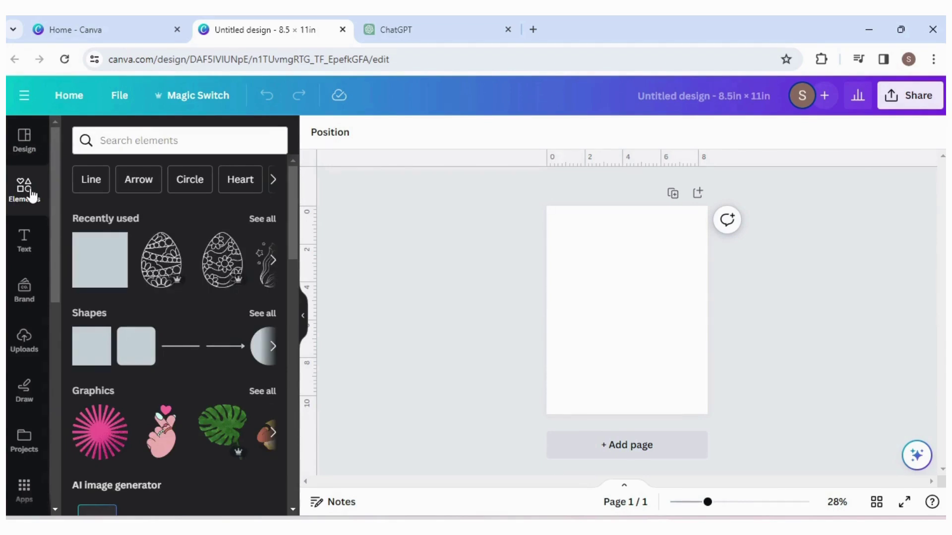
pyautogui.click(89, 356)
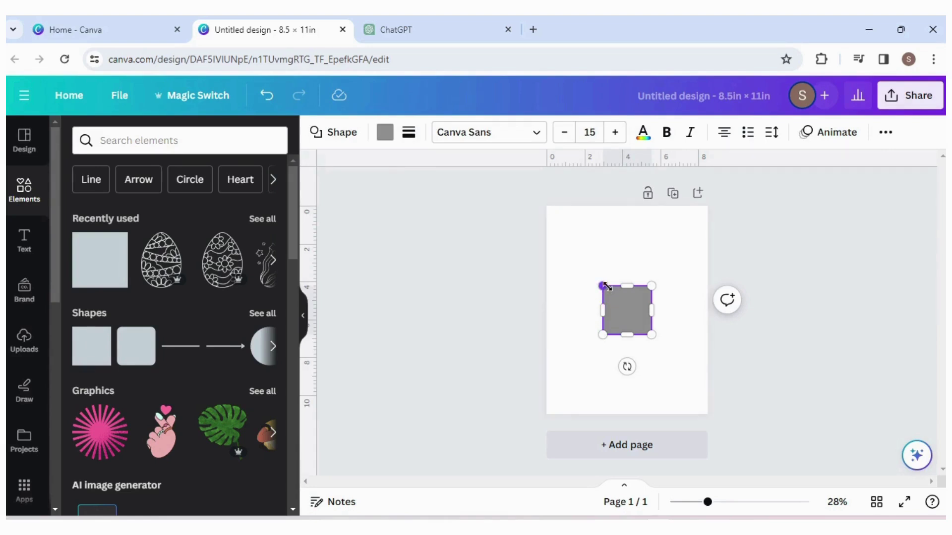
pyautogui.moveTo(602, 283); pyautogui.dragTo(555, 215)
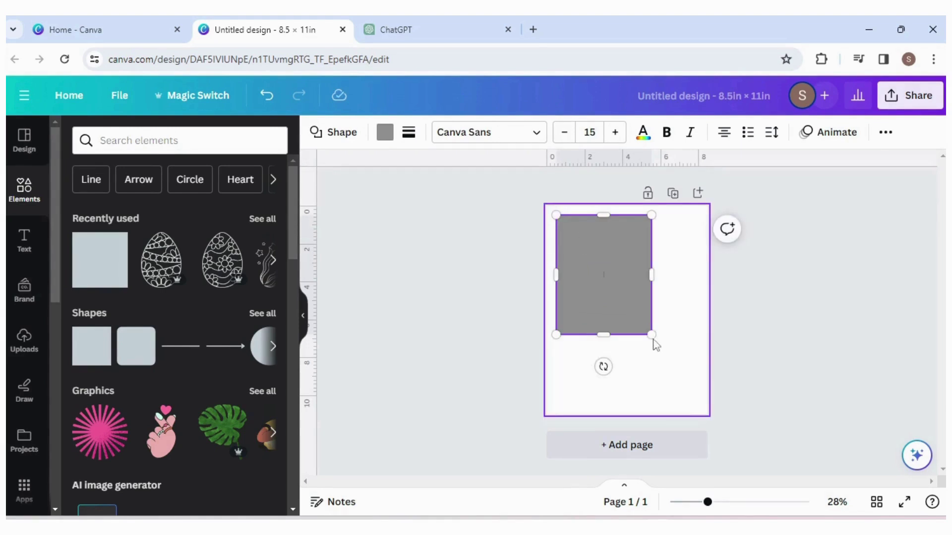
pyautogui.moveTo(651, 334); pyautogui.dragTo(698, 407)
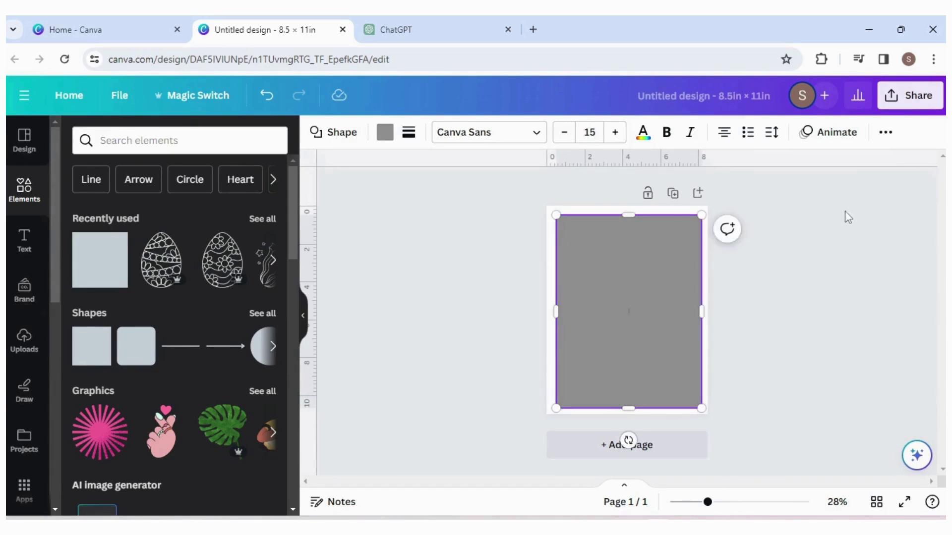
# - Centre the rectangle horizontally and vertically on the page
pyautogui.click(885, 133)
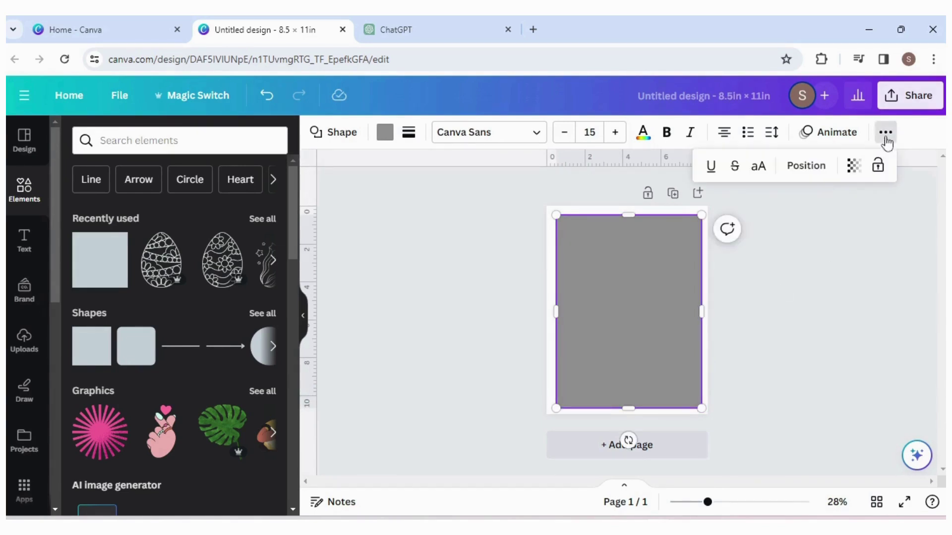
pyautogui.click(819, 167)
pyautogui.click(215, 290)
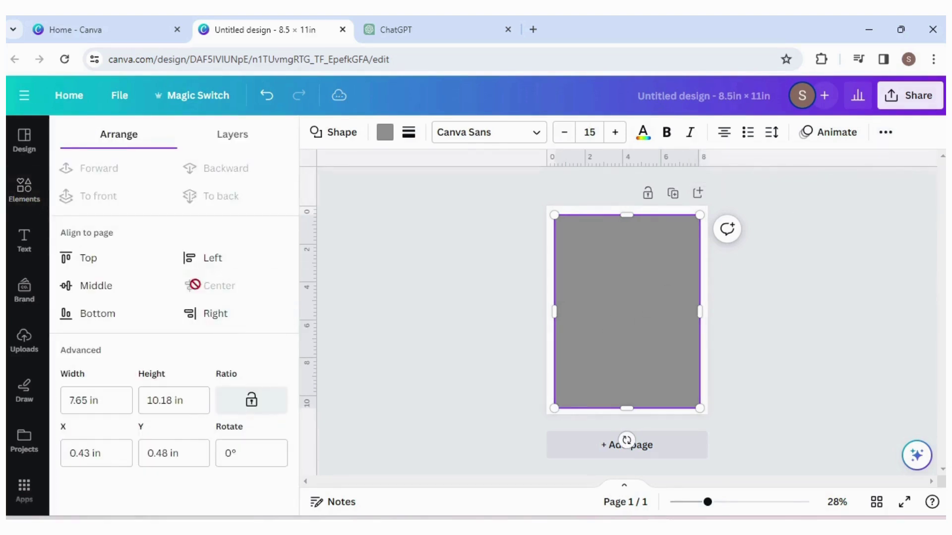
pyautogui.click(94, 286)
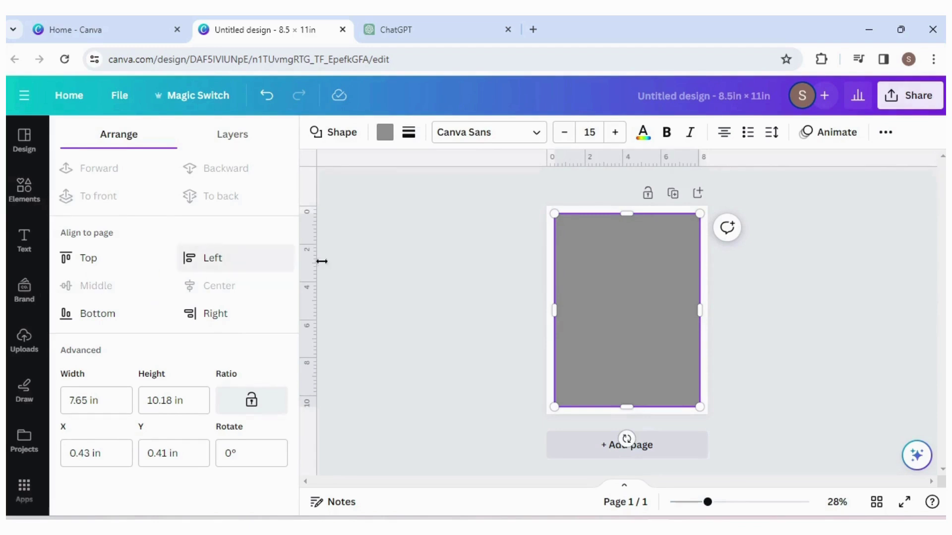
# - Give the rectangle a solid black outline and a white fill
pyautogui.click(412, 140)
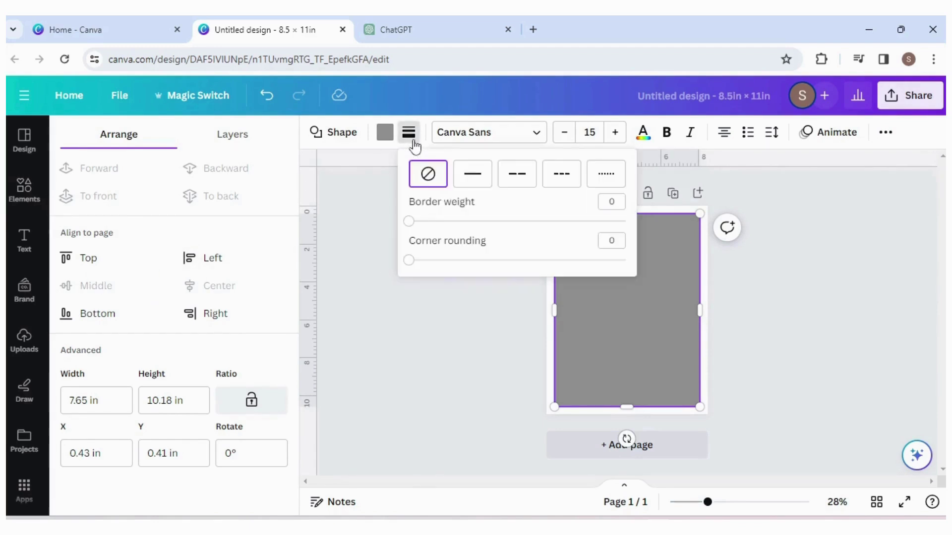
pyautogui.click(472, 173)
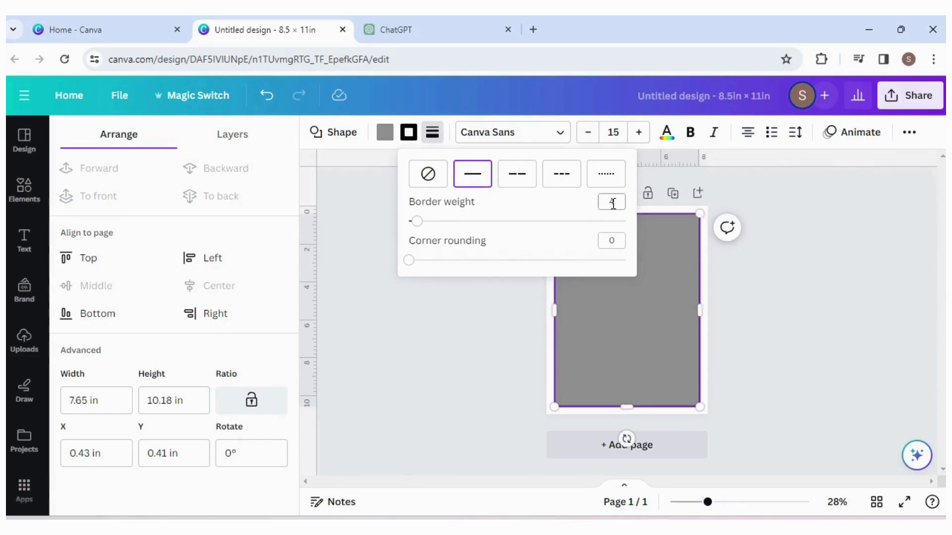
pyautogui.click(385, 133)
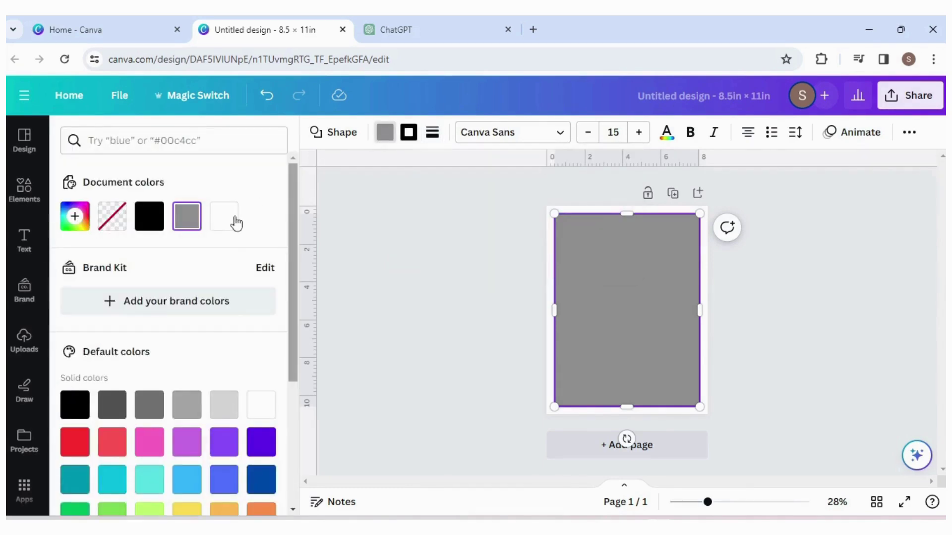
pyautogui.click(235, 222)
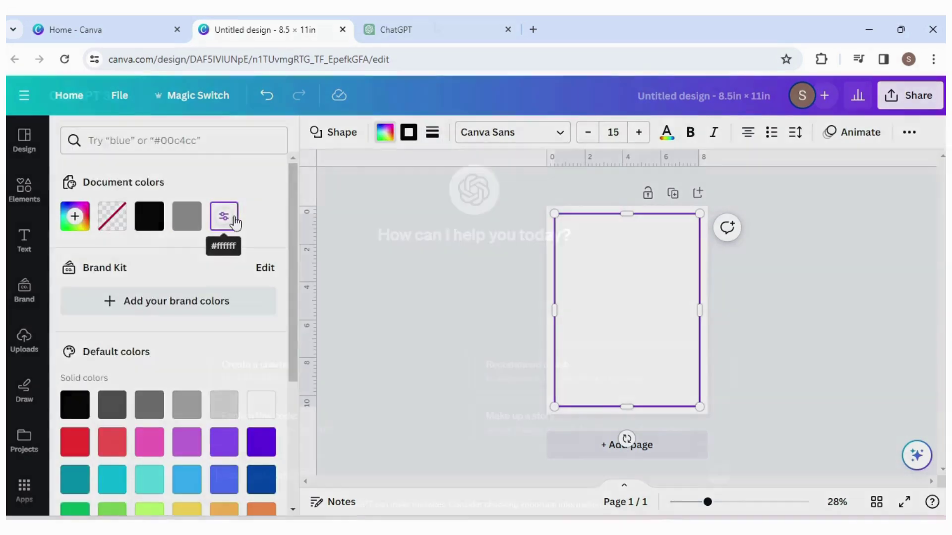
pyautogui.click(436, 27)
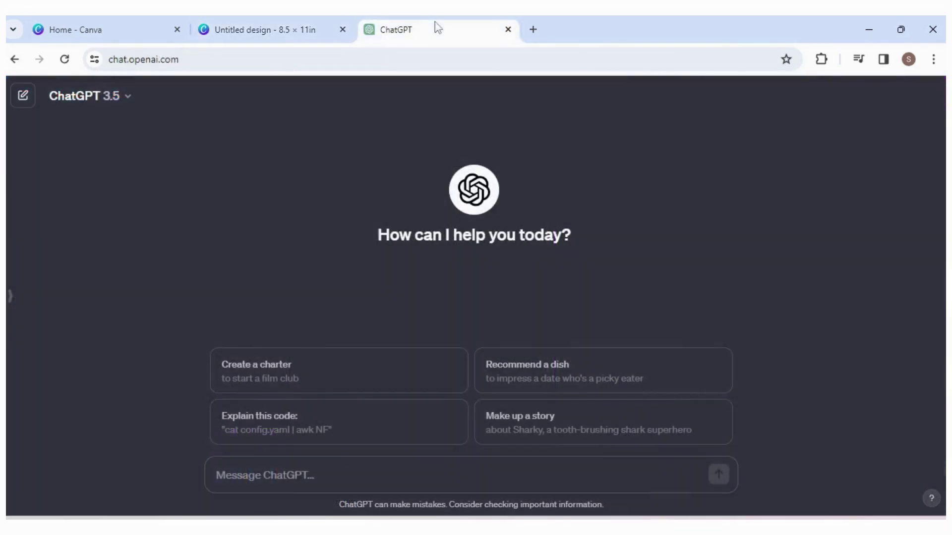
# - Ask ChatGPT for 50 Easter coloring book scenes for kids
pyautogui.click(307, 479)
pyautogui.write('gi')
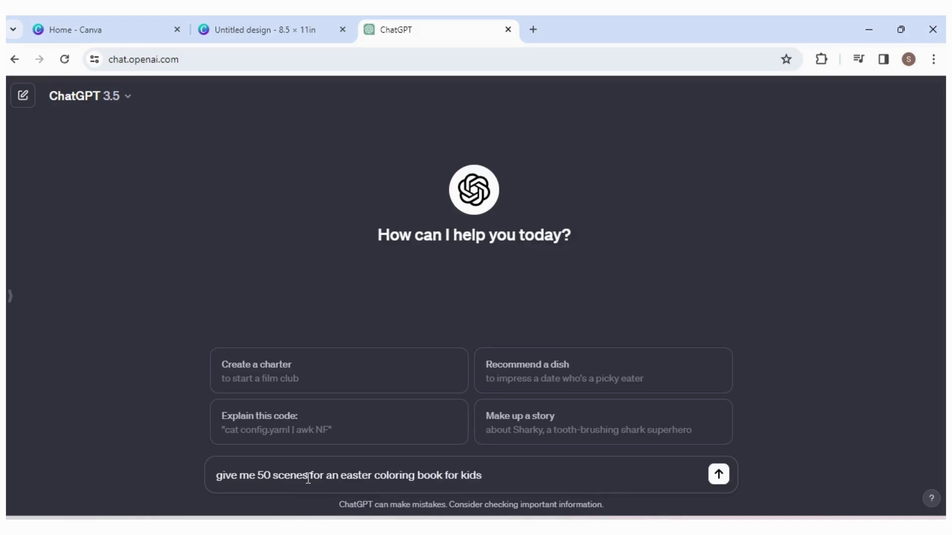
pyautogui.press('Return')
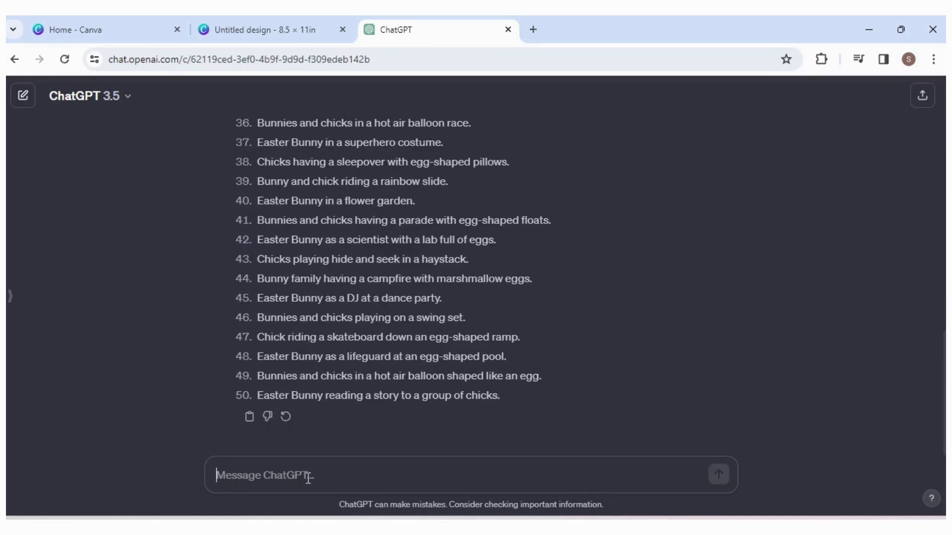
# - Copy scene 1, the Easter Bunny delivering eggs in a basket
pyautogui.moveTo(941, 402); pyautogui.dragTo(835, 172)
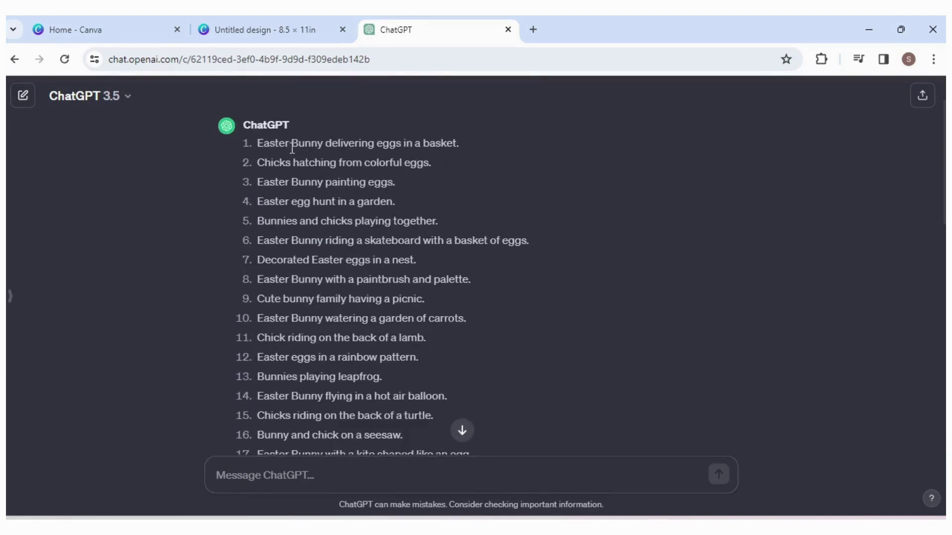
pyautogui.moveTo(259, 144); pyautogui.dragTo(466, 143)
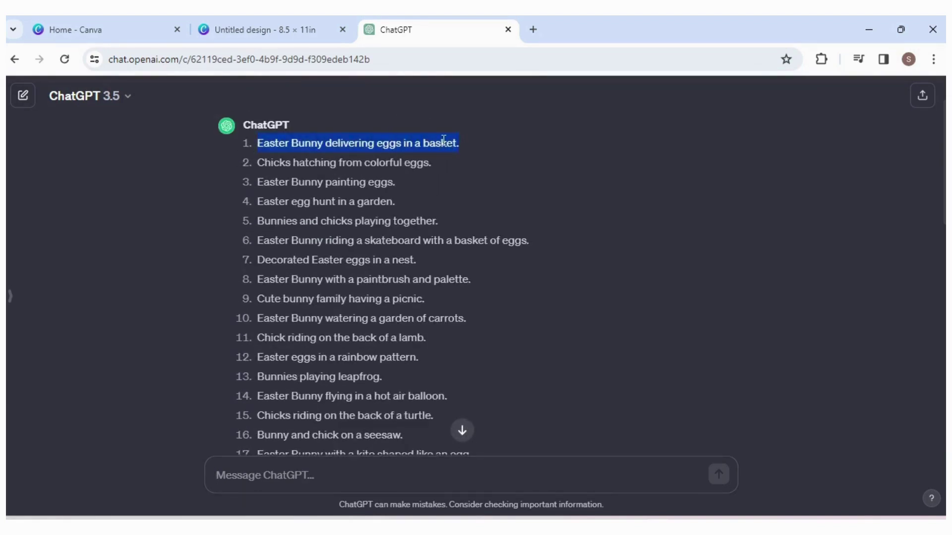
pyautogui.rightClick(443, 140)
pyautogui.click(457, 157)
pyautogui.click(285, 23)
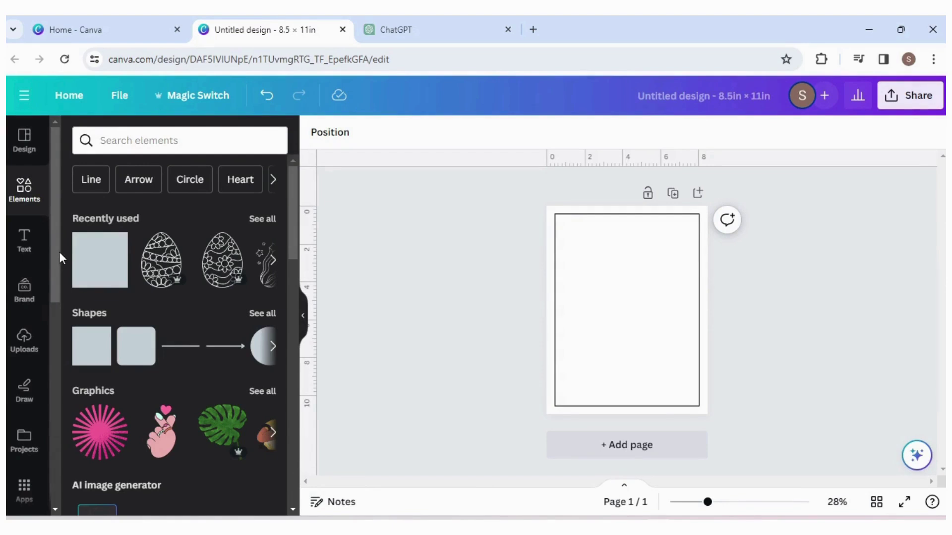
# - In Magic Media, generate portrait images from the pasted bunny scene plus 'coloring page for kids'
pyautogui.moveTo(56, 246); pyautogui.dragTo(69, 445)
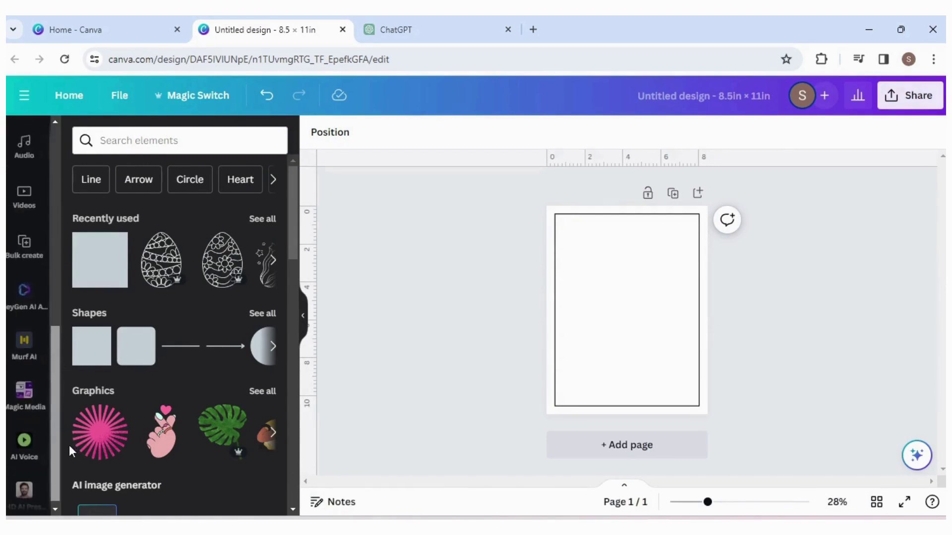
pyautogui.click(24, 391)
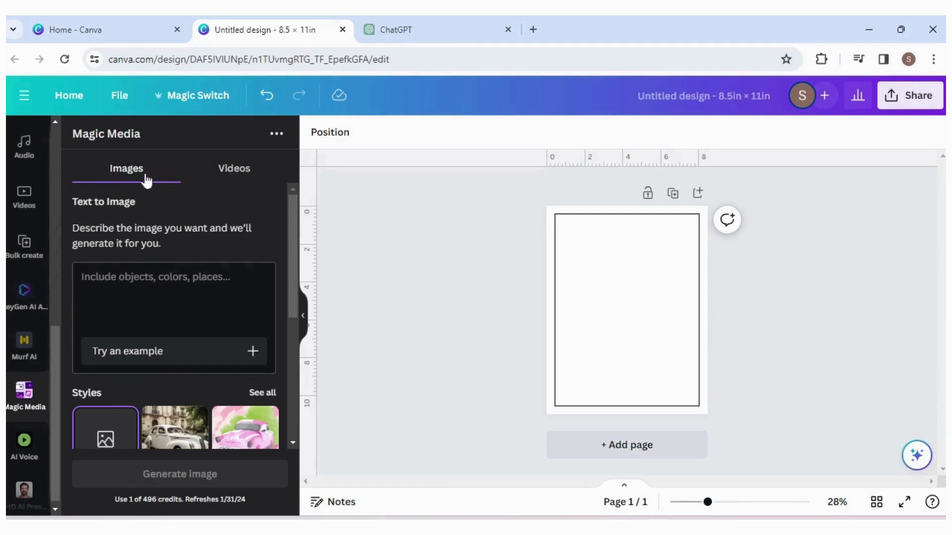
pyautogui.rightClick(125, 304)
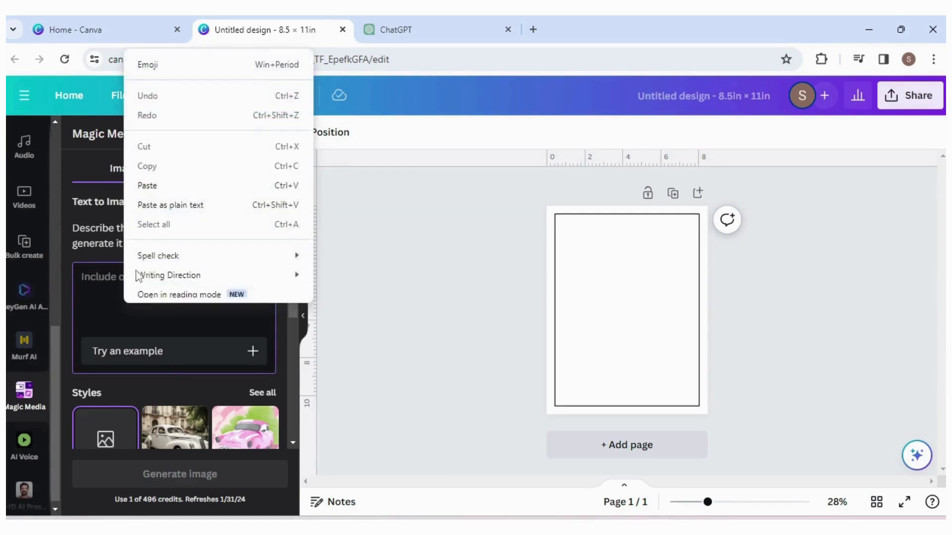
pyautogui.click(158, 199)
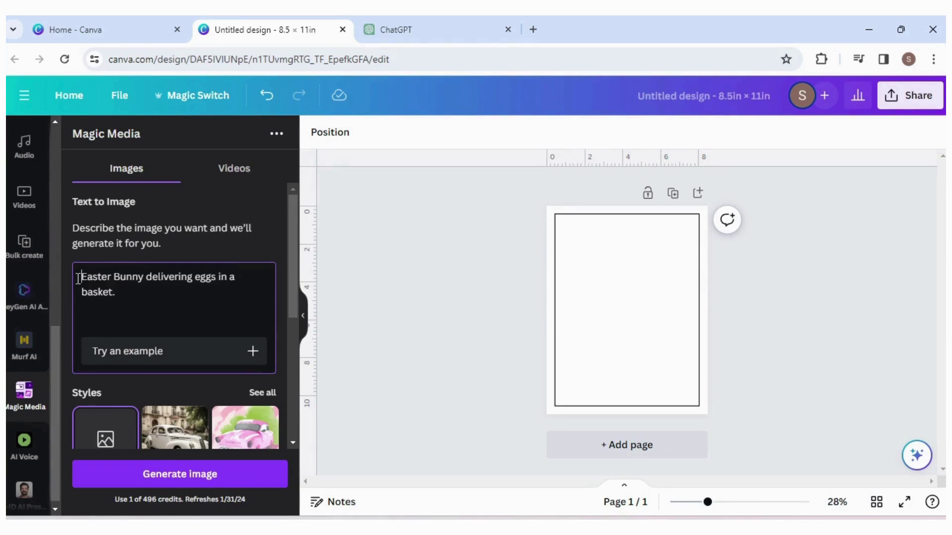
pyautogui.write('coloring page ')
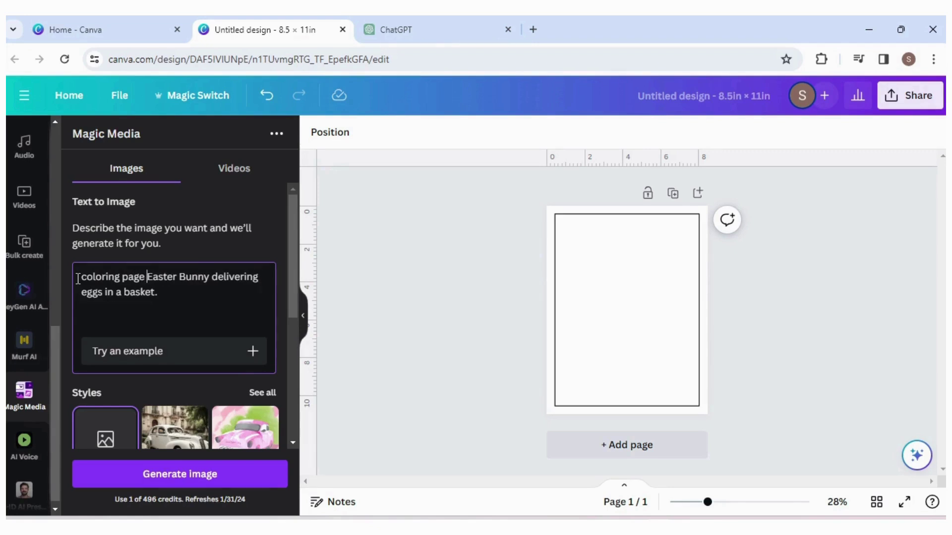
pyautogui.write('for kids,')
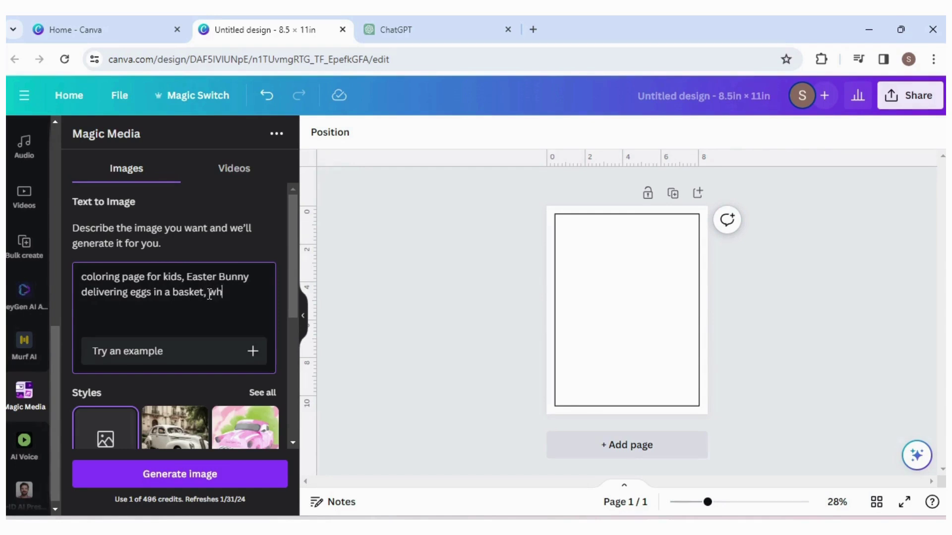
pyautogui.write(' ou')
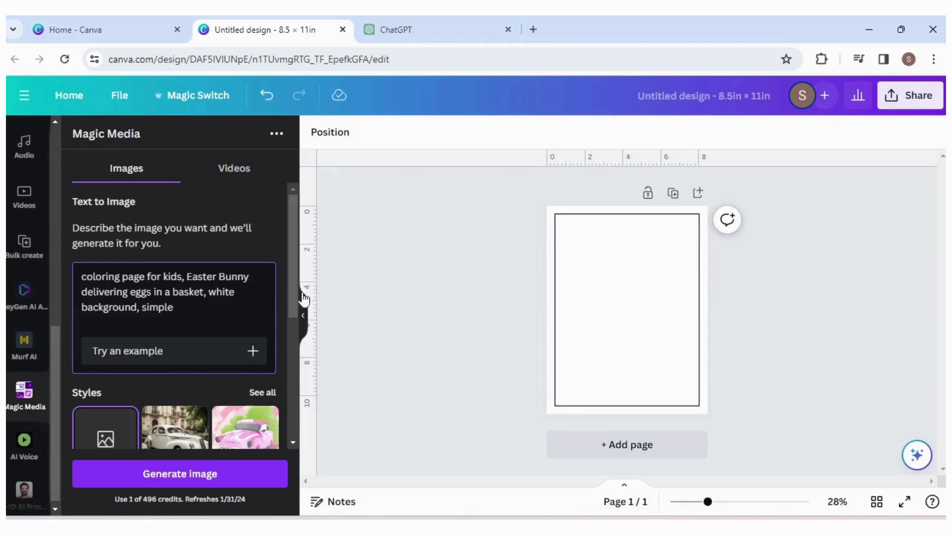
pyautogui.moveTo(292, 283); pyautogui.dragTo(274, 411)
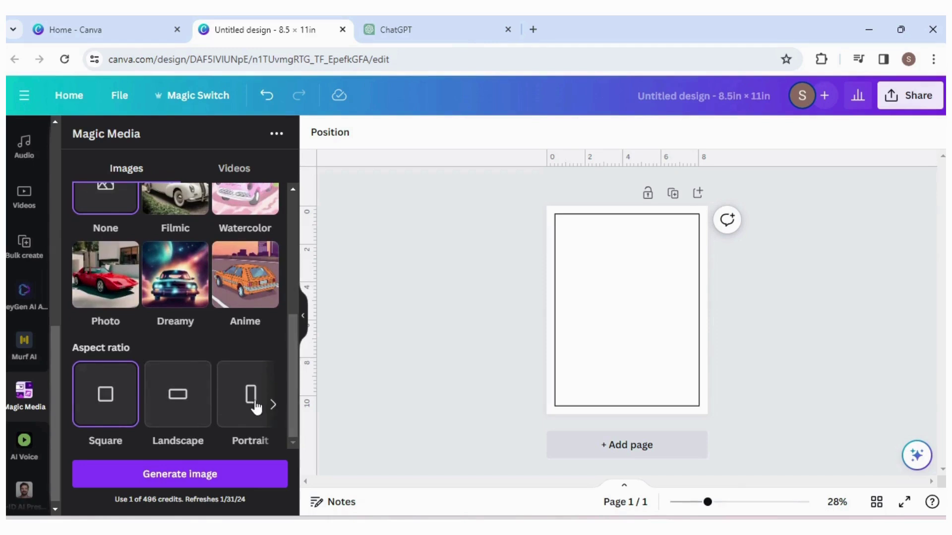
pyautogui.click(253, 402)
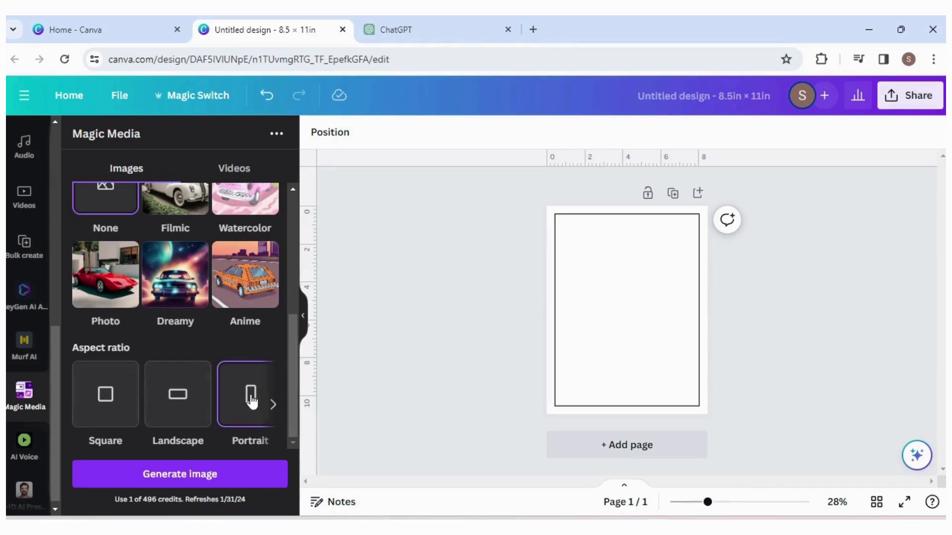
pyautogui.click(179, 476)
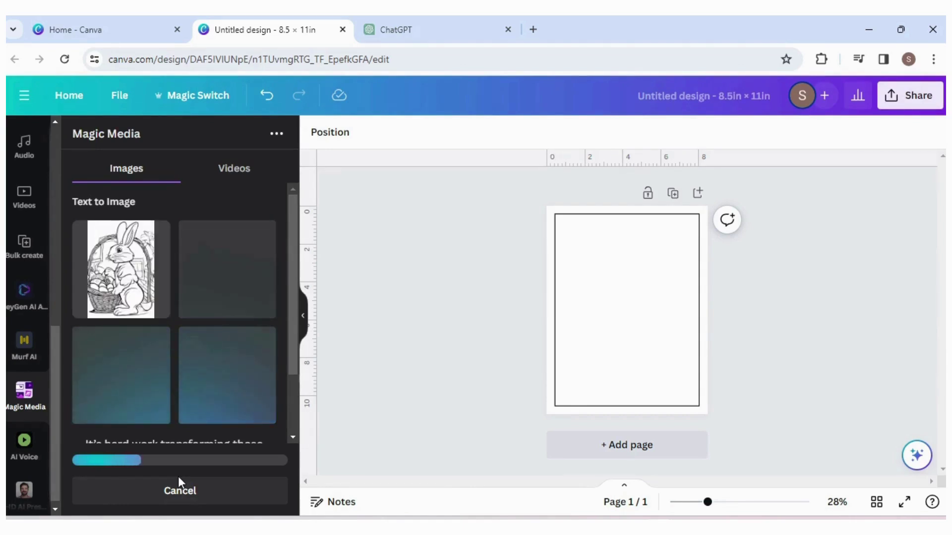
# - Insert the bunny-in-basket image, resize it to the page border and centre it
pyautogui.click(220, 323)
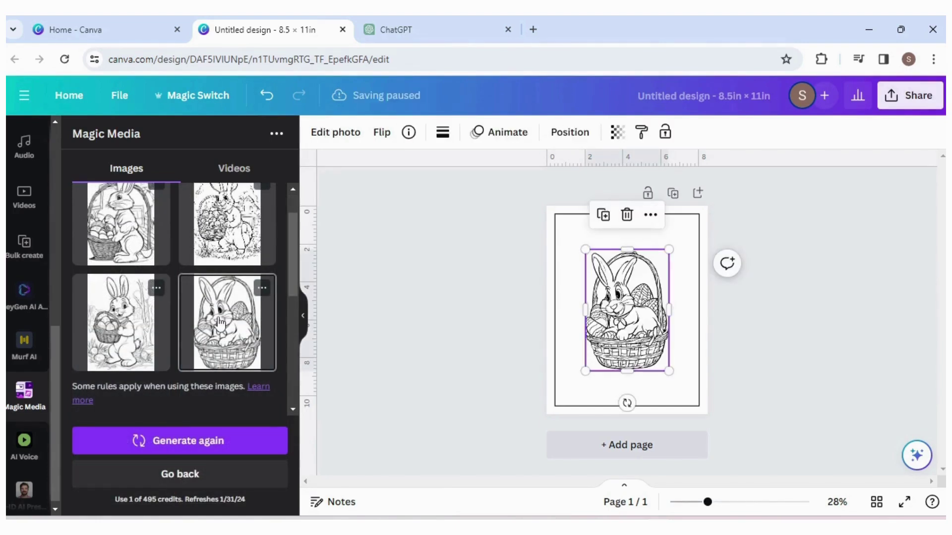
pyautogui.moveTo(584, 249); pyautogui.dragTo(562, 216)
pyautogui.moveTo(669, 369); pyautogui.dragTo(696, 406)
pyautogui.moveTo(693, 314); pyautogui.dragTo(696, 314)
pyautogui.click(570, 132)
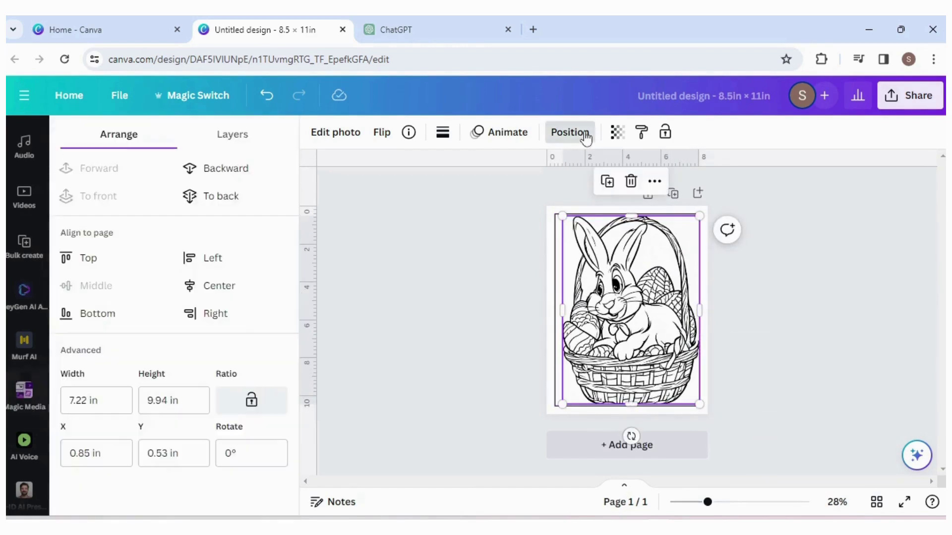
pyautogui.click(233, 297)
pyautogui.click(778, 390)
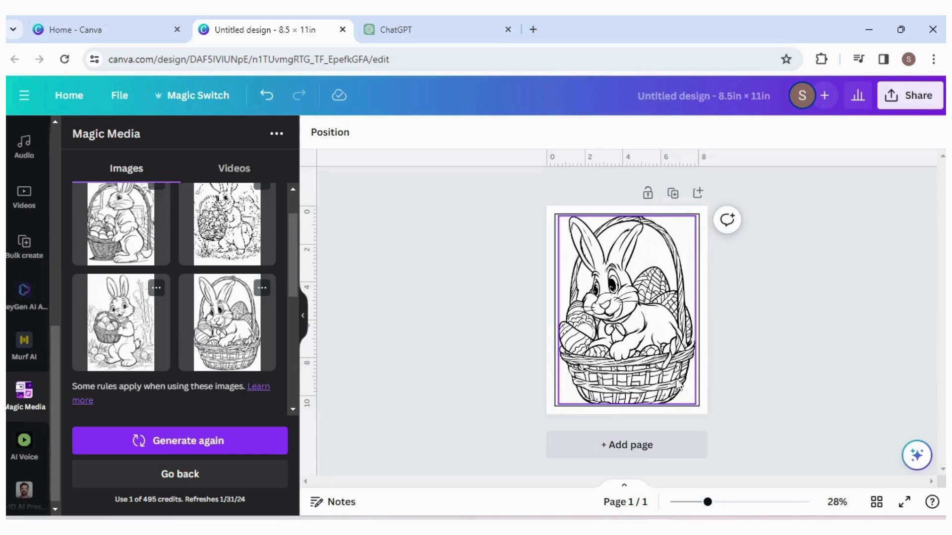
pyautogui.click(664, 300)
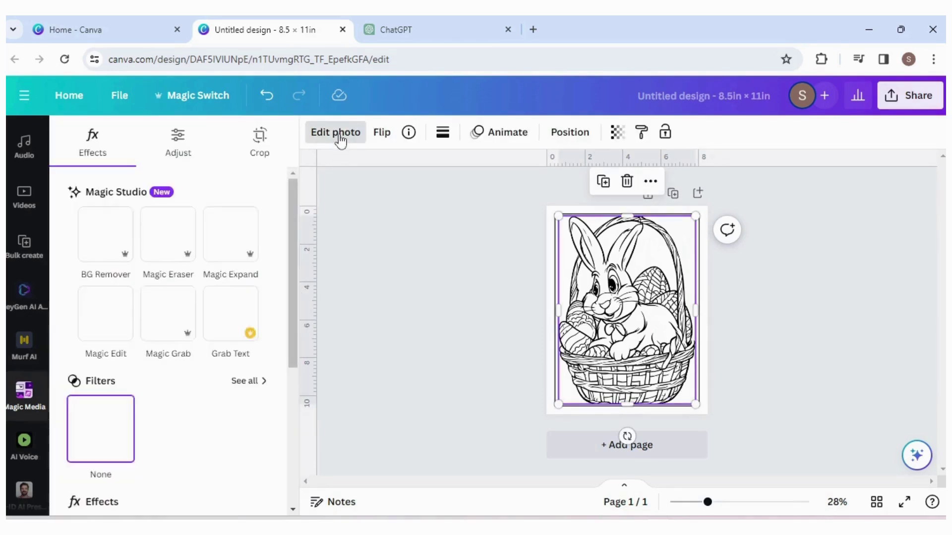
# - Remove the image background, duplicate the page, and delete the copy's image
pyautogui.click(96, 240)
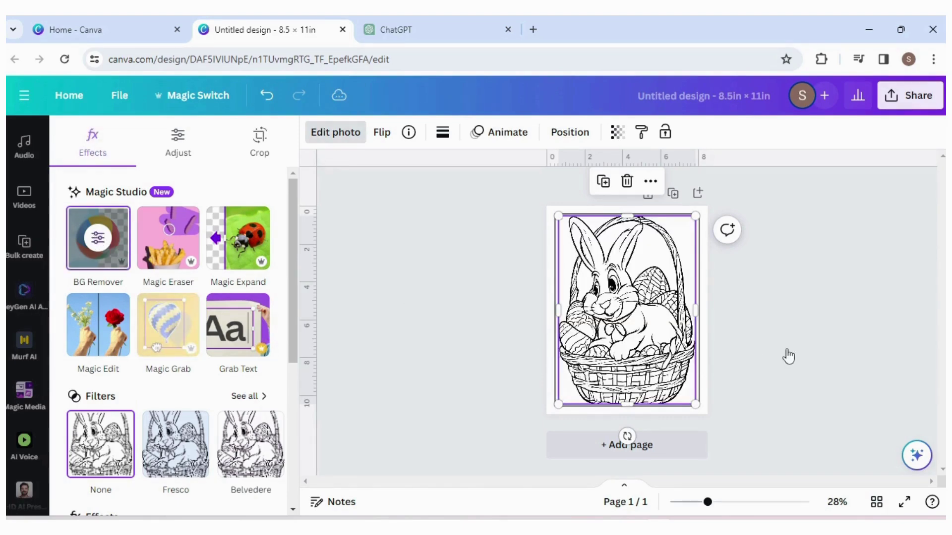
pyautogui.click(785, 329)
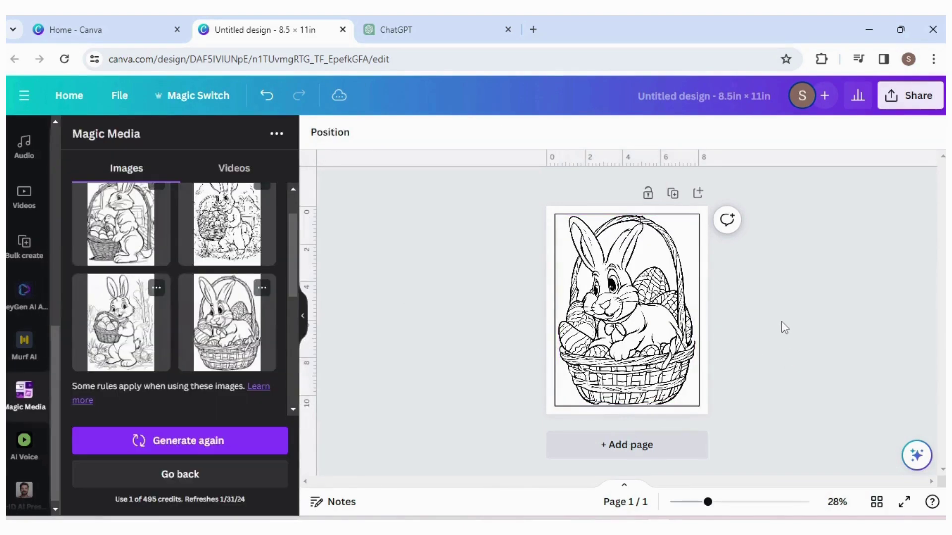
pyautogui.click(674, 191)
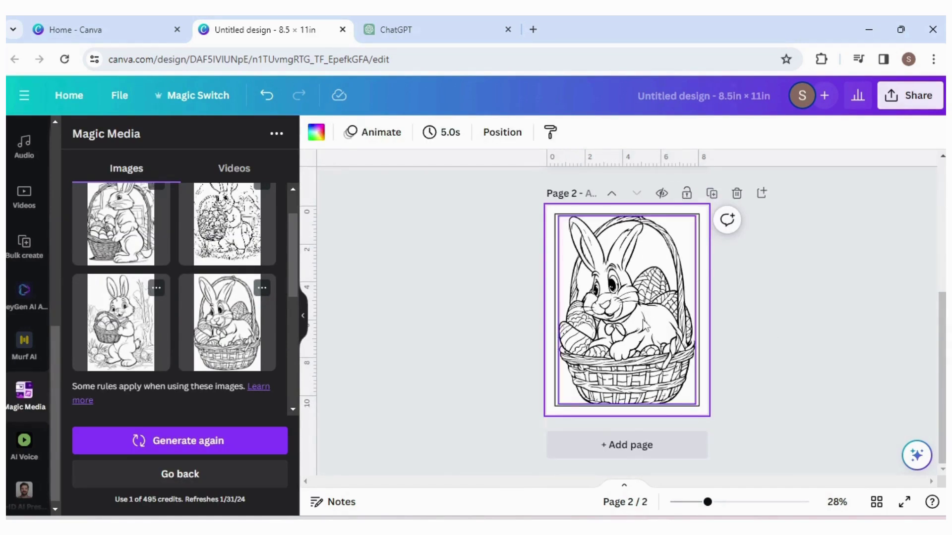
pyautogui.press('Delete')
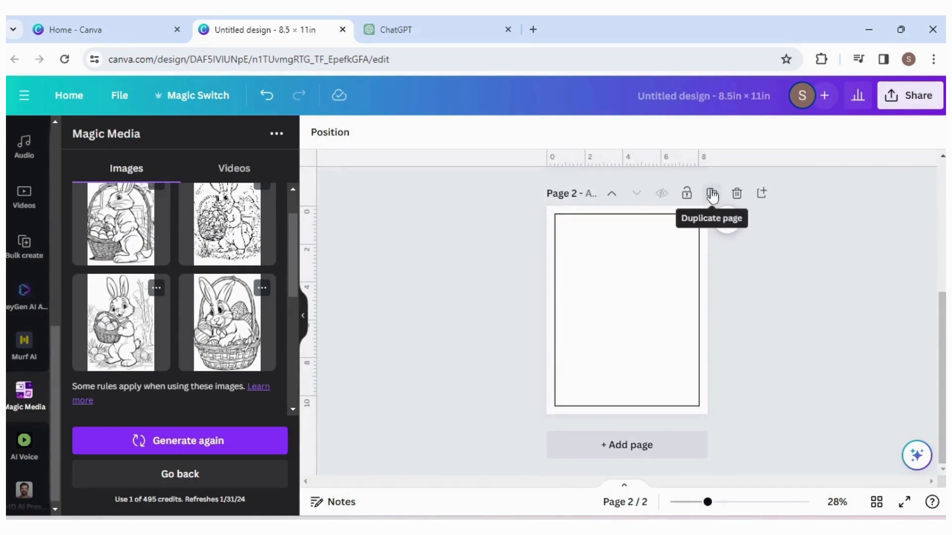
# - Duplicate the blank page, then zoom to 68% to inspect the bunny line art
pyautogui.click(711, 195)
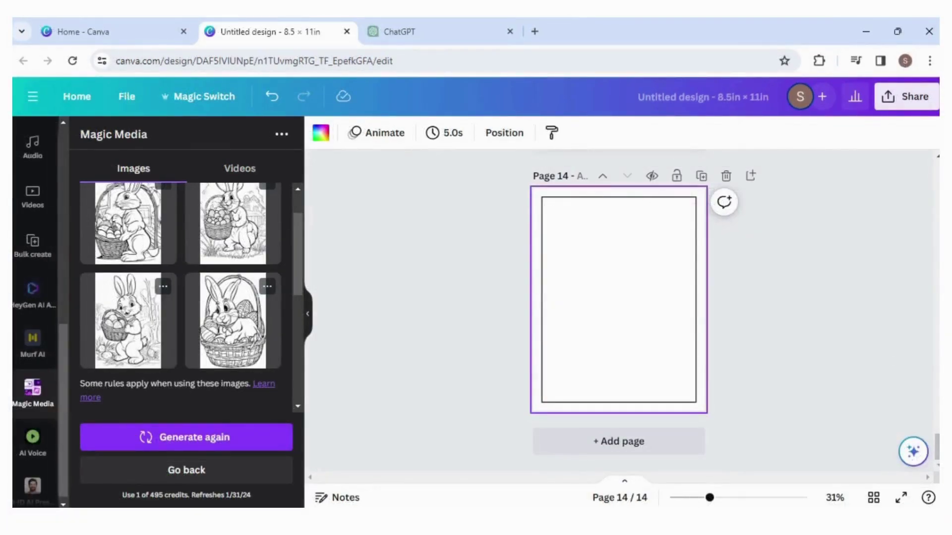
pyautogui.scroll(20, 877, 298)
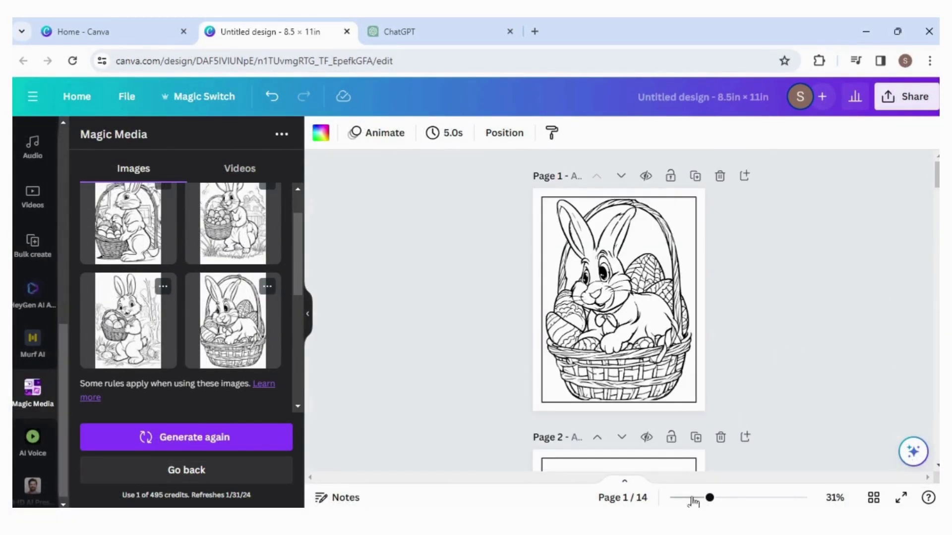
pyautogui.moveTo(709, 498); pyautogui.dragTo(737, 500)
pyautogui.scroll(3, 868, 206)
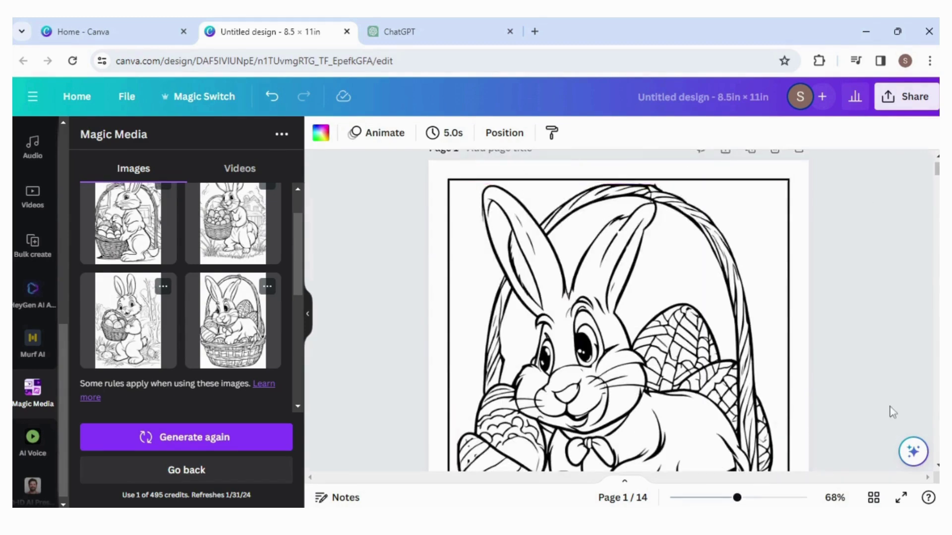
pyautogui.scroll(-5, 936, 466)
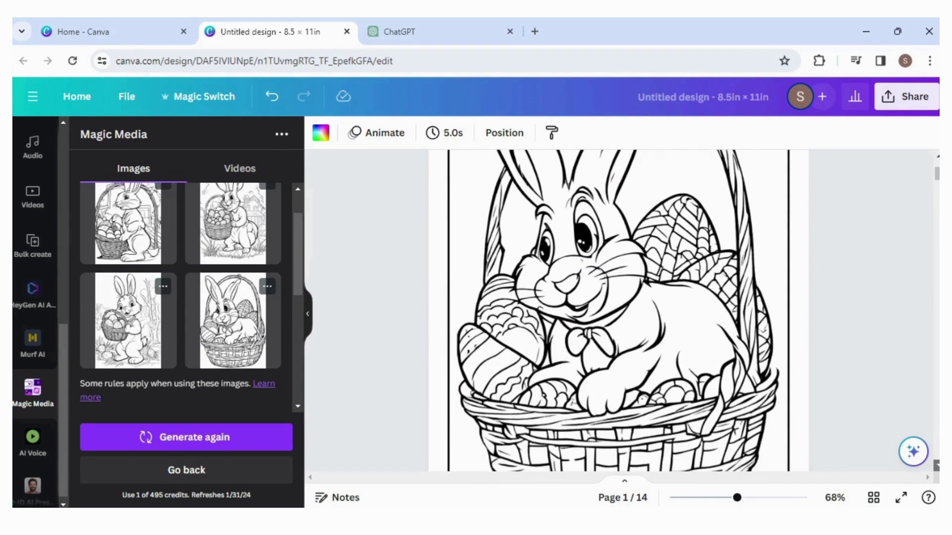
pyautogui.scroll(-3, 936, 466)
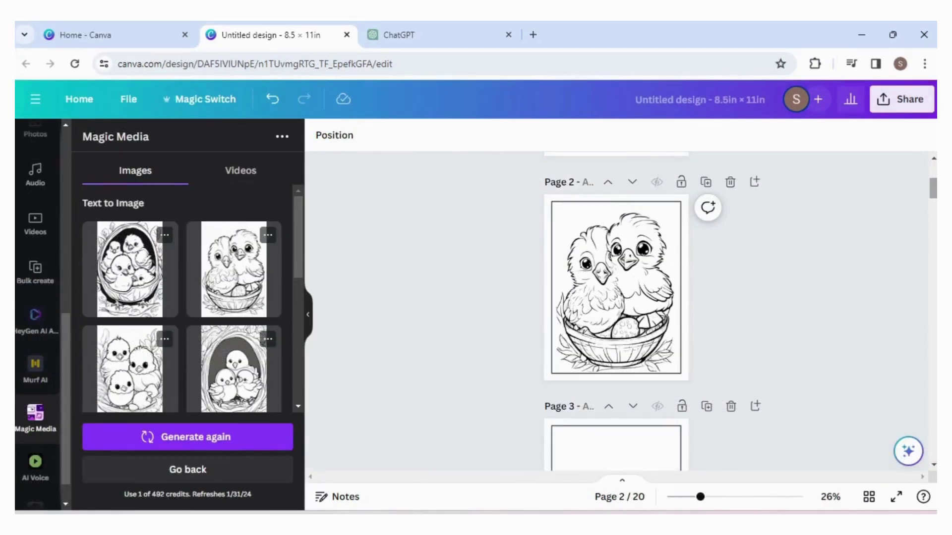
# - Insert blank pages after the bunny page and after the chick page
pyautogui.scroll(5, 934, 170)
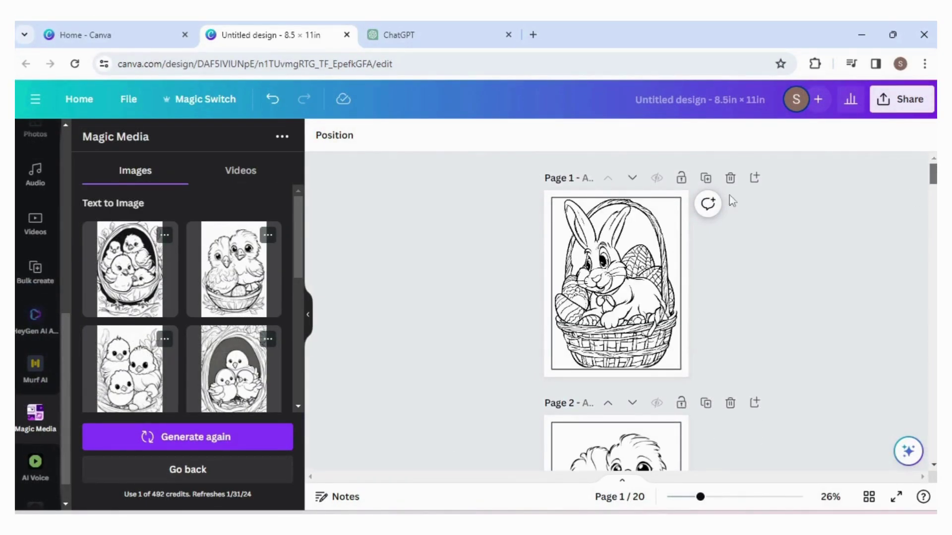
pyautogui.click(755, 178)
pyautogui.scroll(-8, 763, 298)
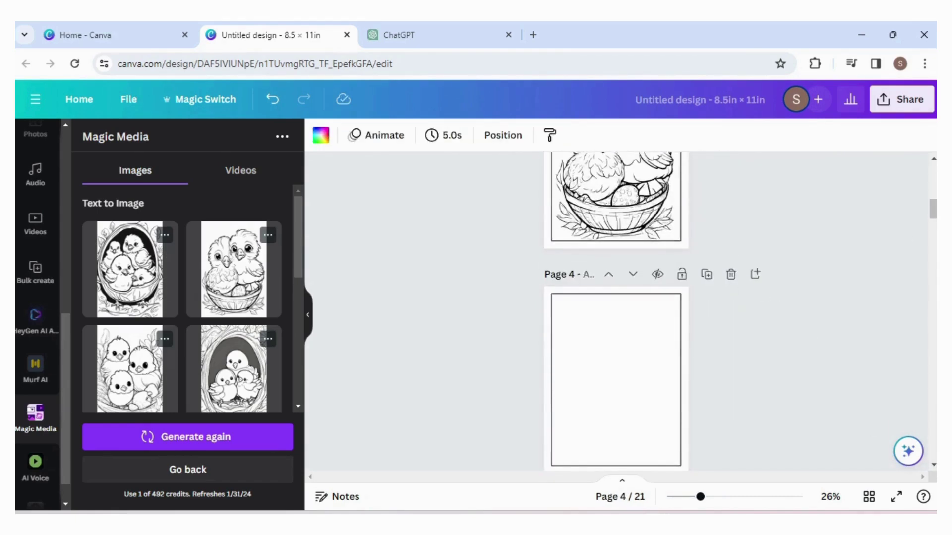
pyautogui.scroll(5, 758, 278)
pyautogui.click(755, 271)
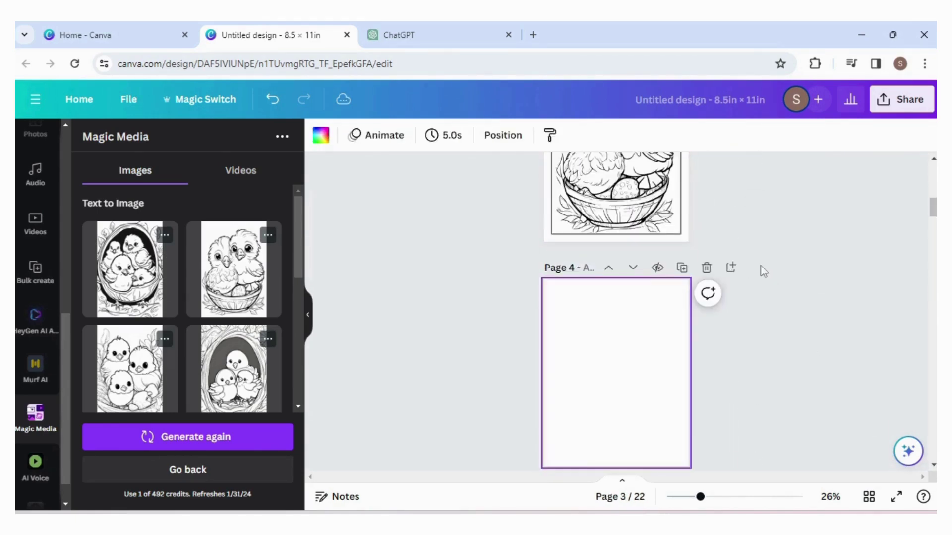
pyautogui.click(932, 466)
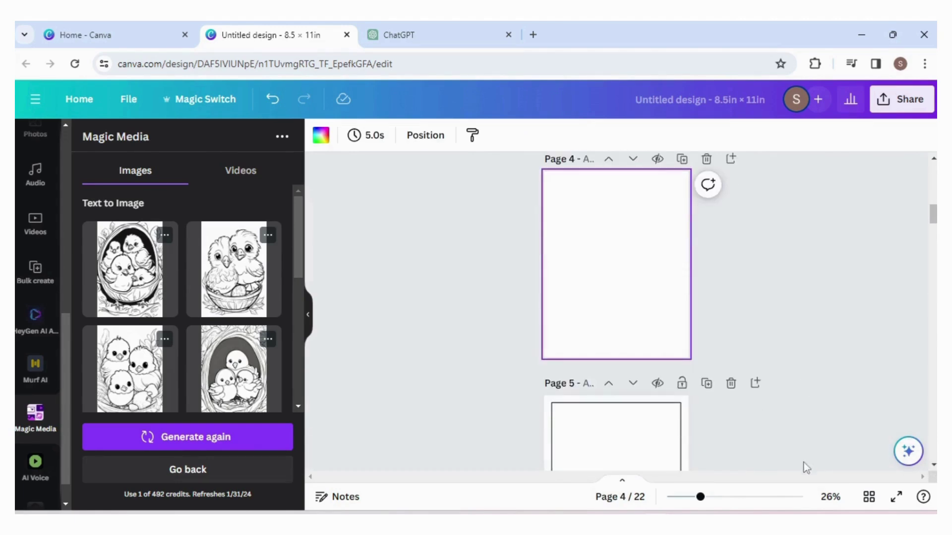
pyautogui.scroll(8, 617, 297)
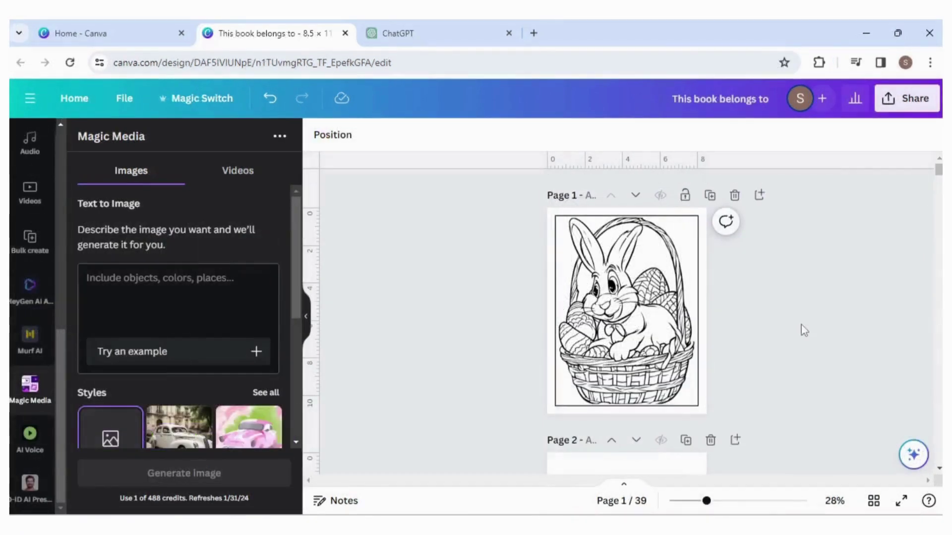
# - Add a blank page and move it to the front of the book
pyautogui.click(759, 196)
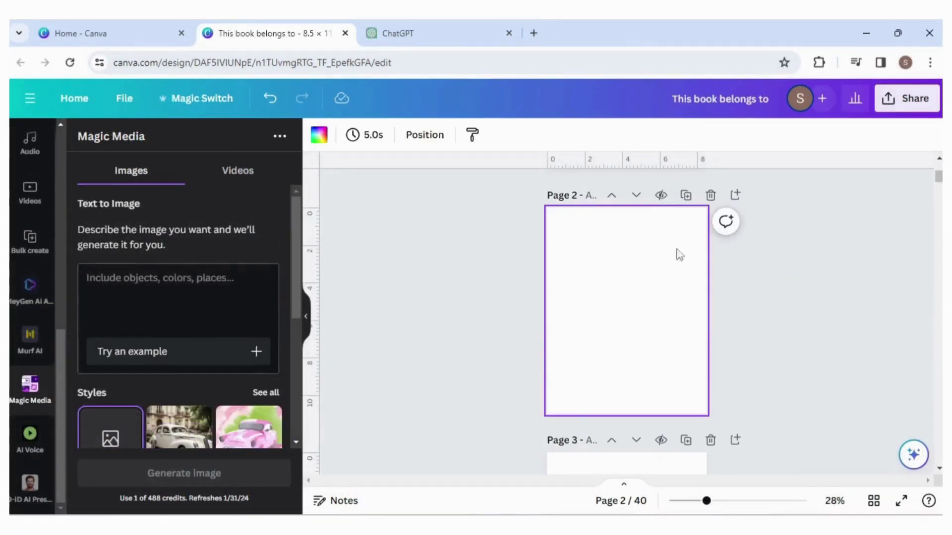
pyautogui.click(611, 195)
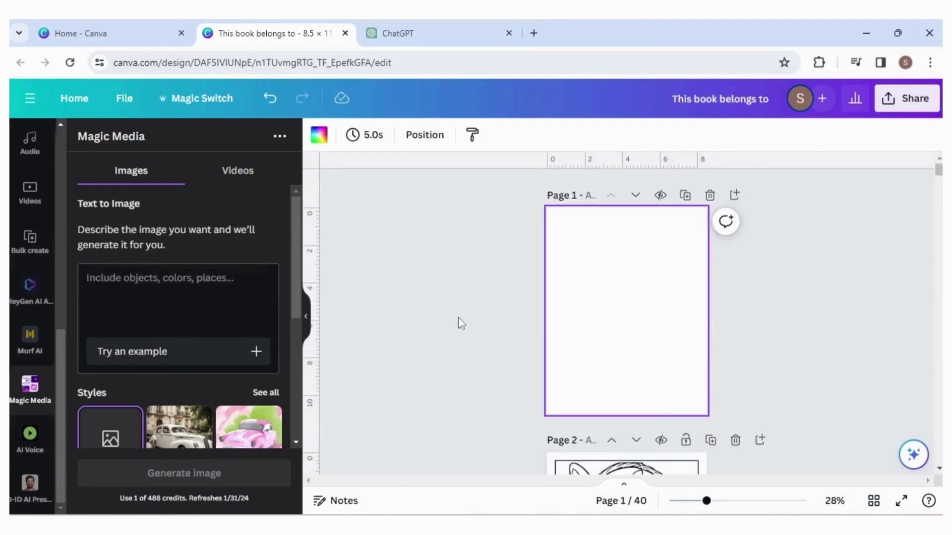
pyautogui.moveTo(60, 365); pyautogui.dragTo(63, 157)
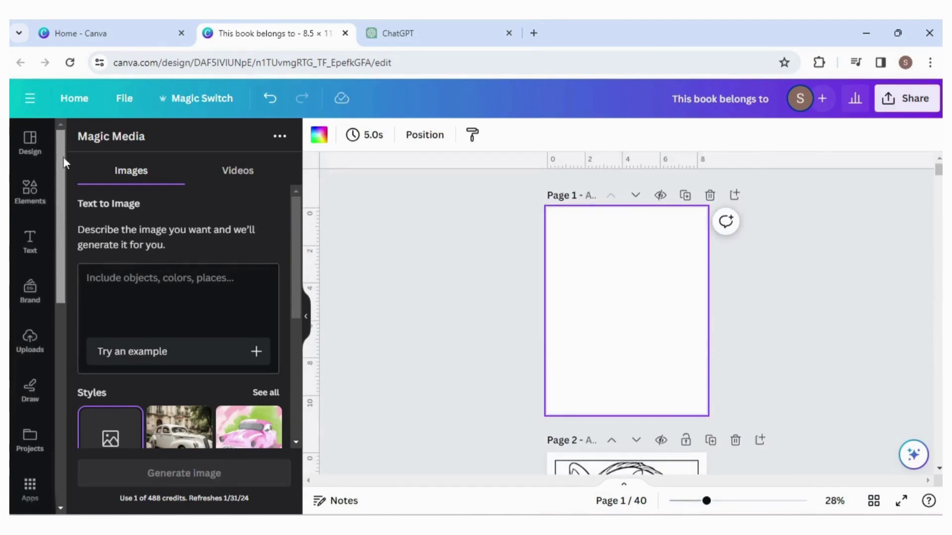
# - Add an enlarged 'Happy Easter' graphic from an 'easter' search, centred at the page top
pyautogui.click(44, 192)
pyautogui.click(140, 143)
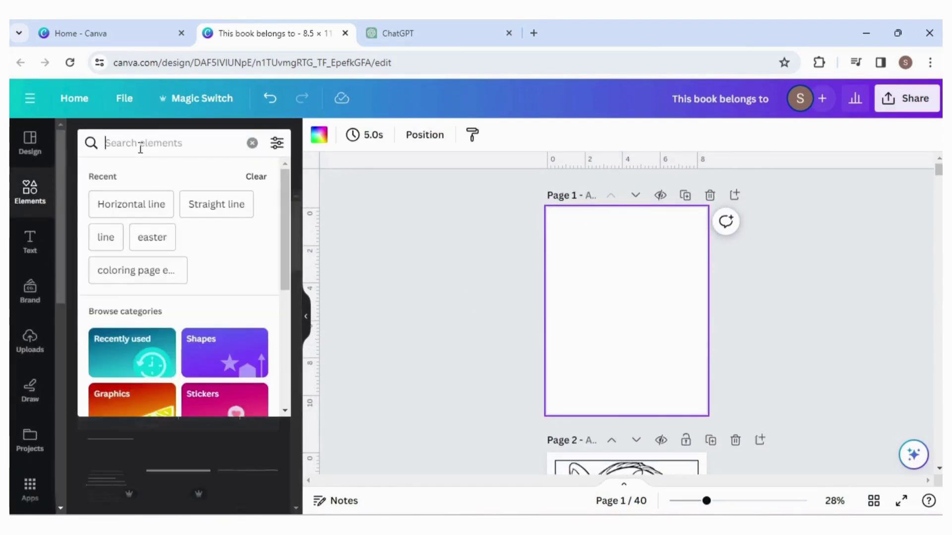
pyautogui.write('easter')
pyautogui.press('Return')
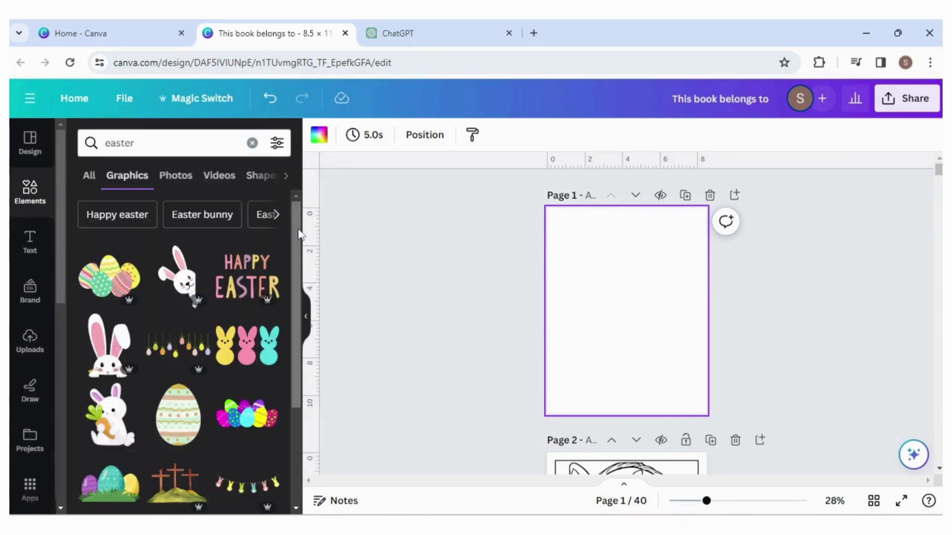
pyautogui.scroll(-3, 292, 288)
pyautogui.scroll(-4, 290, 311)
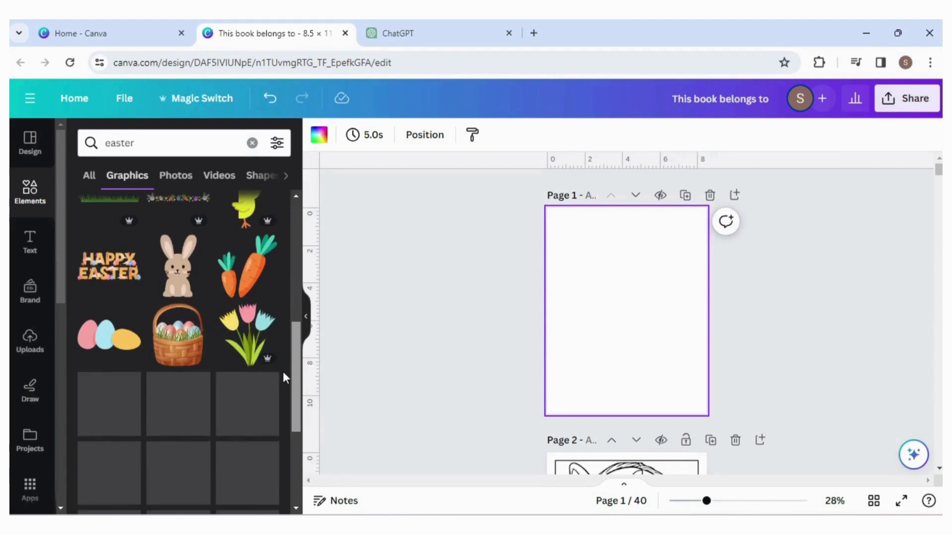
pyautogui.scroll(-2, 293, 347)
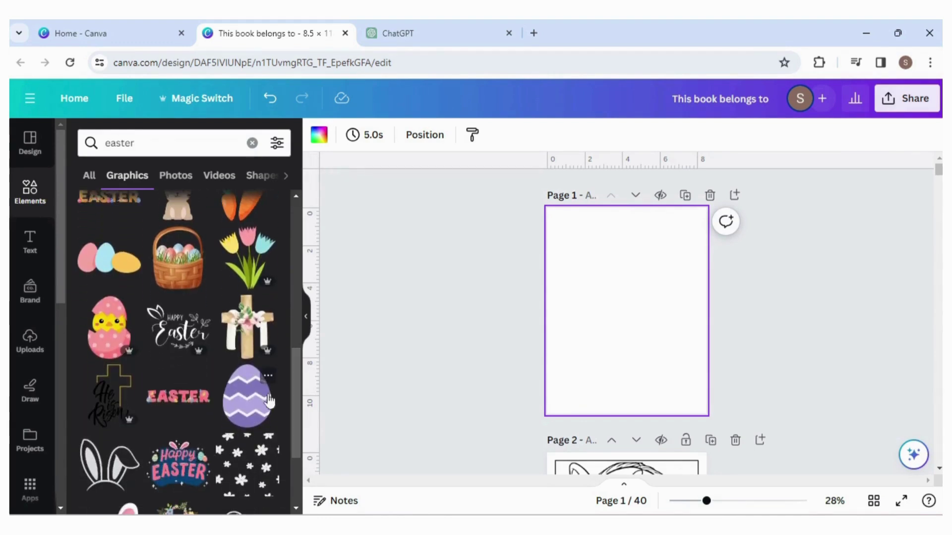
pyautogui.click(188, 335)
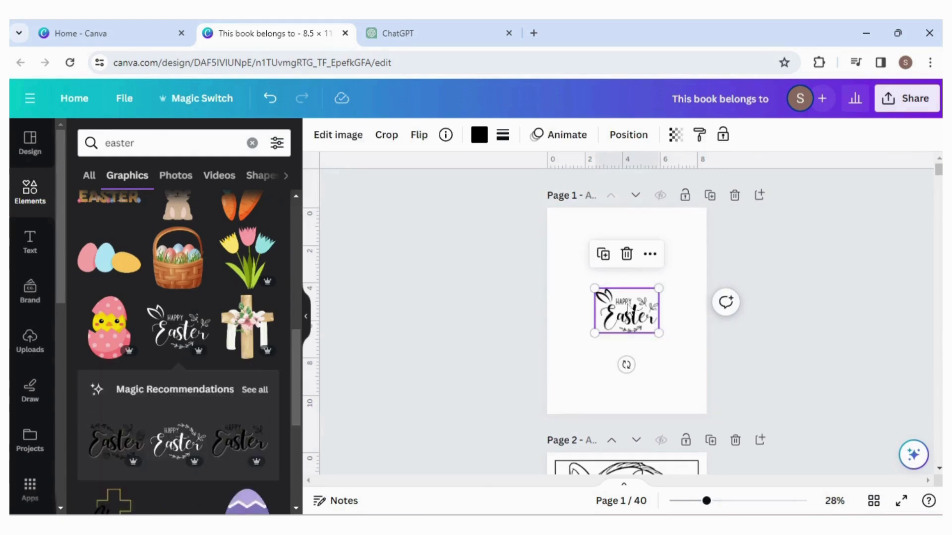
pyautogui.moveTo(595, 287); pyautogui.dragTo(580, 237)
pyautogui.moveTo(609, 319); pyautogui.dragTo(629, 282)
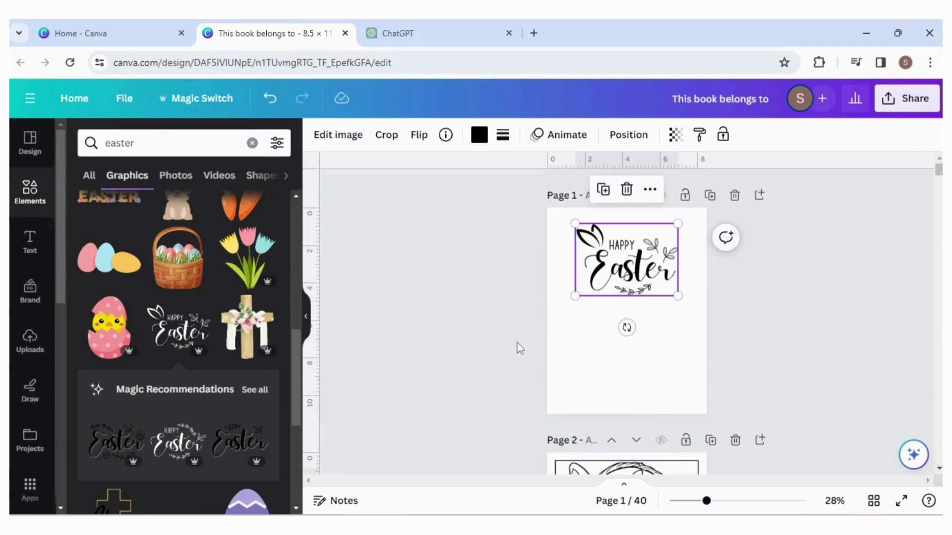
pyautogui.moveTo(147, 146); pyautogui.dragTo(86, 144)
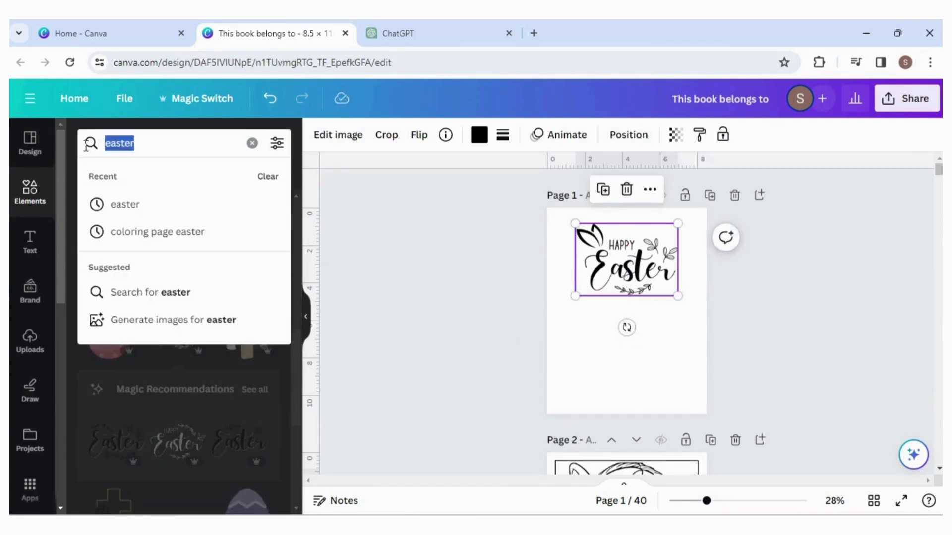
# - Add a horizontal line below the Happy Easter graphic and lengthen it
pyautogui.write('hori')
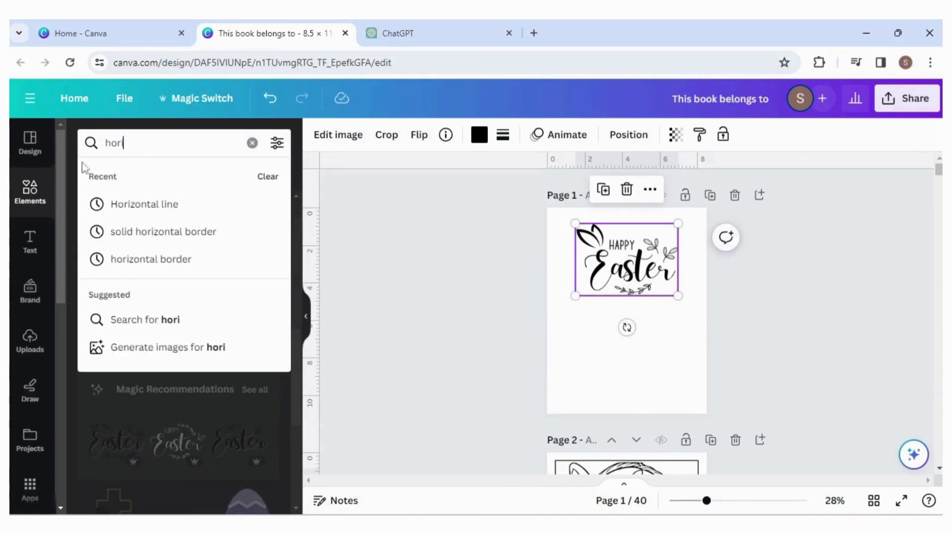
pyautogui.click(124, 204)
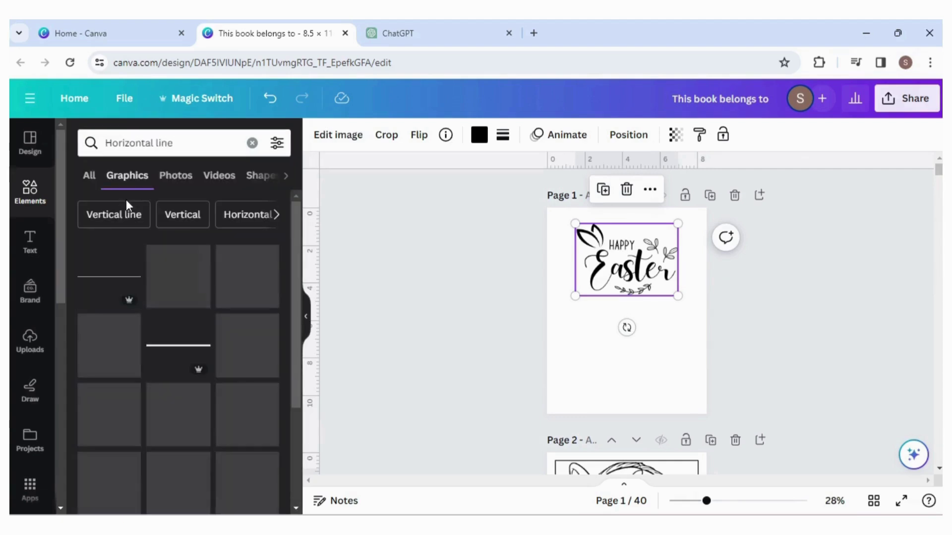
pyautogui.click(115, 278)
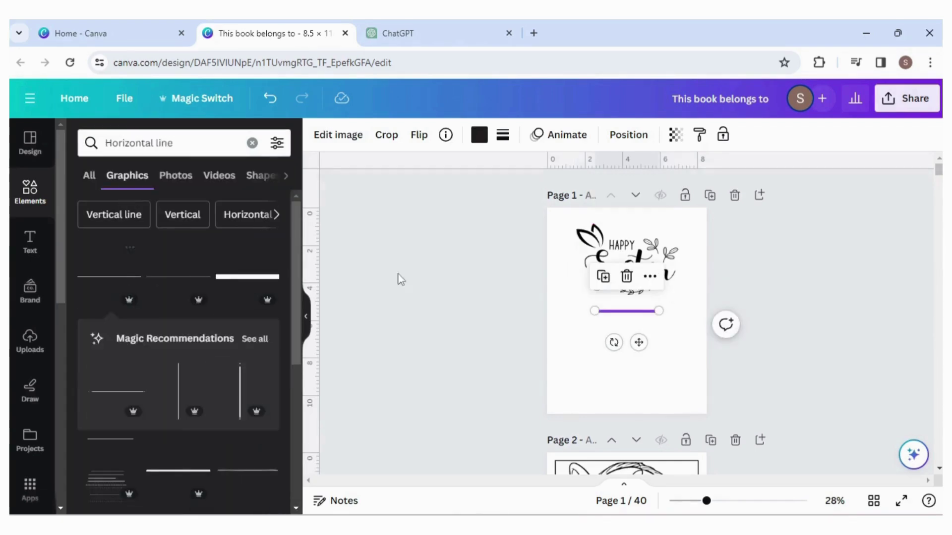
pyautogui.moveTo(629, 313); pyautogui.dragTo(630, 366)
pyautogui.click(749, 372)
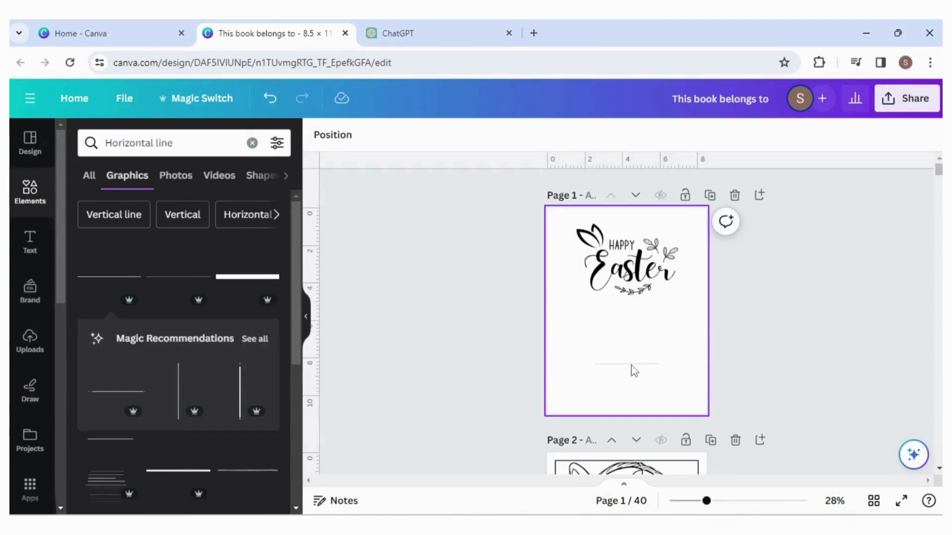
pyautogui.click(625, 363)
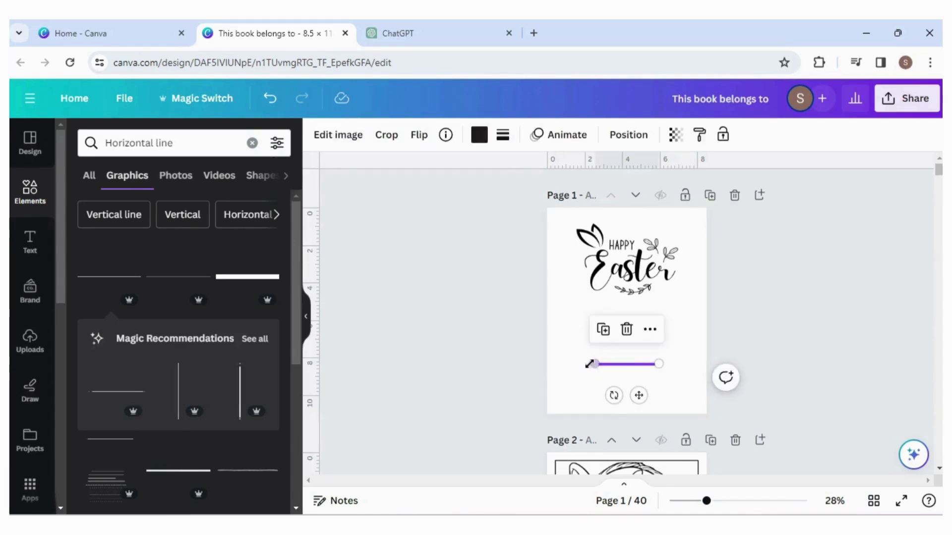
pyautogui.moveTo(591, 363); pyautogui.dragTo(629, 373)
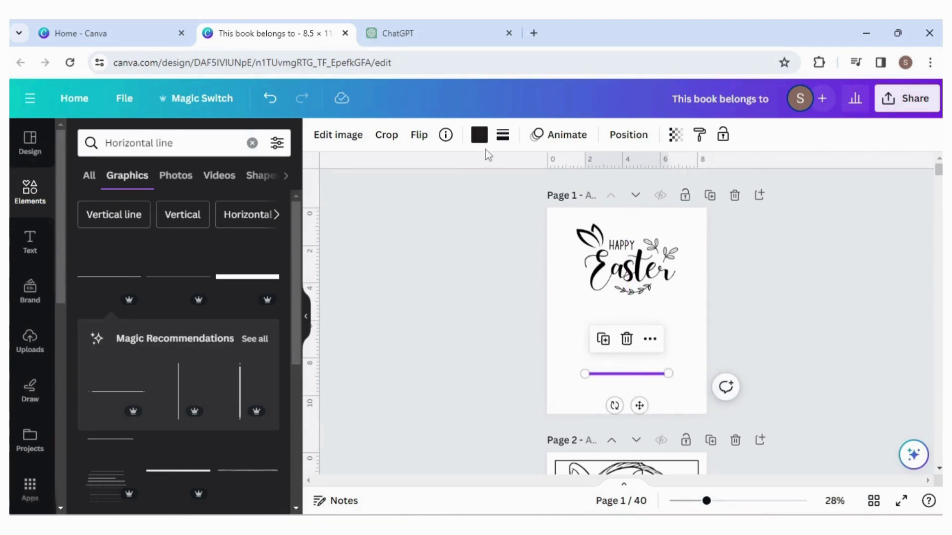
pyautogui.click(479, 134)
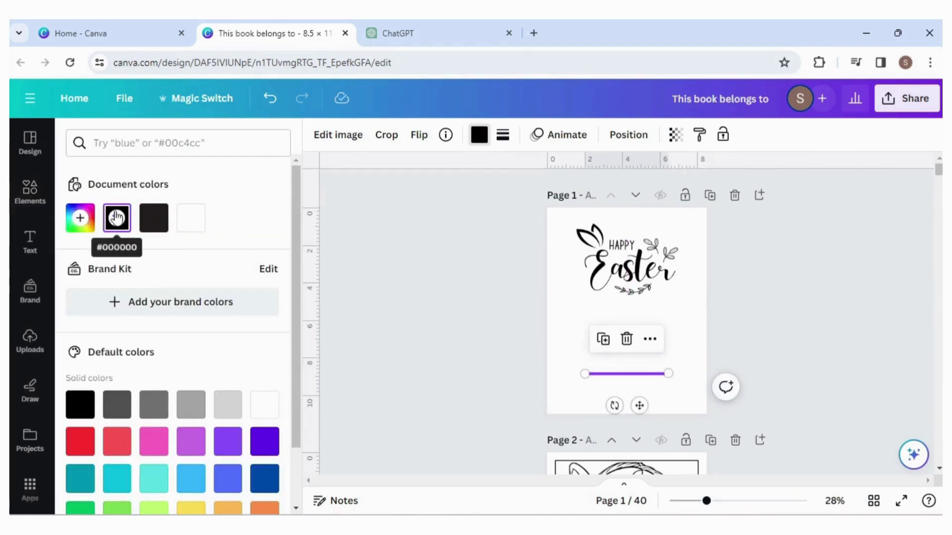
pyautogui.click(795, 344)
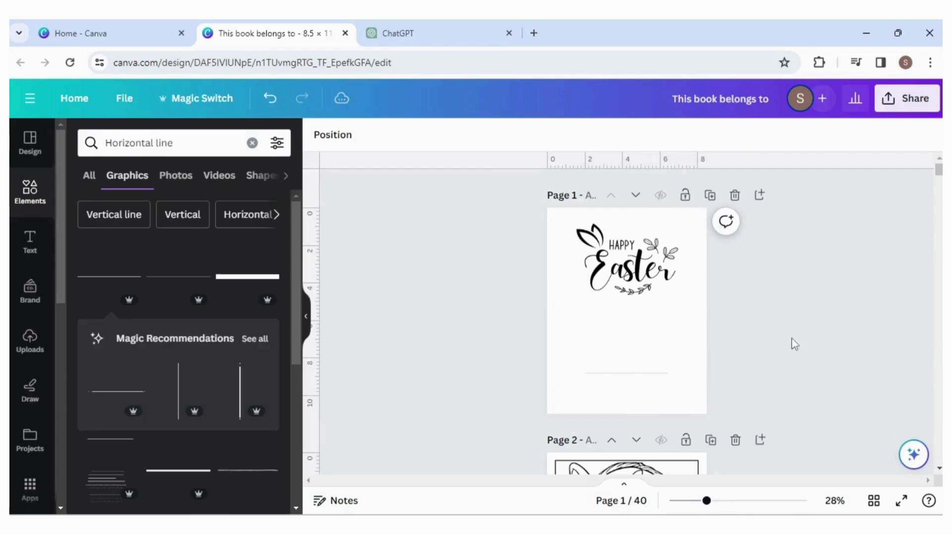
# - Add a 'This book belongs to' heading on page 1 in Religious Regular, placed above the line
pyautogui.click(30, 241)
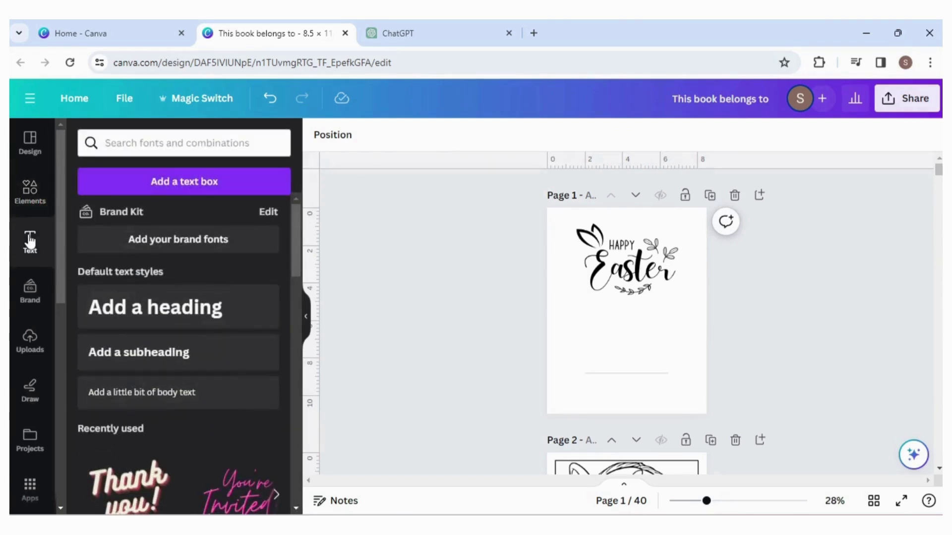
pyautogui.click(173, 318)
pyautogui.write('Thi')
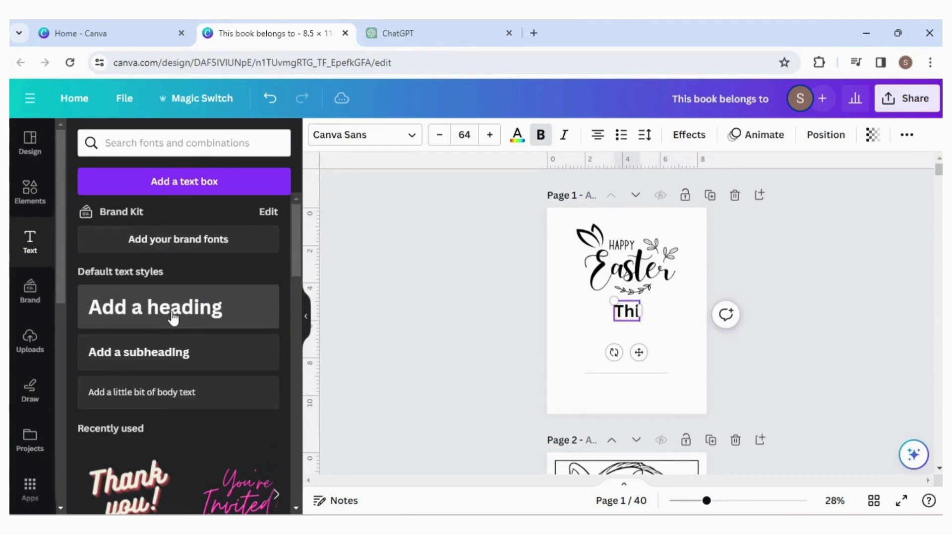
pyautogui.write('s book belongs to')
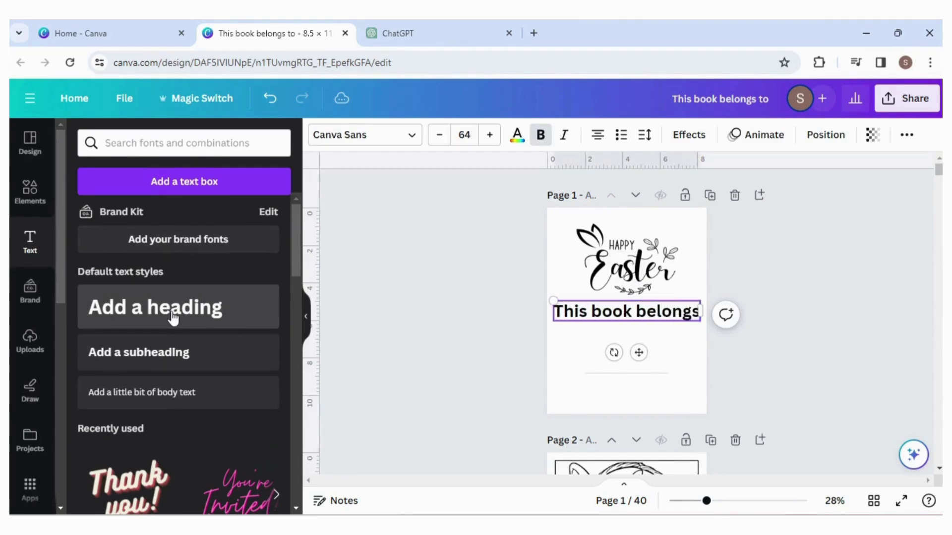
pyautogui.click(377, 137)
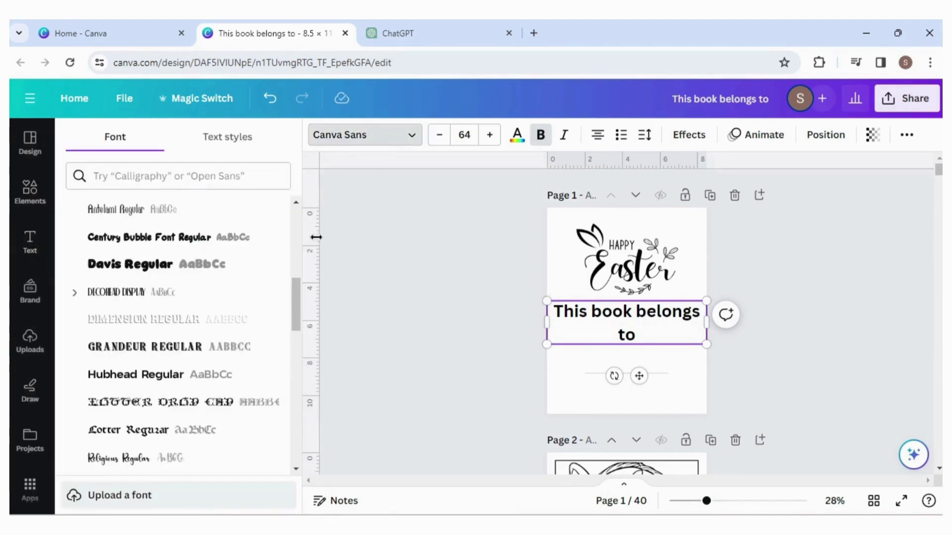
pyautogui.moveTo(298, 302); pyautogui.dragTo(300, 182)
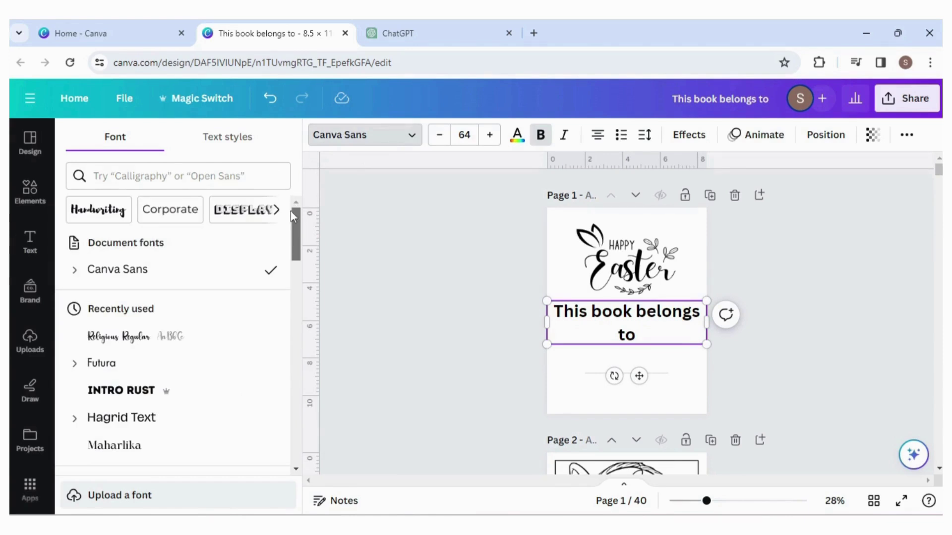
pyautogui.click(144, 339)
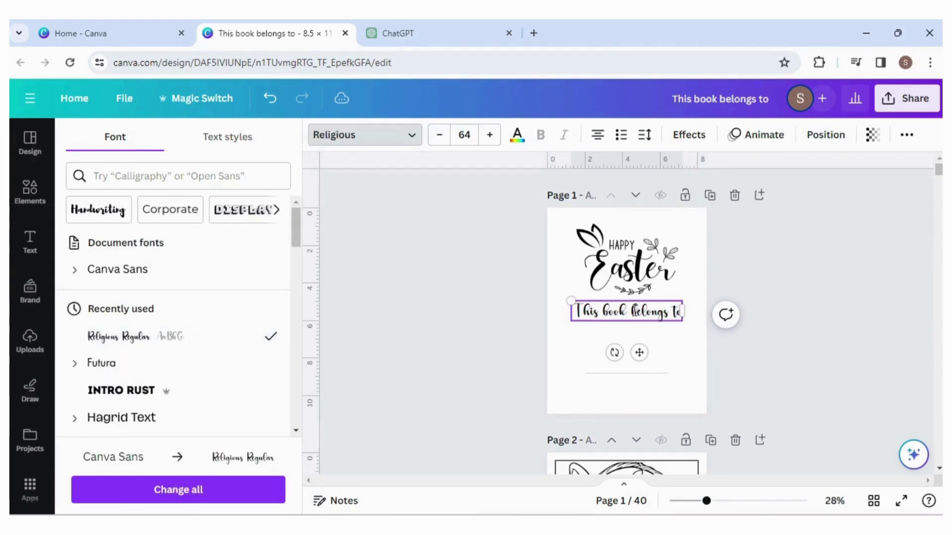
pyautogui.moveTo(627, 312); pyautogui.dragTo(628, 339)
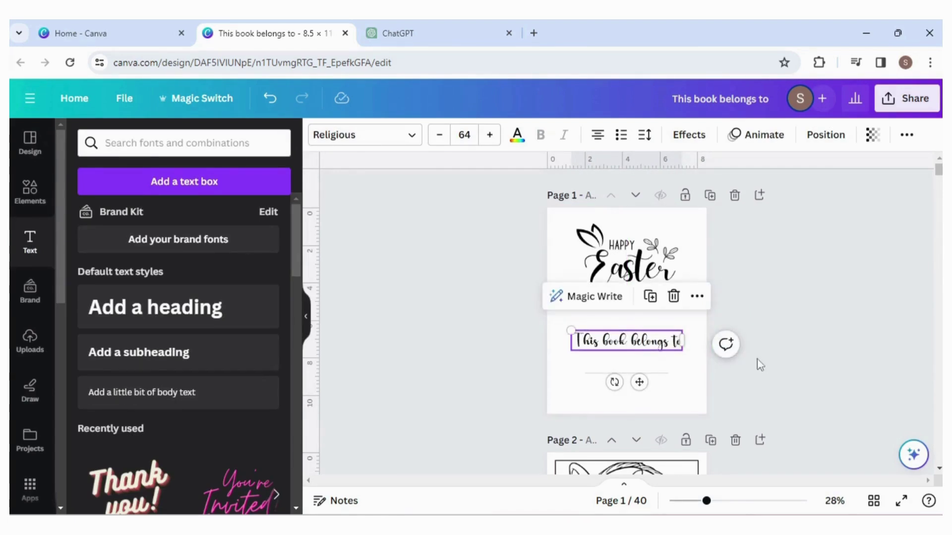
pyautogui.click(766, 367)
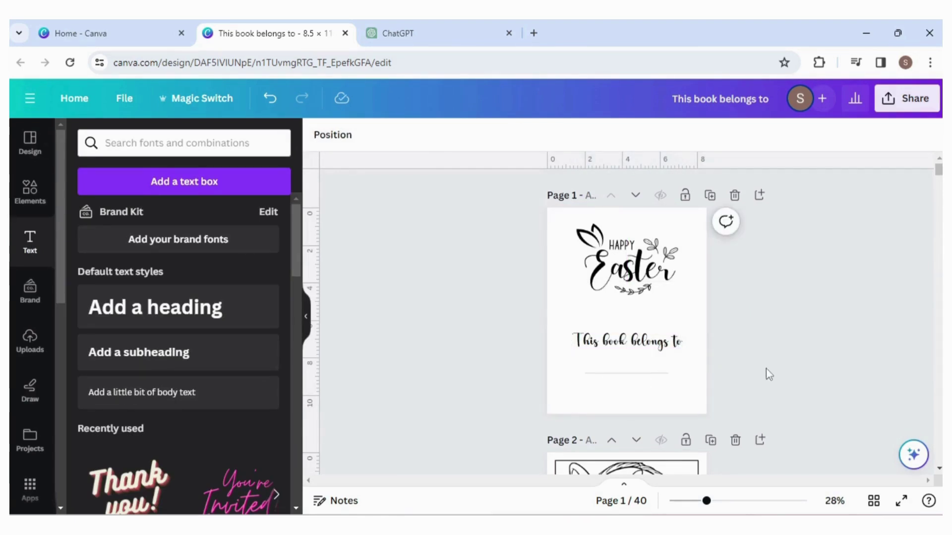
# - Insert a blank page after page 1, moving the bunny page to page 3 of 41
pyautogui.scroll(-3, 768, 374)
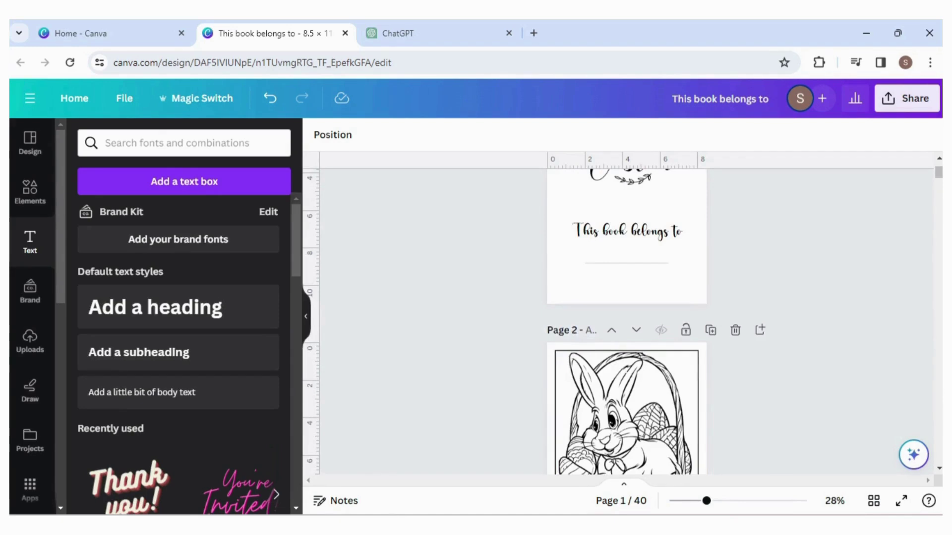
pyautogui.scroll(3, 766, 322)
pyautogui.click(763, 197)
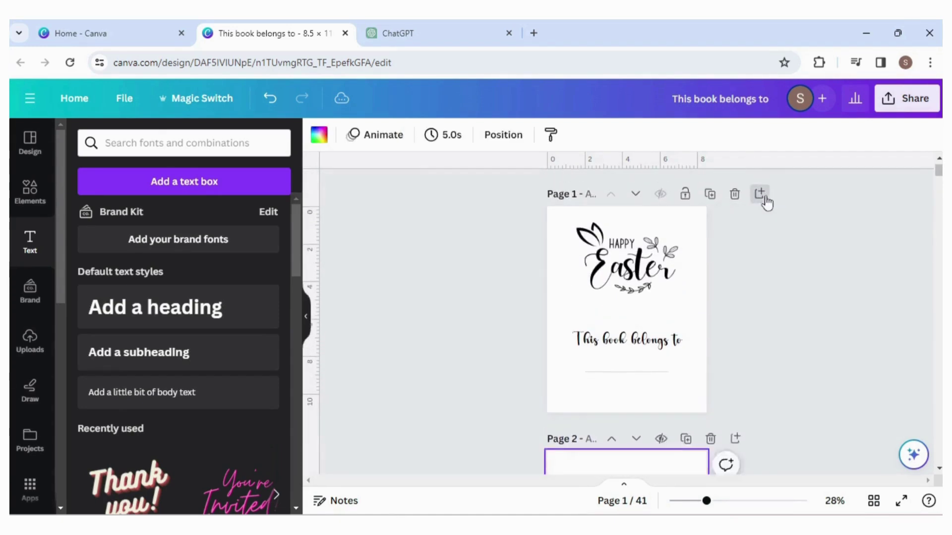
pyautogui.scroll(-5, 938, 471)
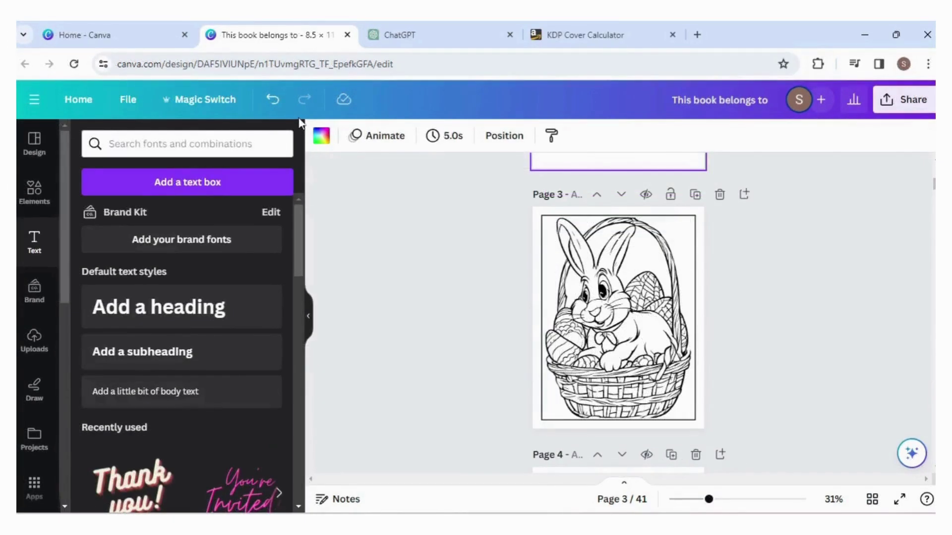
# - Set the Cover Calculator to Paperback, Black & white, white paper, left to right, inches
pyautogui.click(584, 29)
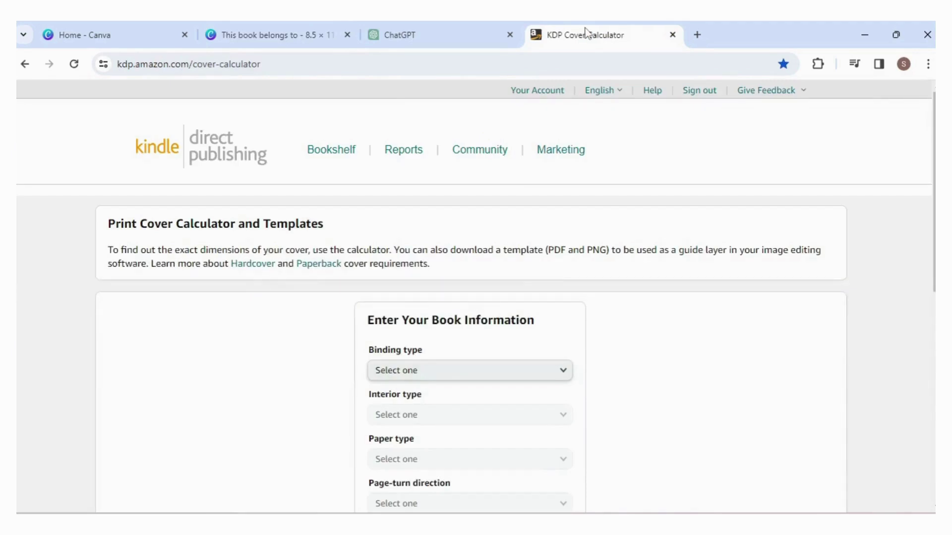
pyautogui.scroll(-2, 924, 116)
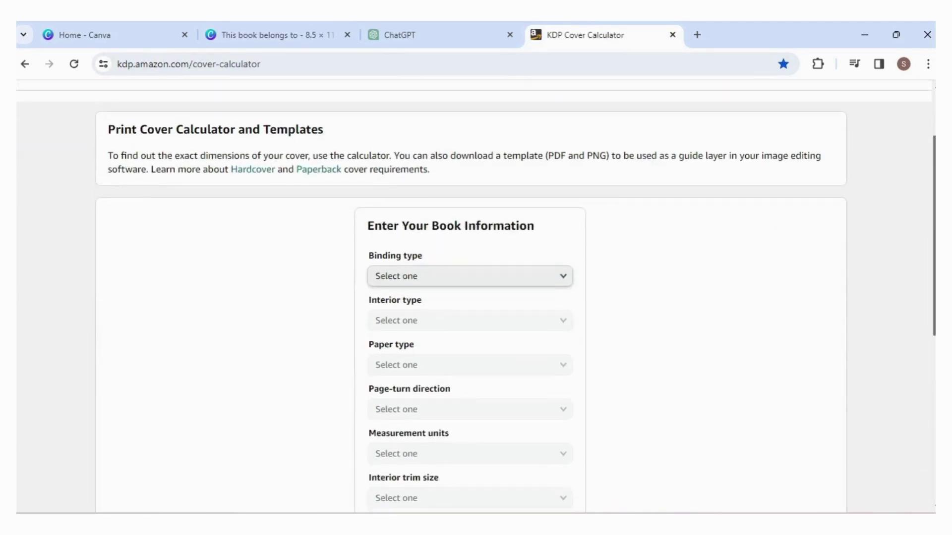
pyautogui.click(551, 268)
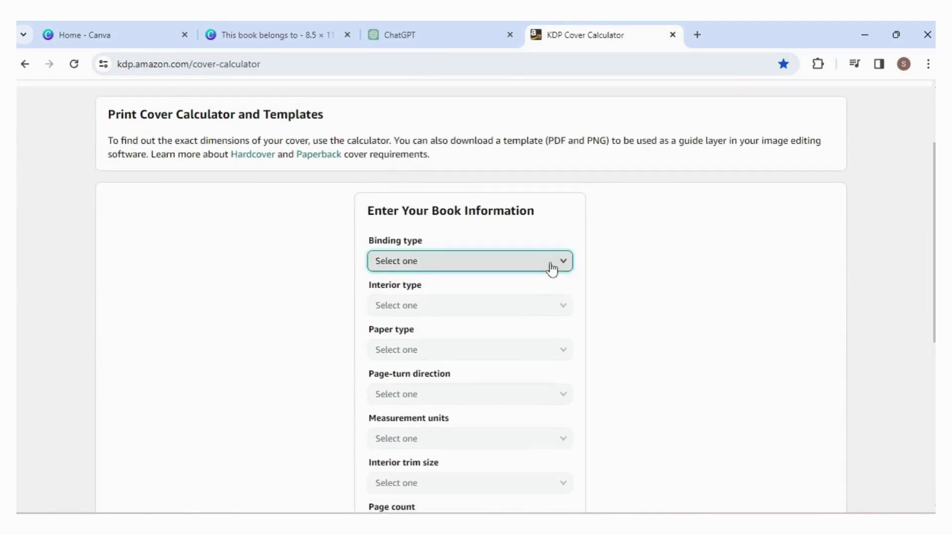
pyautogui.click(541, 277)
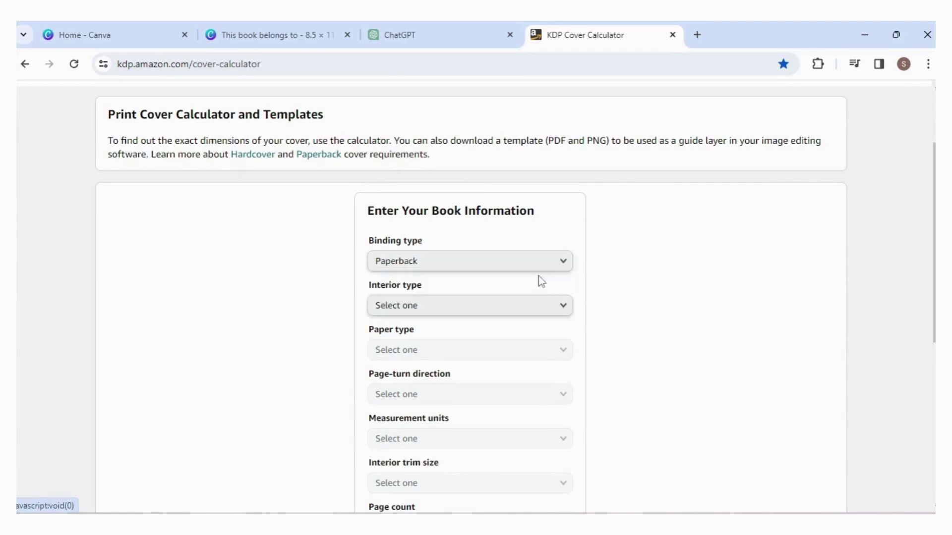
pyautogui.click(562, 310)
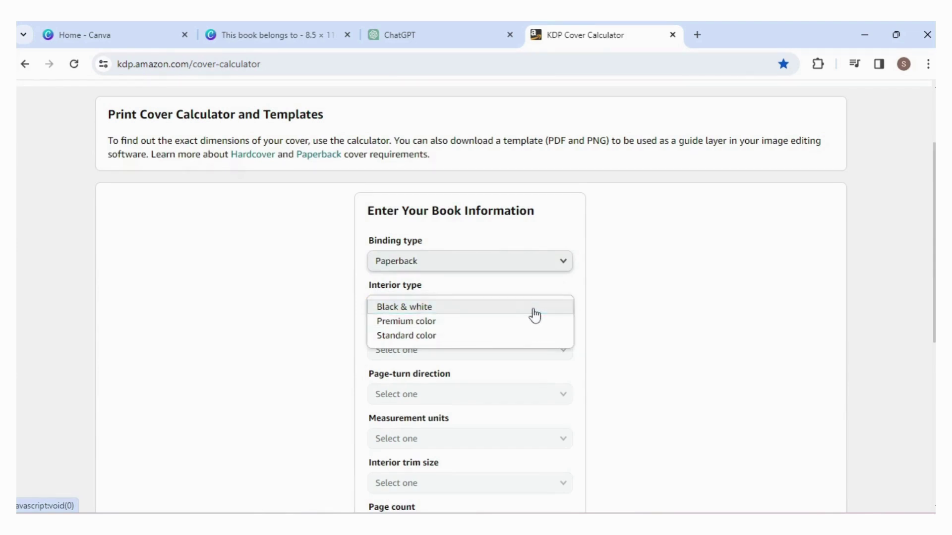
pyautogui.click(503, 309)
pyautogui.click(563, 356)
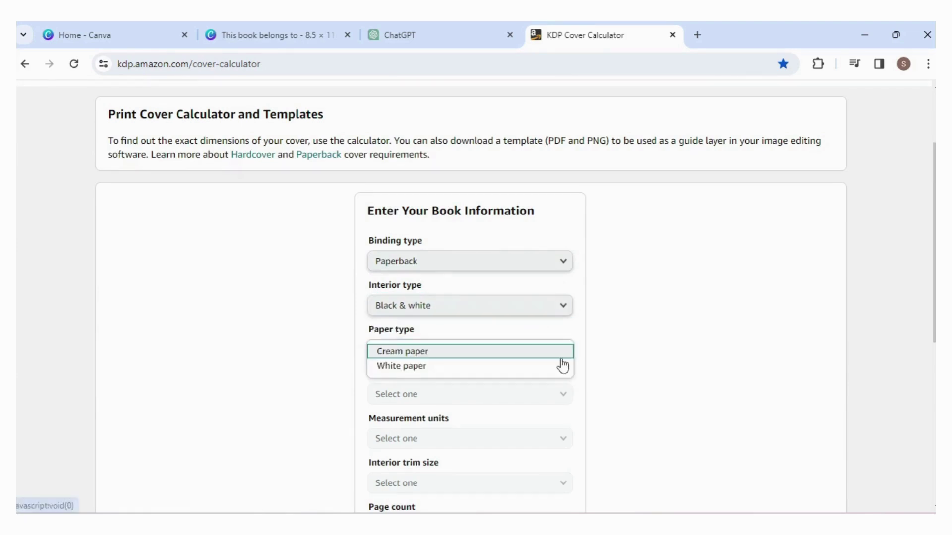
pyautogui.click(552, 368)
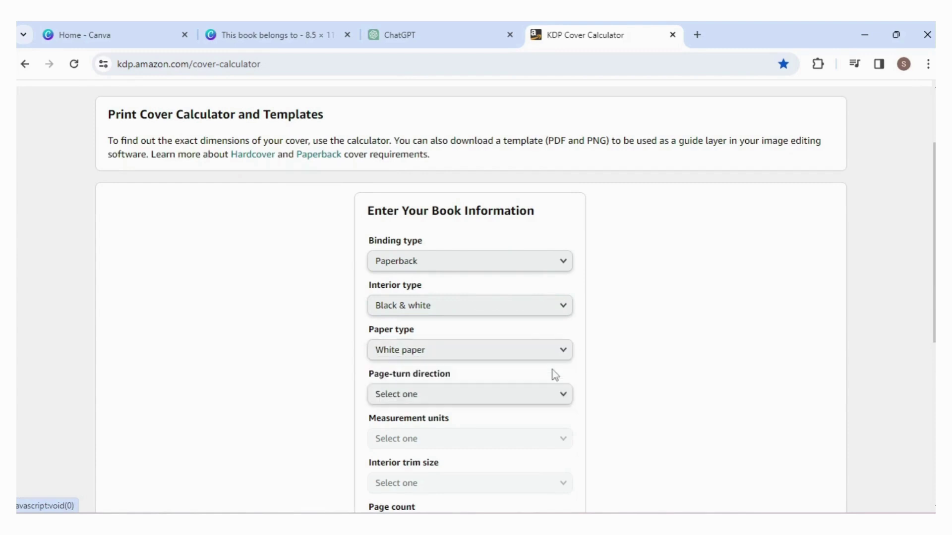
pyautogui.click(564, 395)
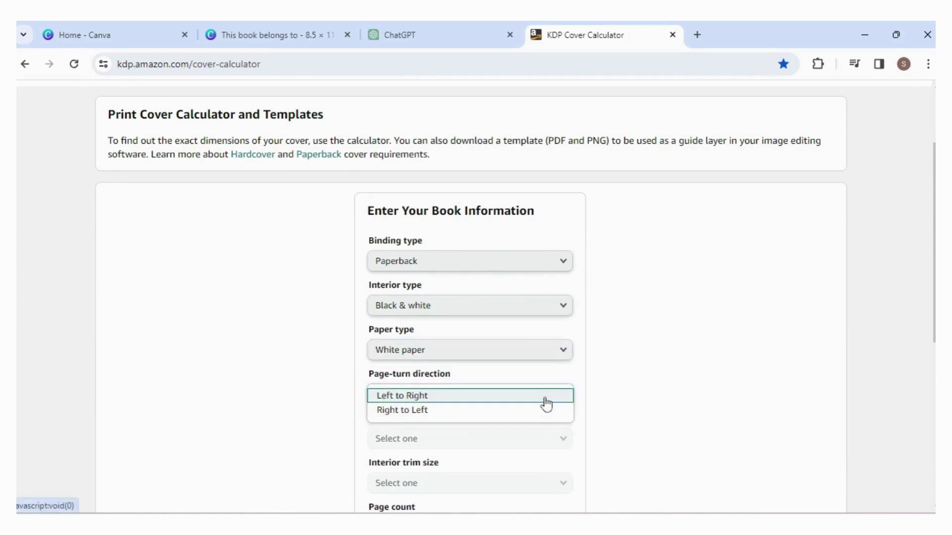
pyautogui.click(547, 403)
pyautogui.click(558, 439)
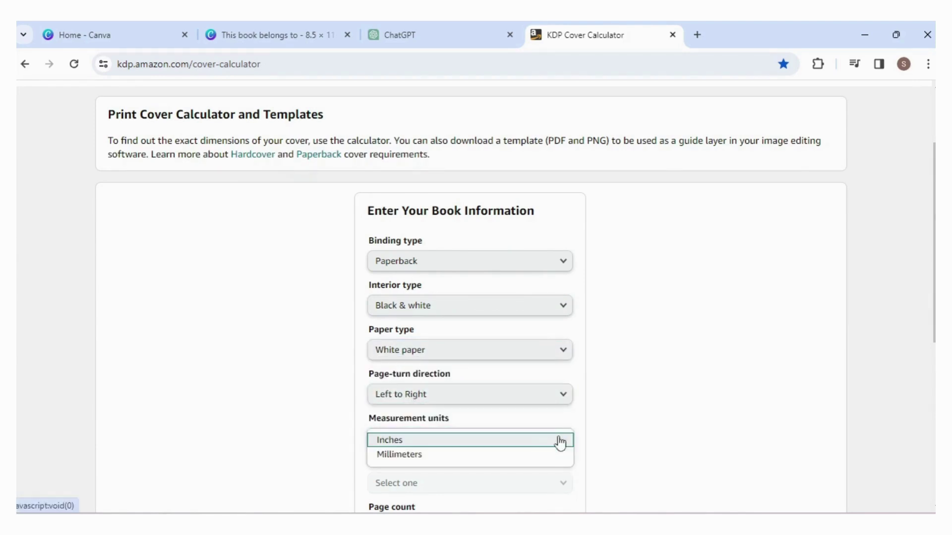
pyautogui.click(548, 444)
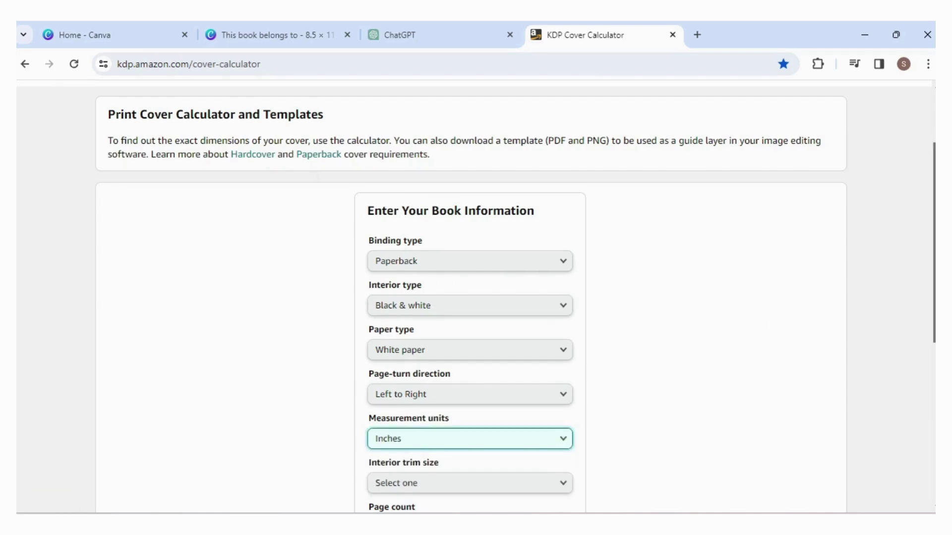
# - Choose 8.5 x 11 in trim with 41 pages, calculate dimensions, and download the template
pyautogui.scroll(-2, 476, 297)
pyautogui.scroll(-2, 590, 317)
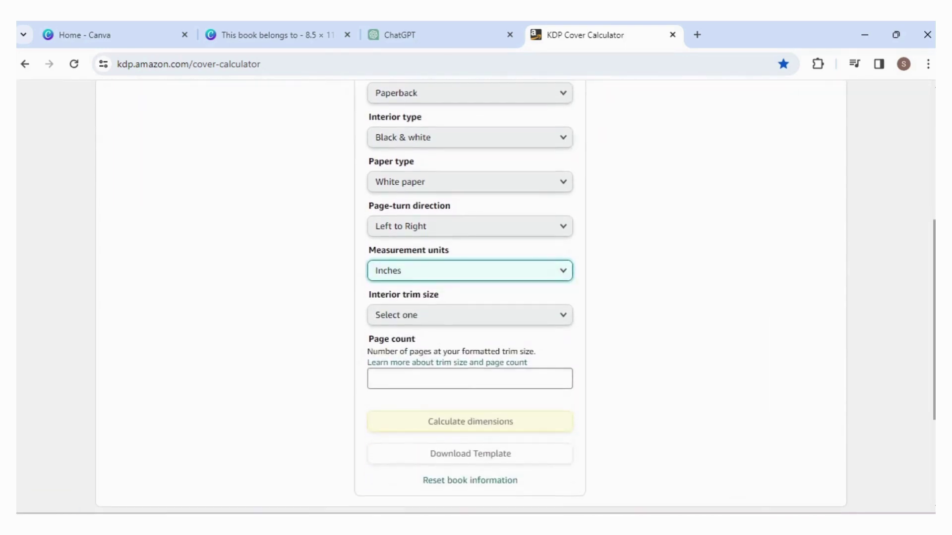
pyautogui.click(567, 322)
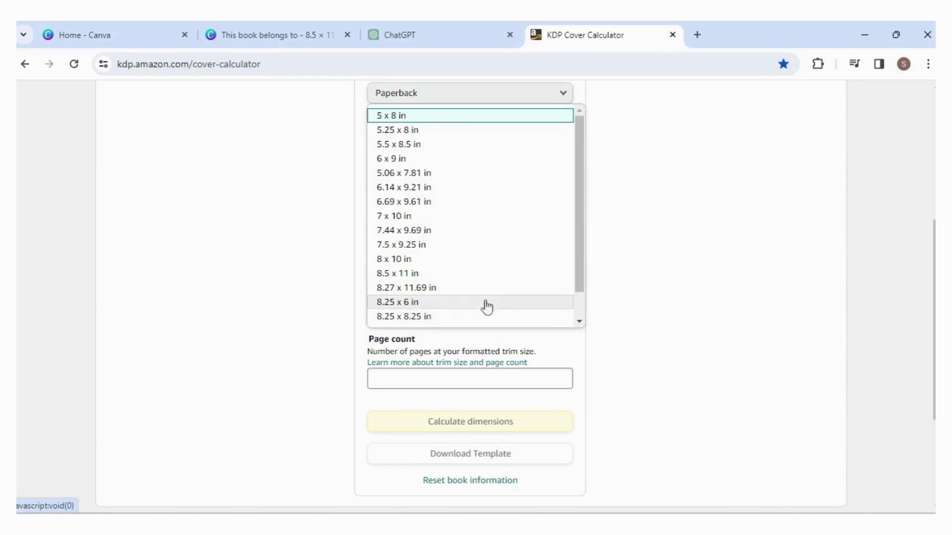
pyautogui.click(434, 275)
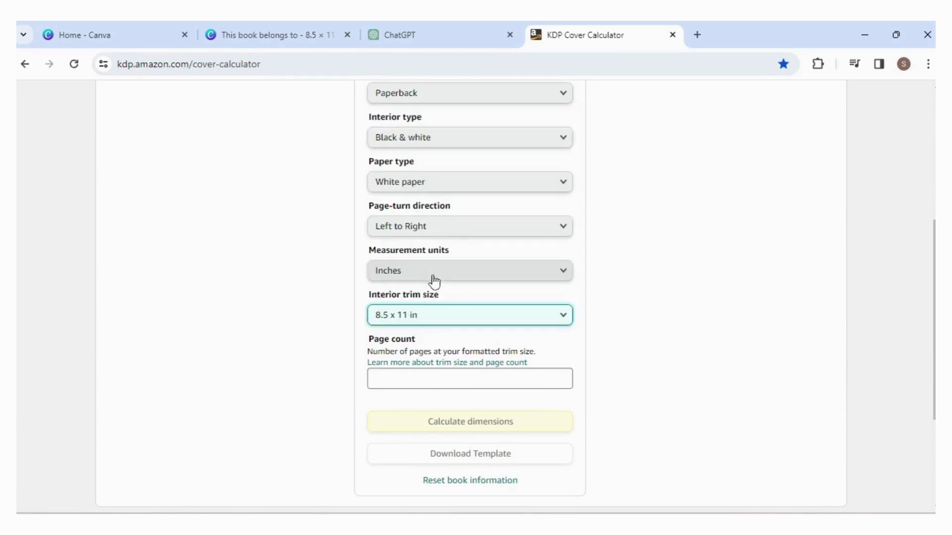
pyautogui.click(453, 380)
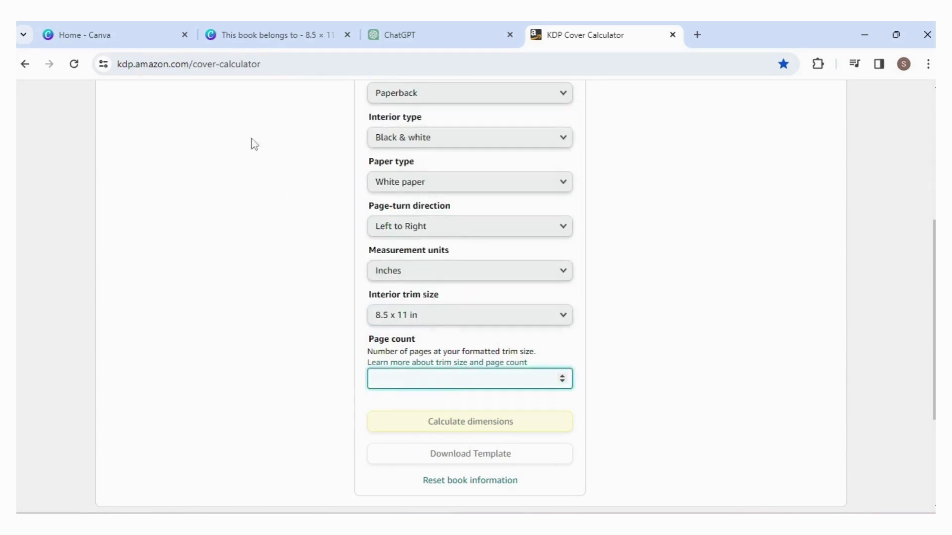
pyautogui.click(270, 35)
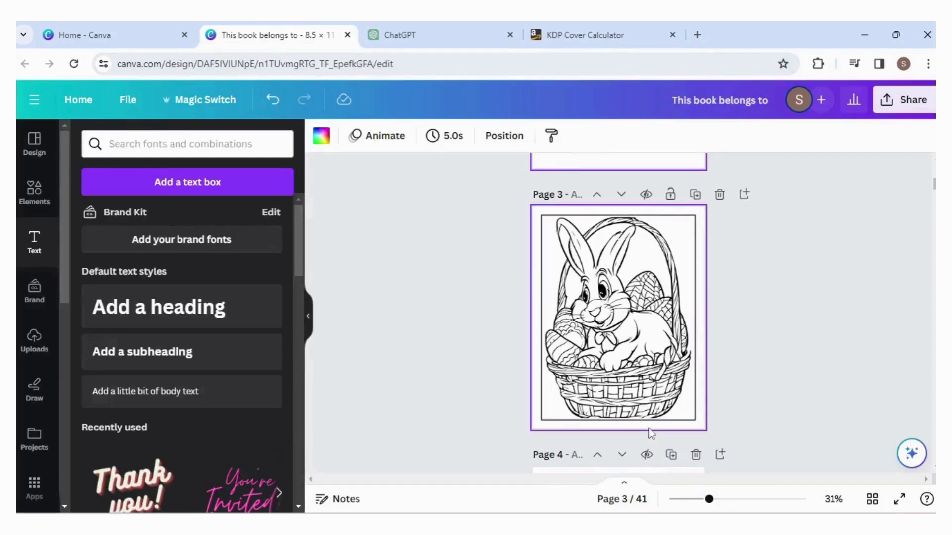
pyautogui.click(578, 32)
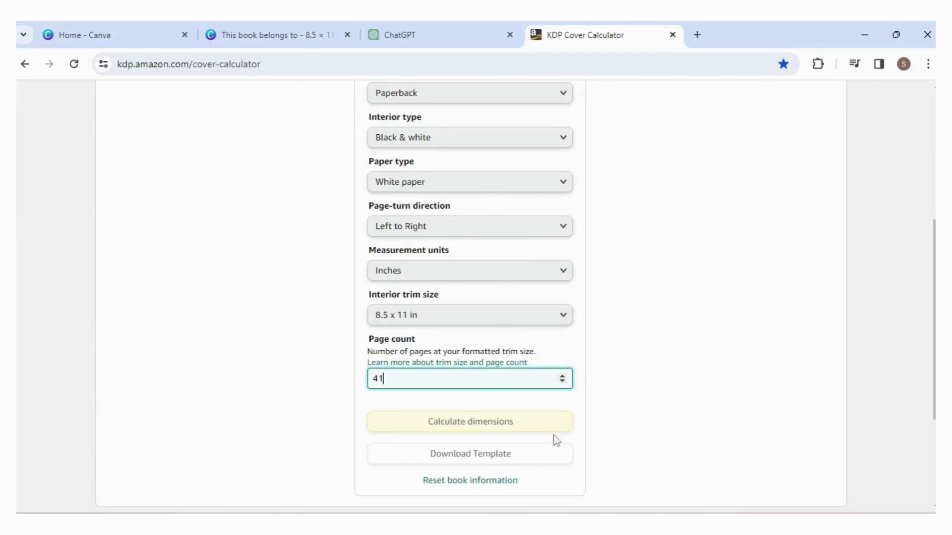
pyautogui.click(491, 423)
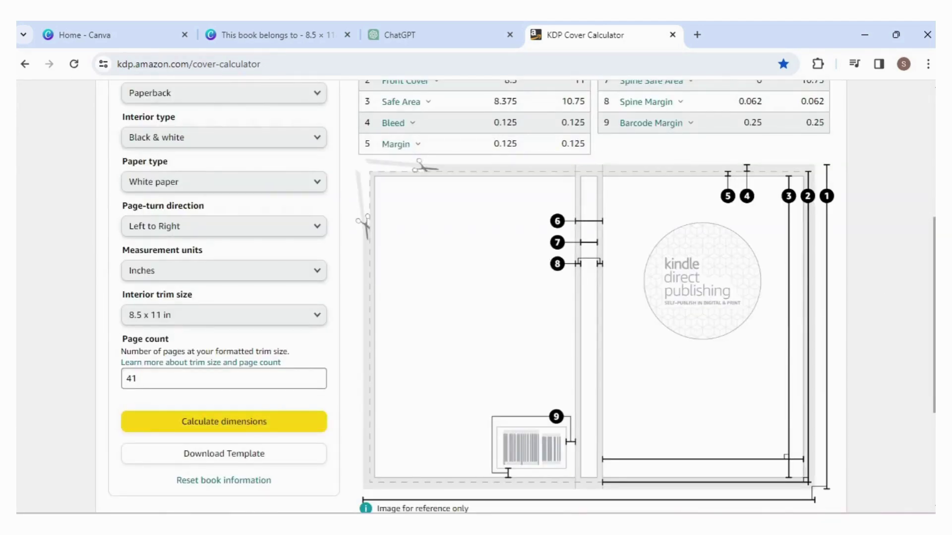
pyautogui.scroll(-2, 435, 399)
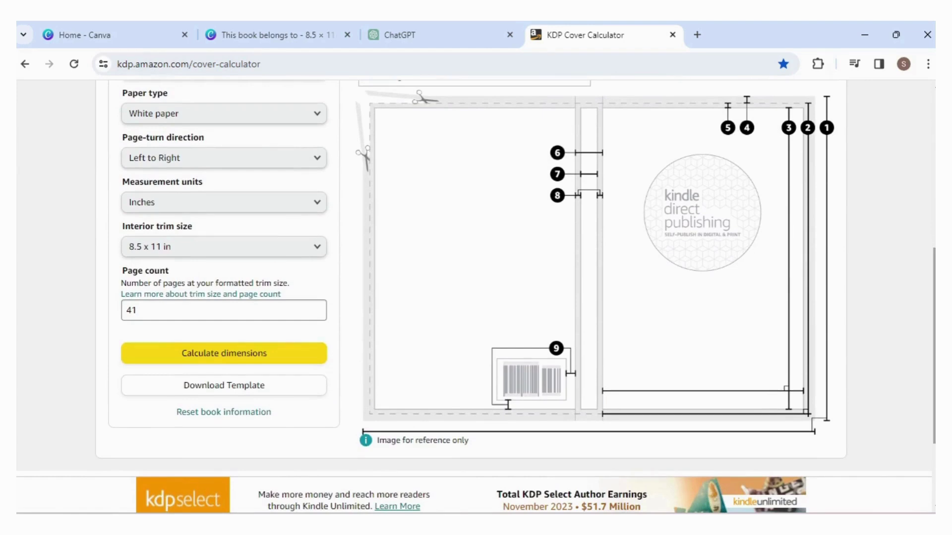
pyautogui.click(233, 390)
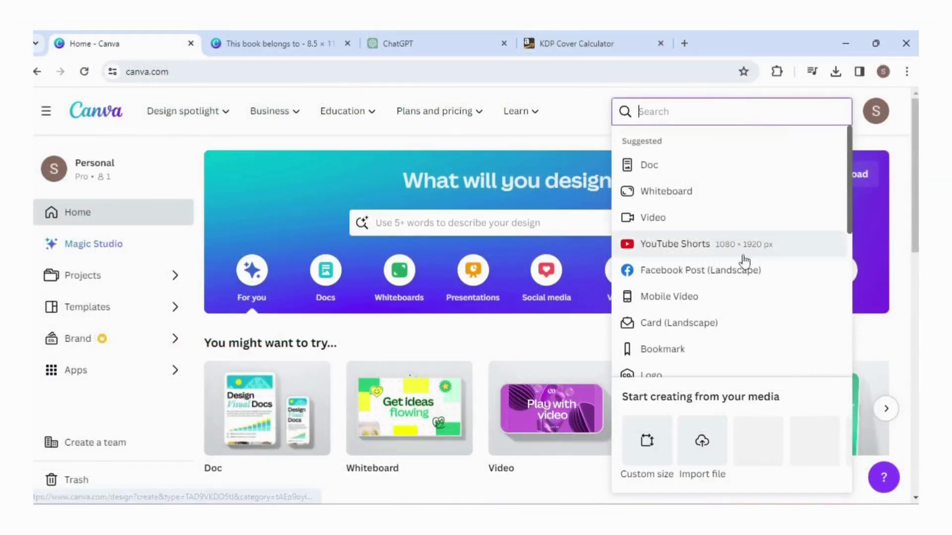
# - Start a custom-size Canva design, checking KDP for the 17.342 x 11.25 in full cover size
pyautogui.click(647, 446)
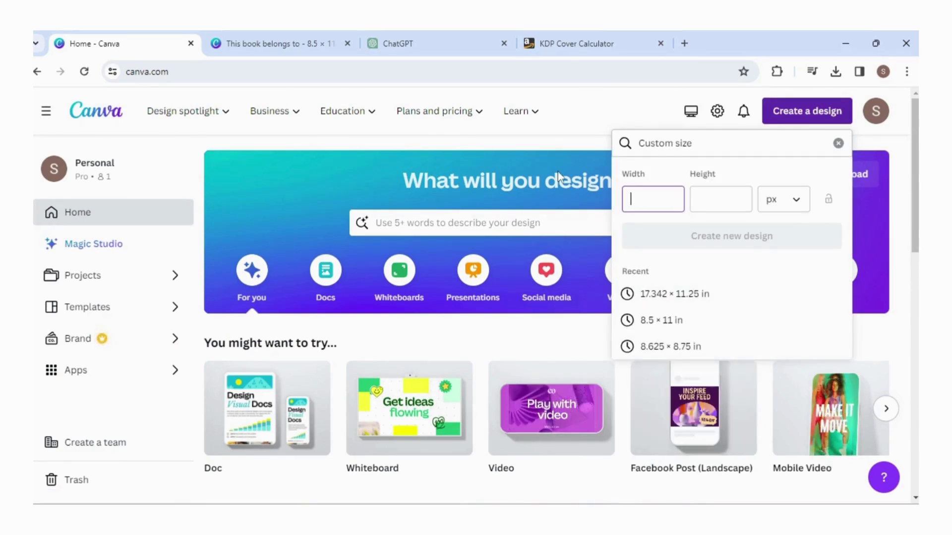
pyautogui.click(562, 47)
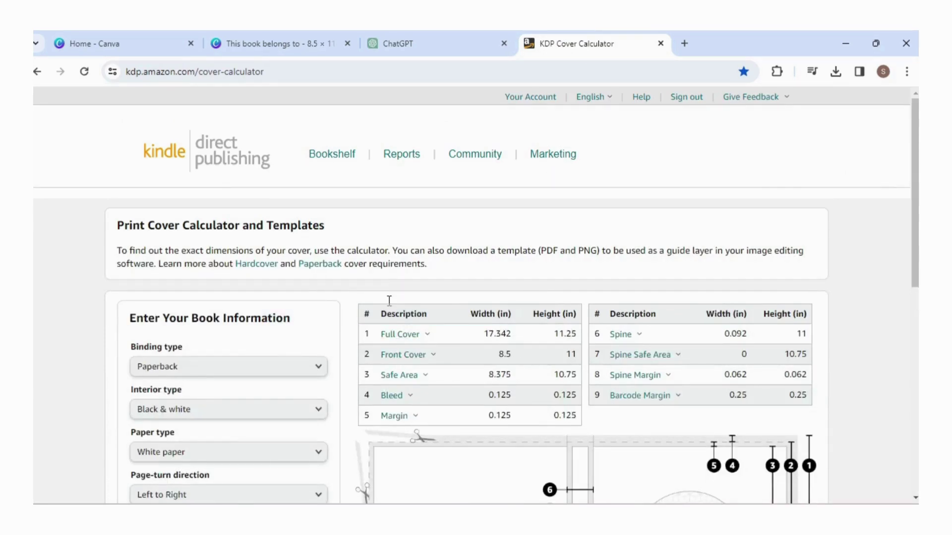
pyautogui.click(111, 46)
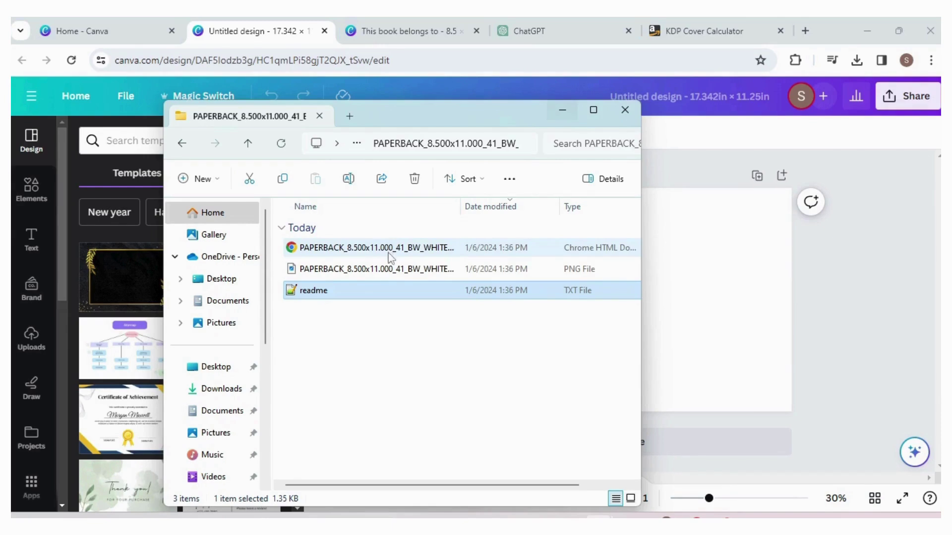
# - Drag the downloaded PNG cover template from File Explorer onto the new Canva design
pyautogui.click(392, 269)
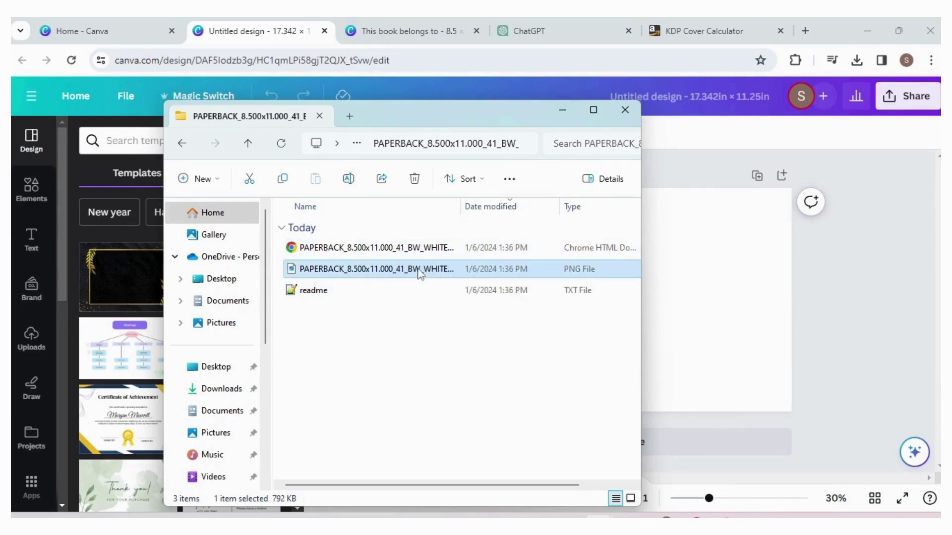
pyautogui.moveTo(418, 272); pyautogui.dragTo(684, 343)
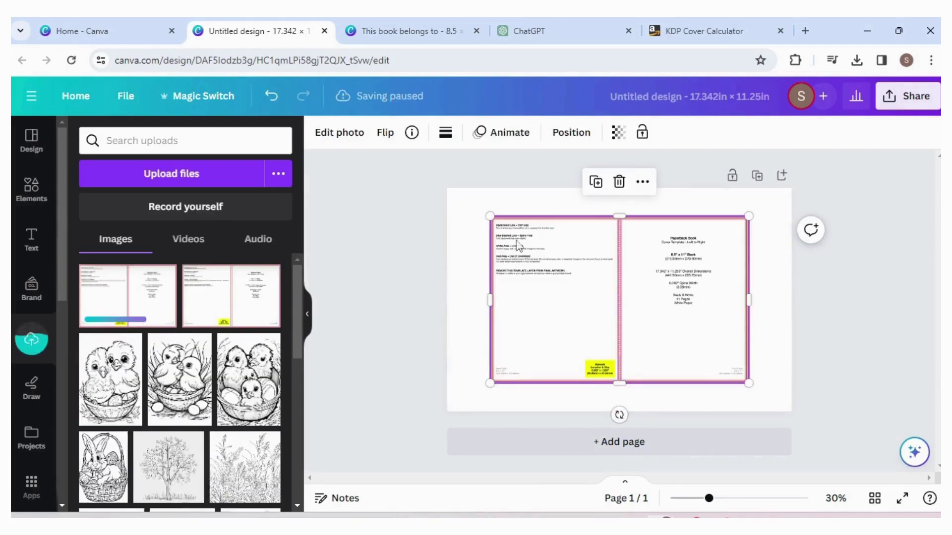
# - Stretch the KDP template image to fill the whole cover page
pyautogui.moveTo(489, 216); pyautogui.dragTo(446, 188)
pyautogui.moveTo(742, 383); pyautogui.dragTo(790, 410)
pyautogui.click(845, 373)
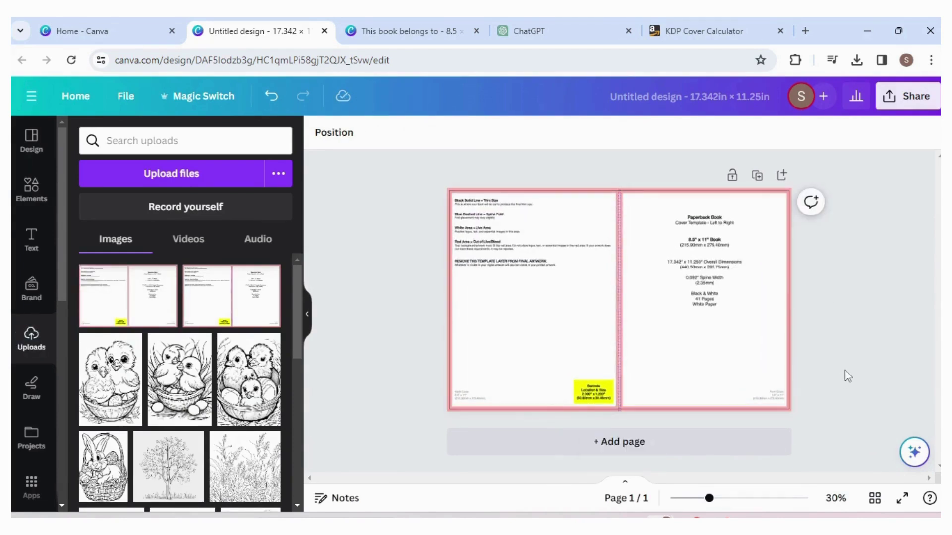
pyautogui.click(721, 333)
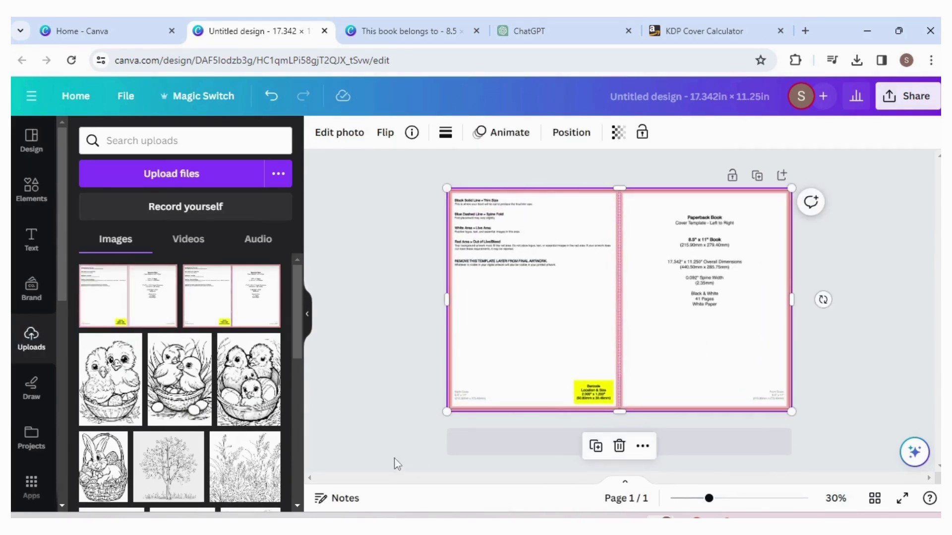
# - Paste the Easter bunny prompt into Magic Media and generate Portrait images
pyautogui.scroll(-10, 31, 298)
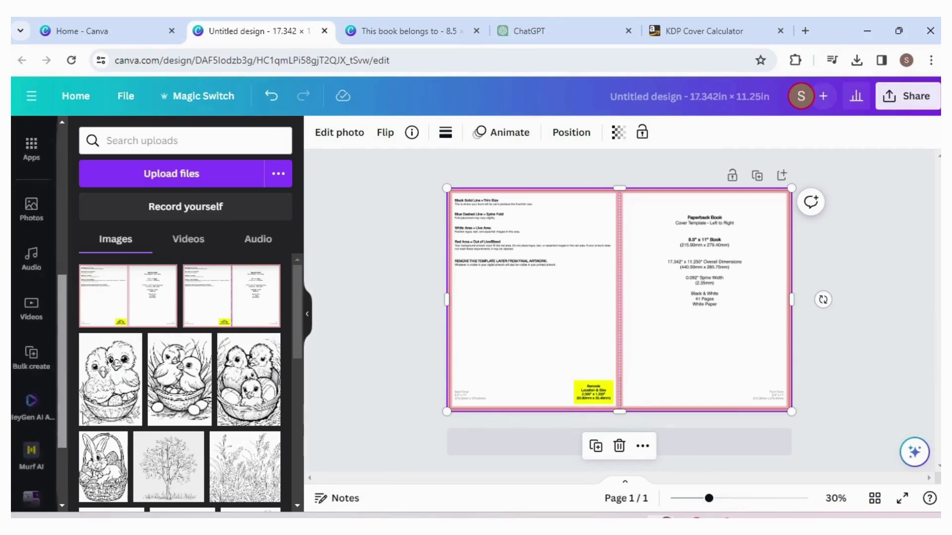
pyautogui.click(32, 391)
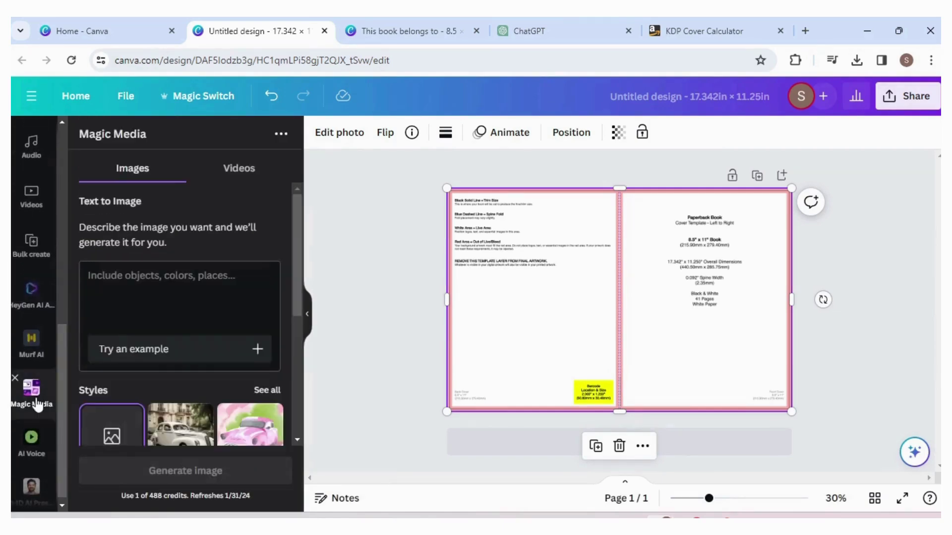
pyautogui.rightClick(164, 305)
pyautogui.click(197, 184)
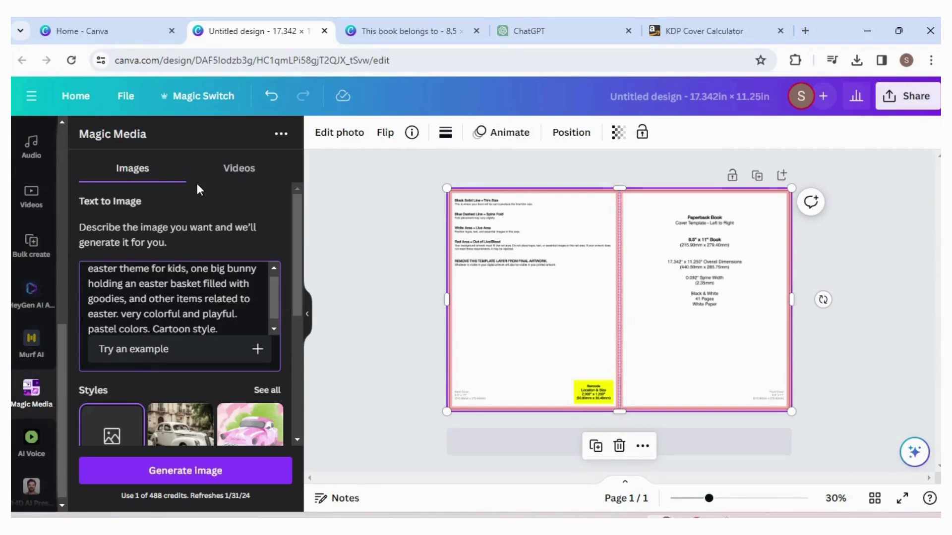
pyautogui.moveTo(274, 295); pyautogui.dragTo(273, 278)
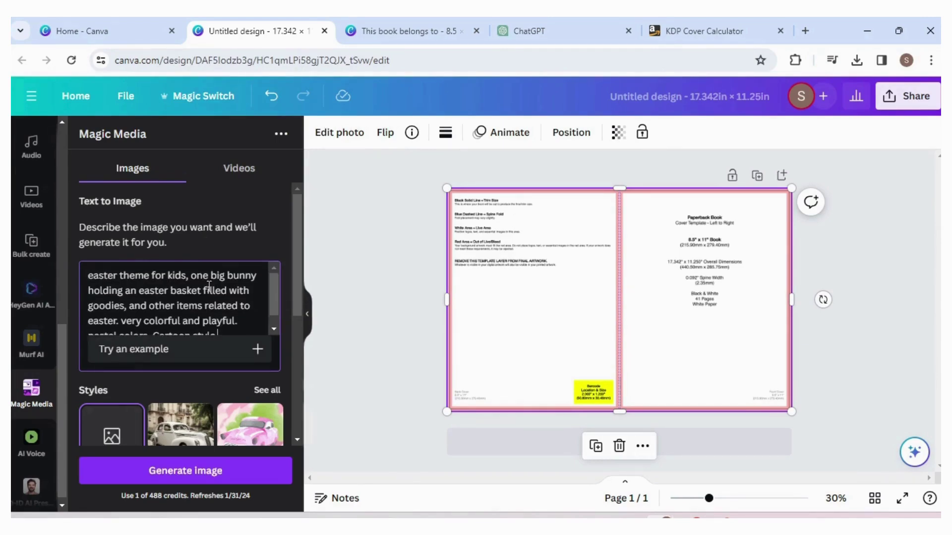
pyautogui.moveTo(272, 298); pyautogui.dragTo(304, 438)
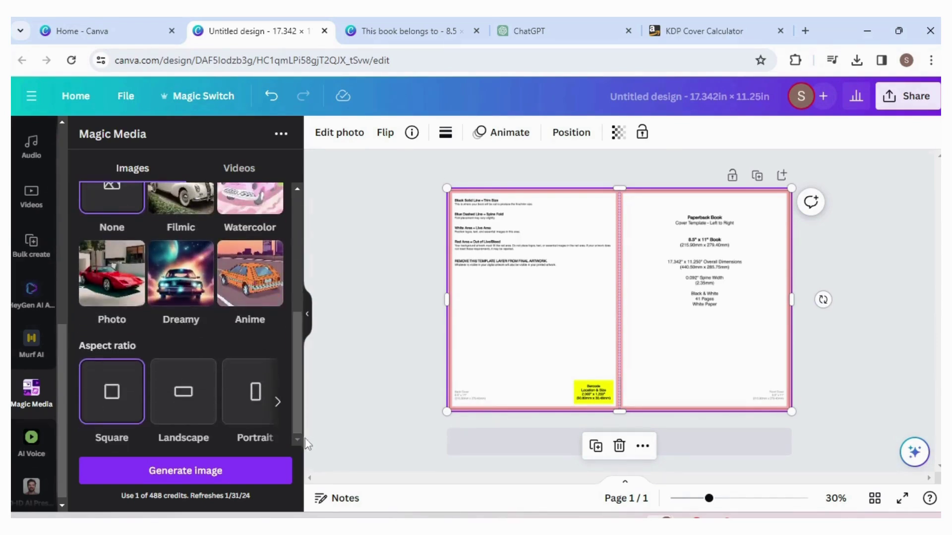
pyautogui.click(253, 395)
pyautogui.click(206, 473)
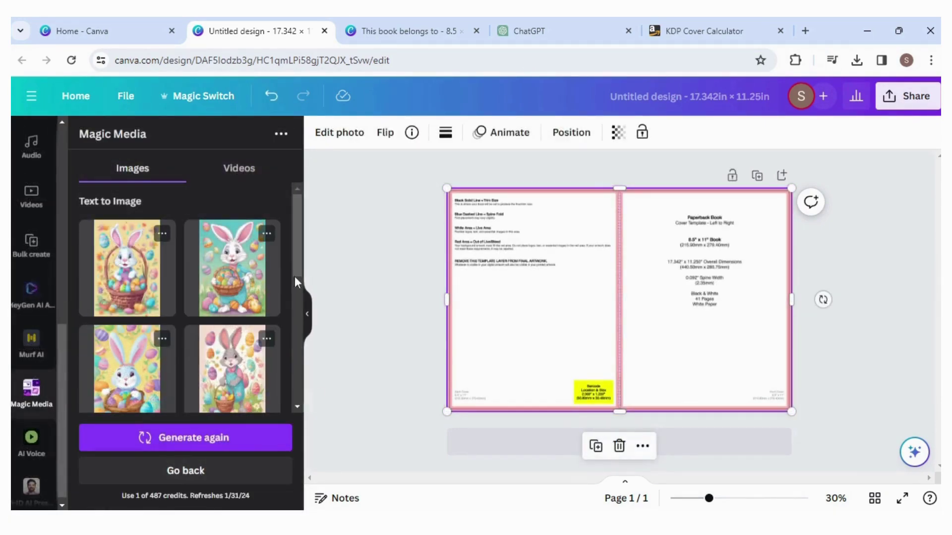
# - Add 'cute' to the bunny prompt and generate a new batch of images
pyautogui.moveTo(294, 262); pyautogui.dragTo(282, 351)
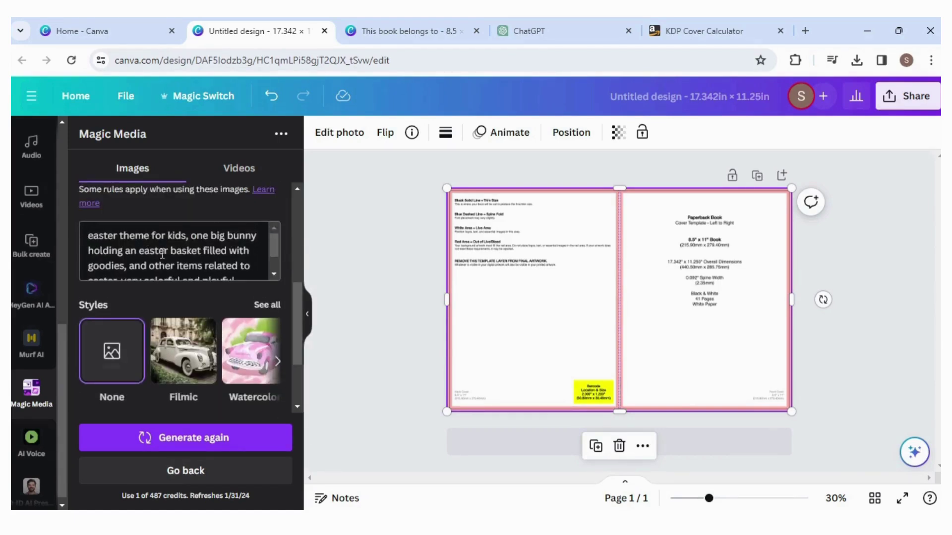
pyautogui.click(227, 237)
pyautogui.write('cute')
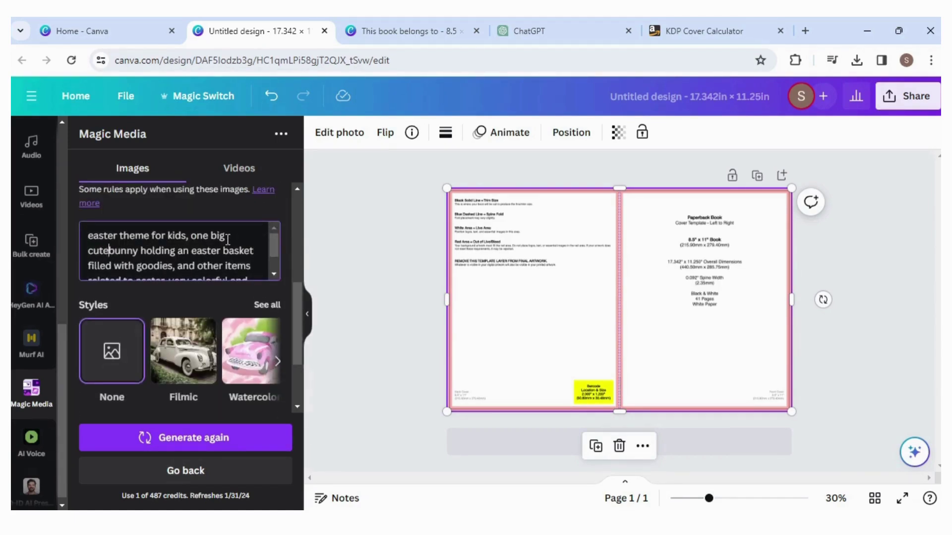
pyautogui.click(203, 438)
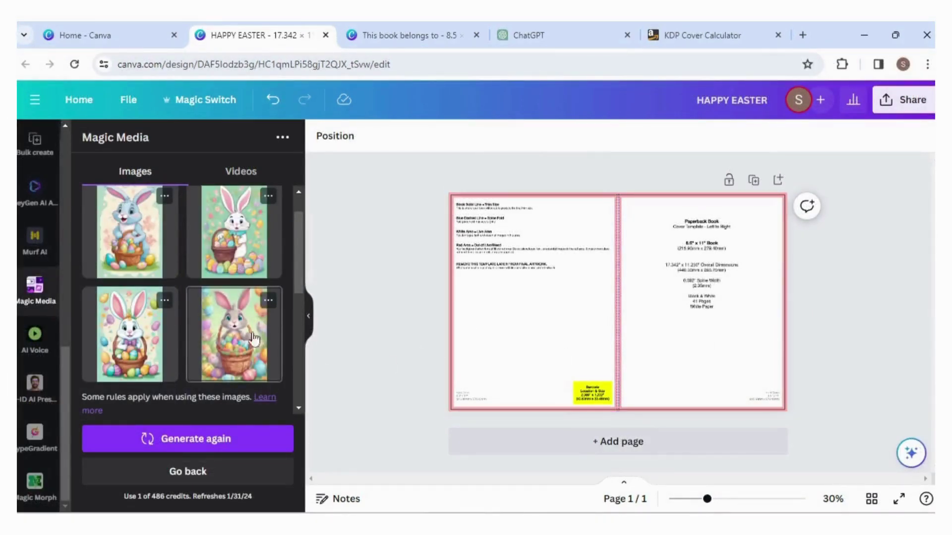
# - Insert a bunny image and resize it to fill the front cover from spine to top edge
pyautogui.click(140, 320)
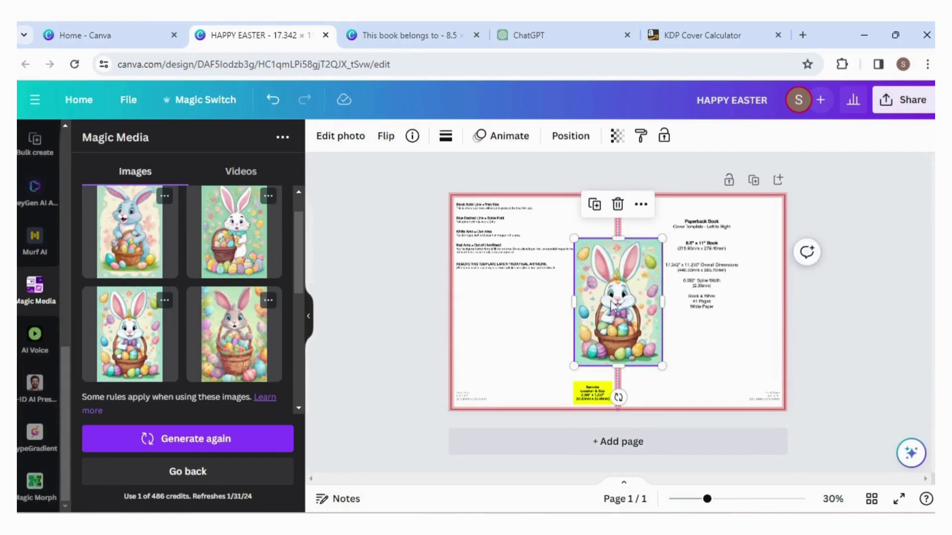
pyautogui.moveTo(612, 305); pyautogui.dragTo(738, 259)
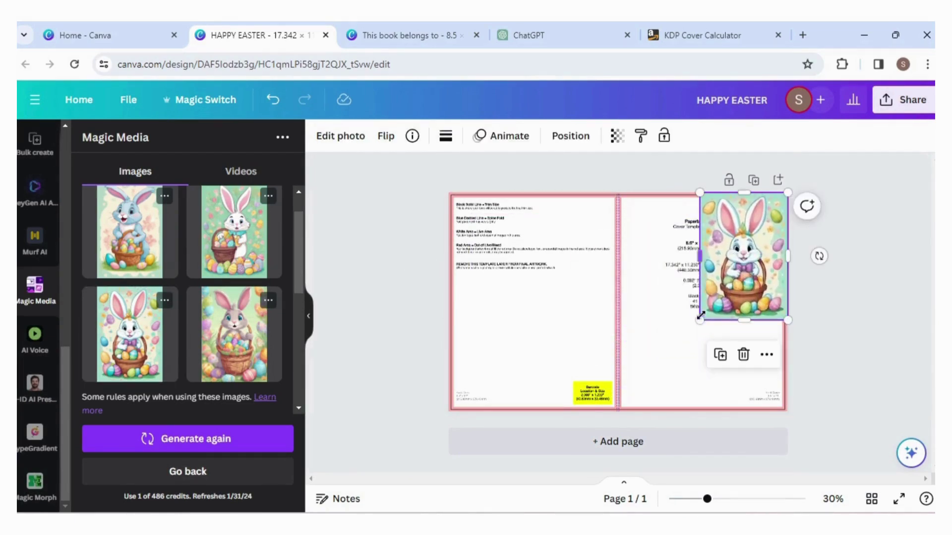
pyautogui.moveTo(700, 316); pyautogui.dragTo(611, 393)
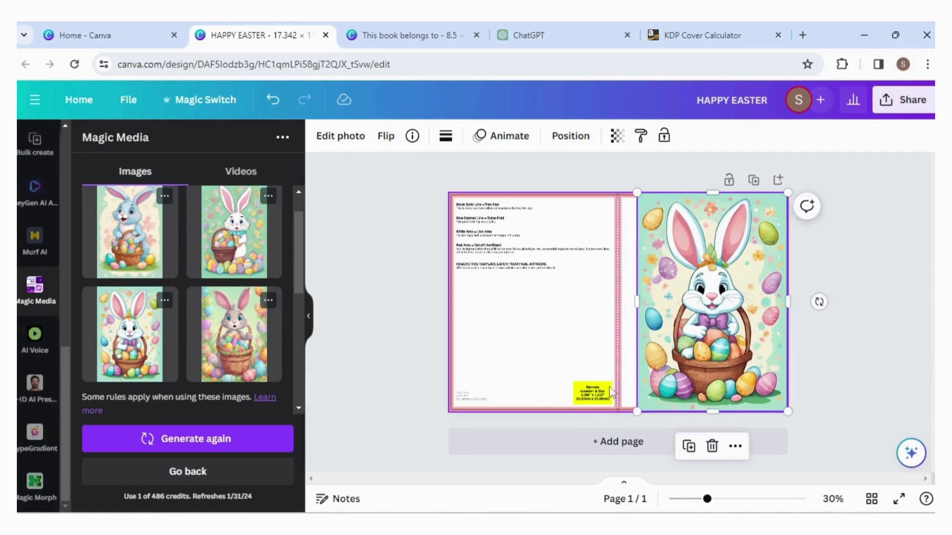
pyautogui.moveTo(637, 305); pyautogui.dragTo(620, 308)
pyautogui.moveTo(704, 241); pyautogui.dragTo(705, 244)
pyautogui.moveTo(705, 197); pyautogui.dragTo(704, 195)
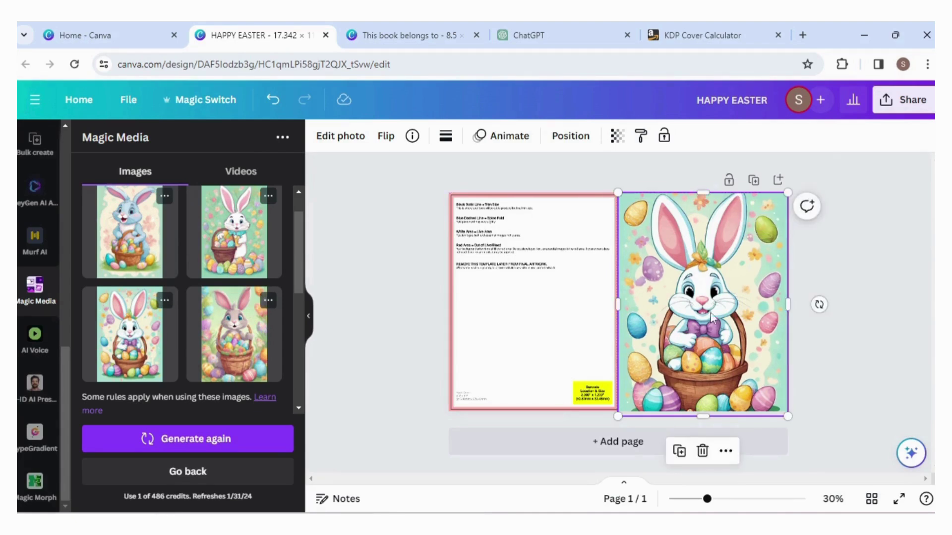
pyautogui.moveTo(712, 320); pyautogui.dragTo(711, 317)
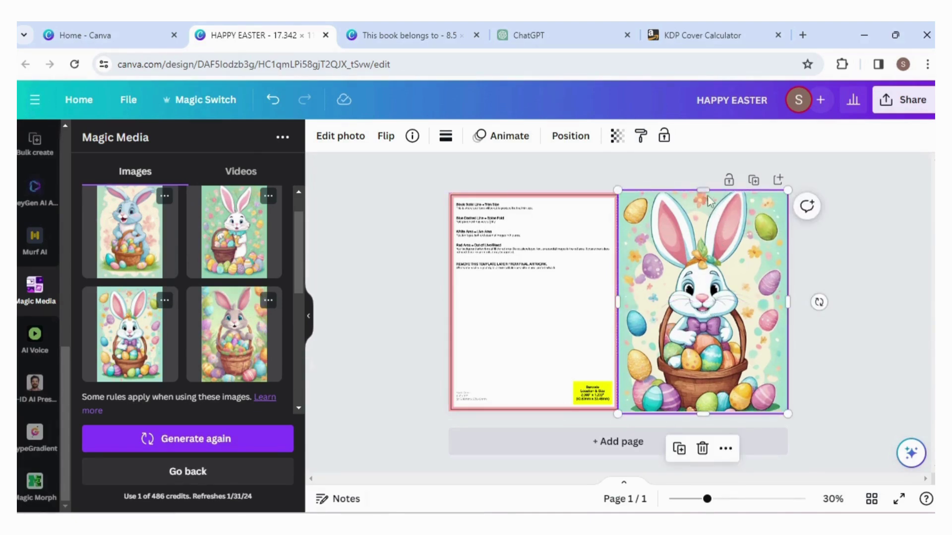
pyautogui.moveTo(707, 190); pyautogui.dragTo(716, 223)
# - Add a square shape and resize it to cover the entire back-cover page
pyautogui.click(856, 356)
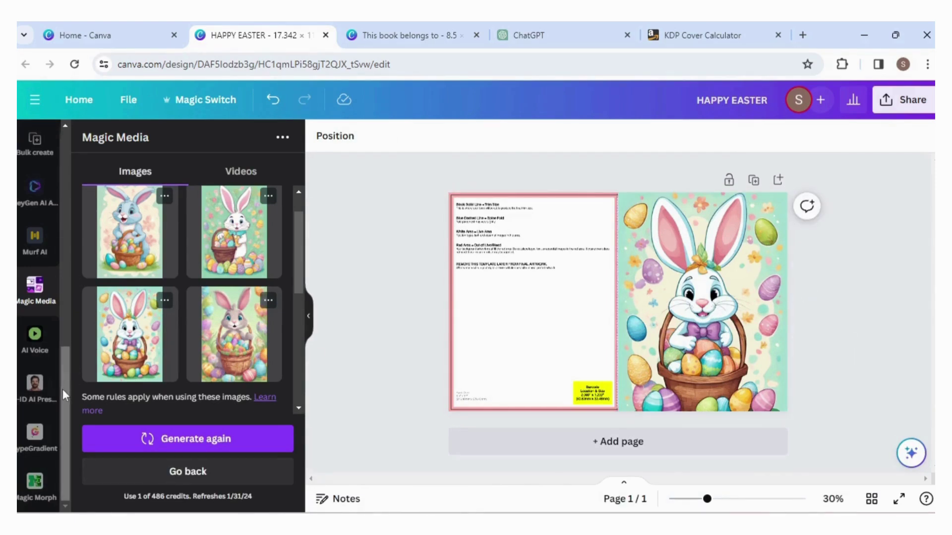
pyautogui.moveTo(62, 389); pyautogui.dragTo(43, 200)
pyautogui.click(43, 198)
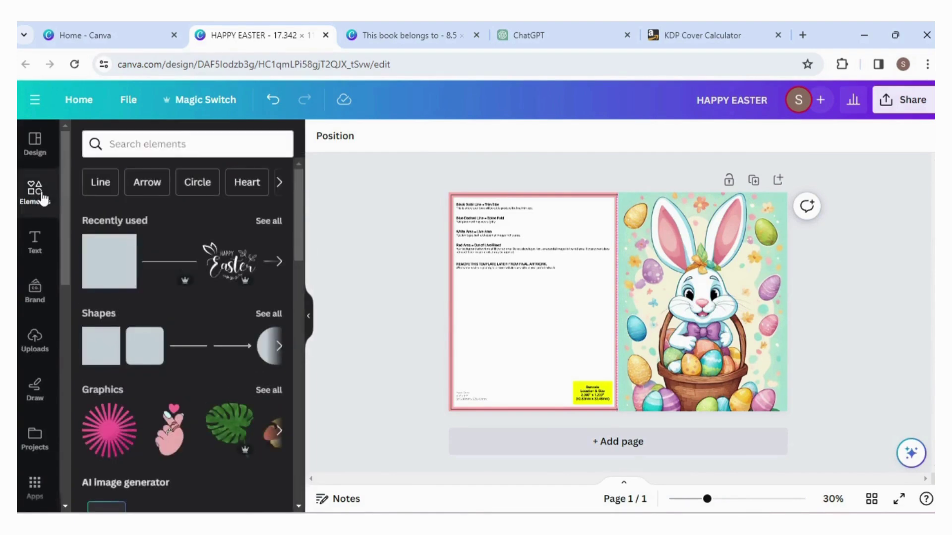
pyautogui.click(102, 259)
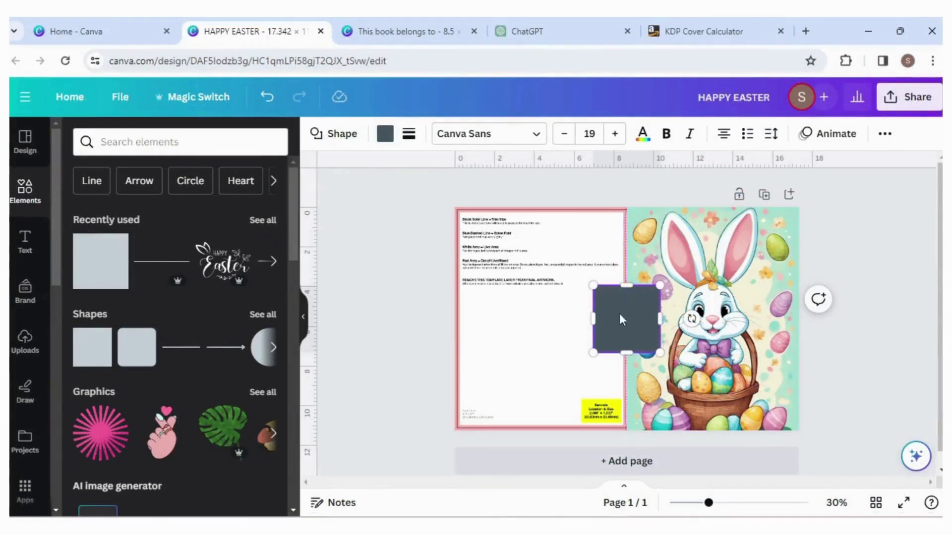
pyautogui.moveTo(620, 319); pyautogui.dragTo(476, 232)
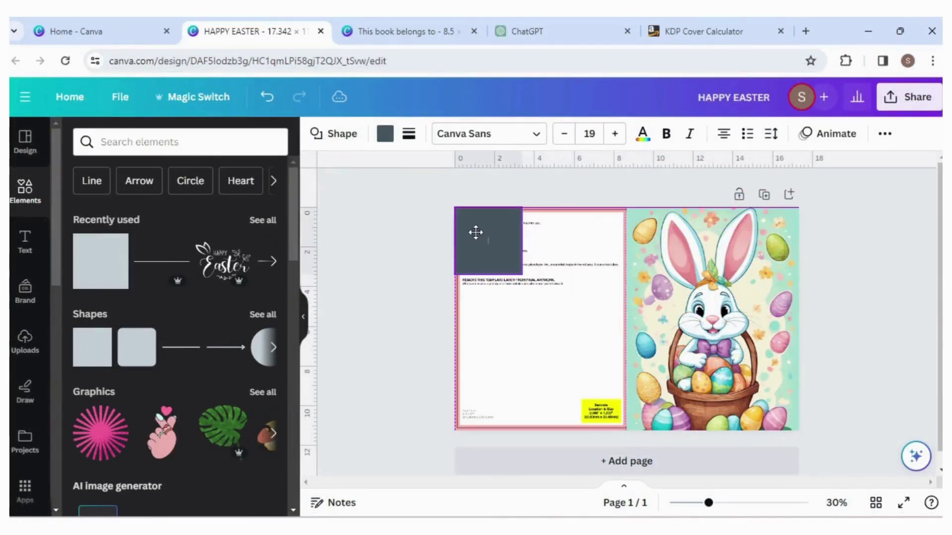
pyautogui.moveTo(522, 274); pyautogui.dragTo(626, 430)
pyautogui.click(891, 379)
# - Fill the back-cover rectangle with the mint photo colour
pyautogui.click(542, 299)
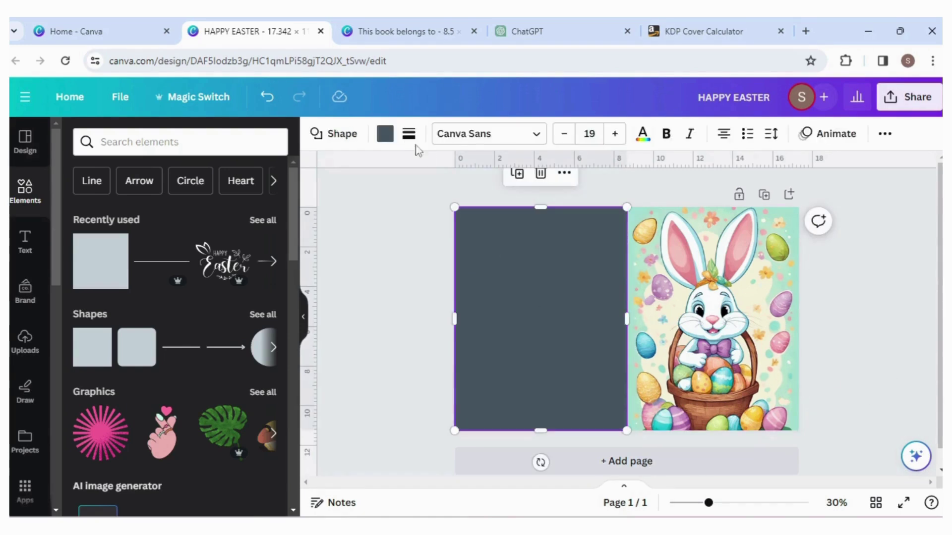
pyautogui.click(383, 141)
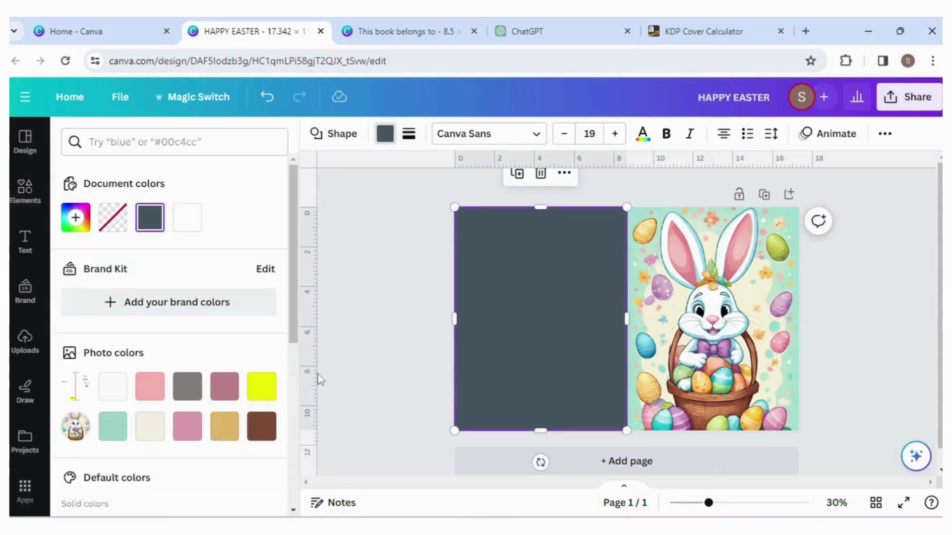
pyautogui.click(113, 430)
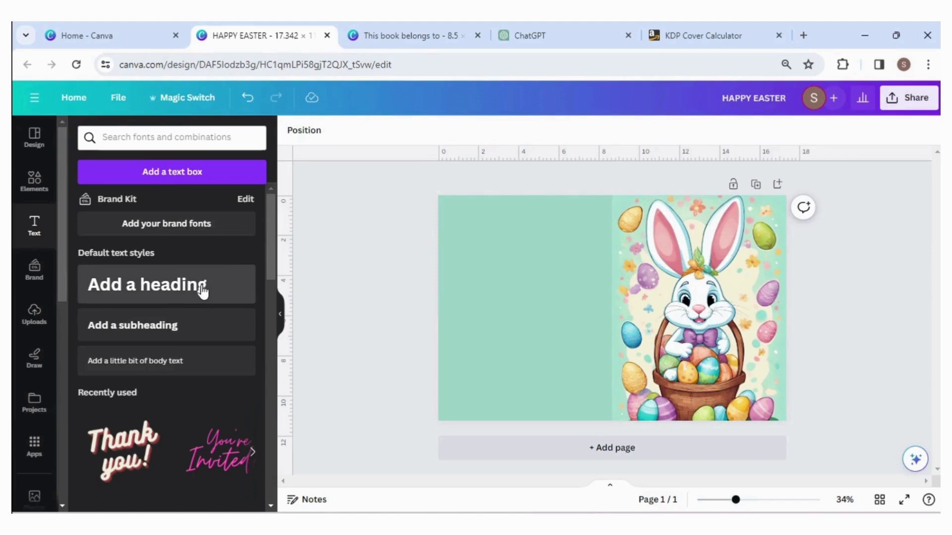
# - Add an EASTER heading in Century Bubble Font Regular at size 140
pyautogui.click(175, 297)
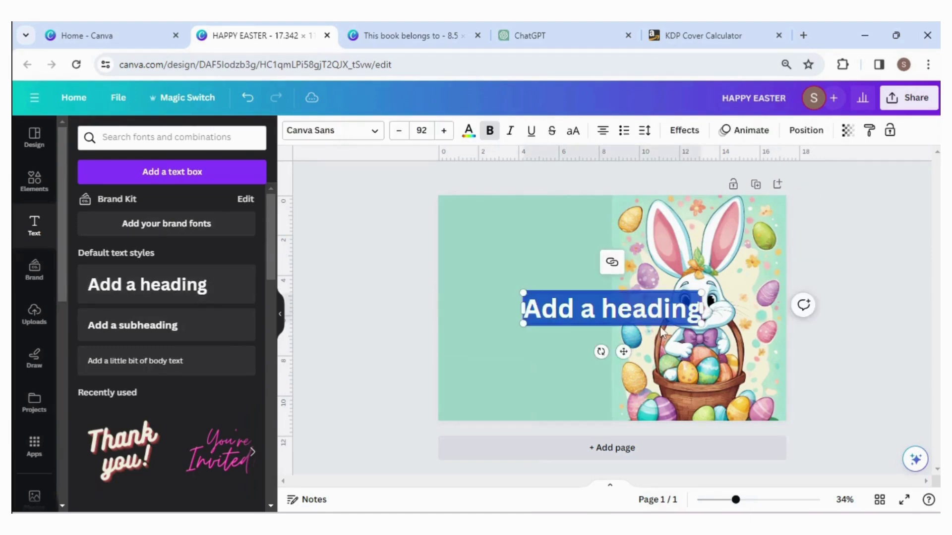
pyautogui.press('capslock')
pyautogui.write('EASTER')
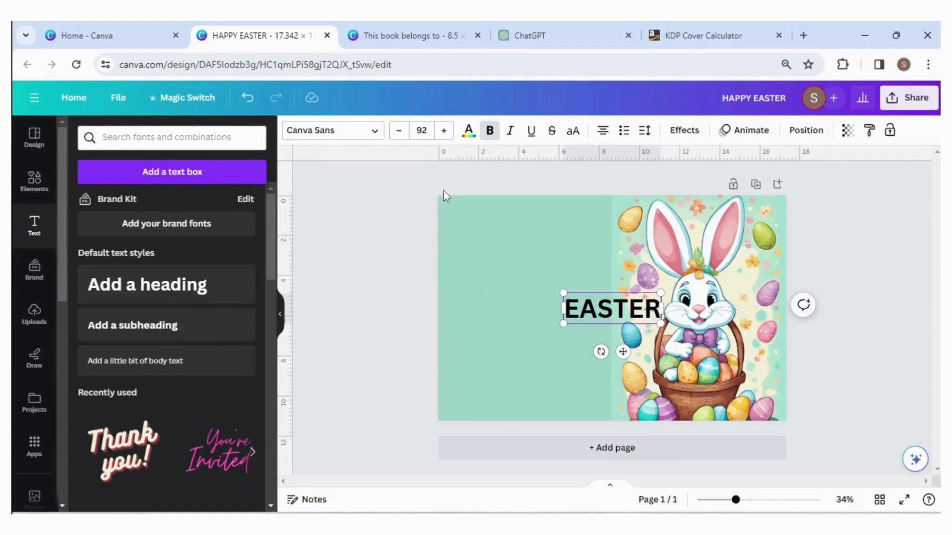
pyautogui.click(359, 134)
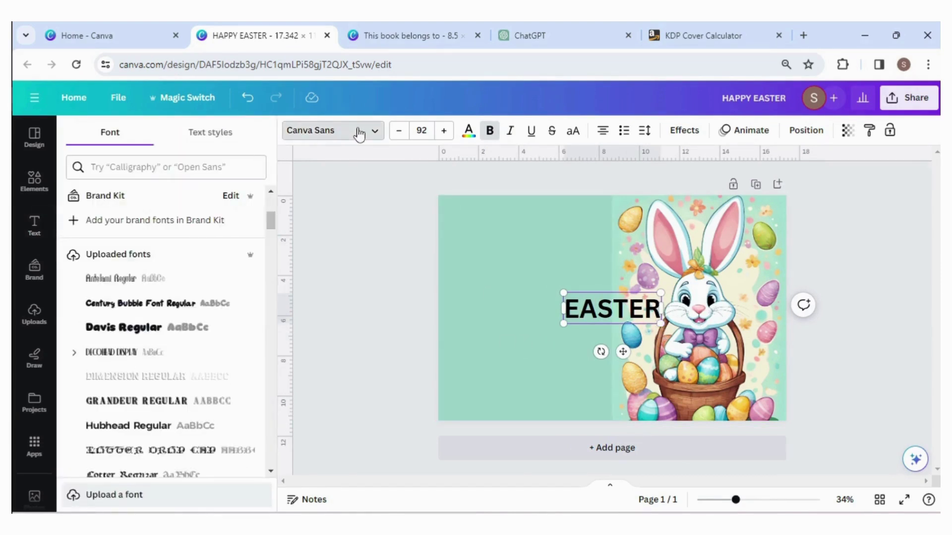
pyautogui.click(179, 302)
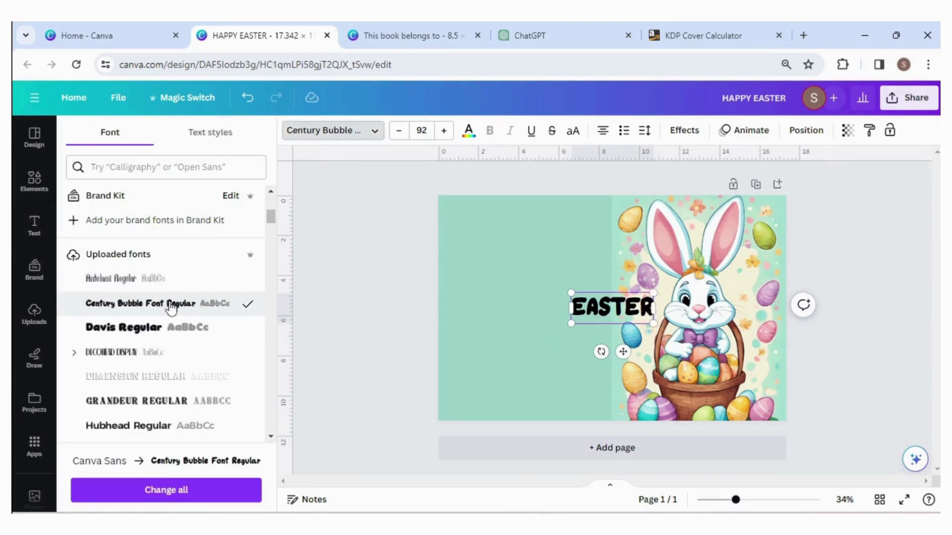
pyautogui.click(421, 131)
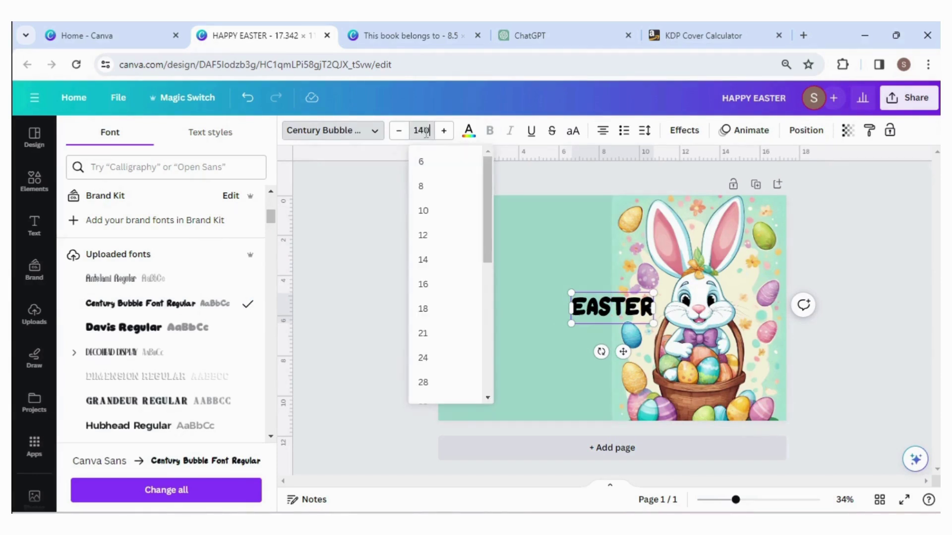
pyautogui.press('Return')
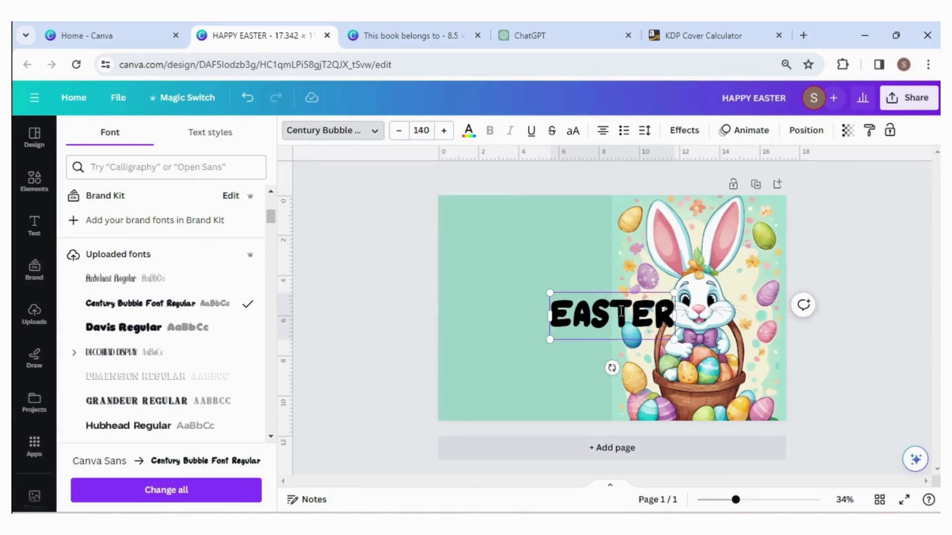
# - Colour the EASTER text mint and move it up over the bunny's ears
pyautogui.click(469, 131)
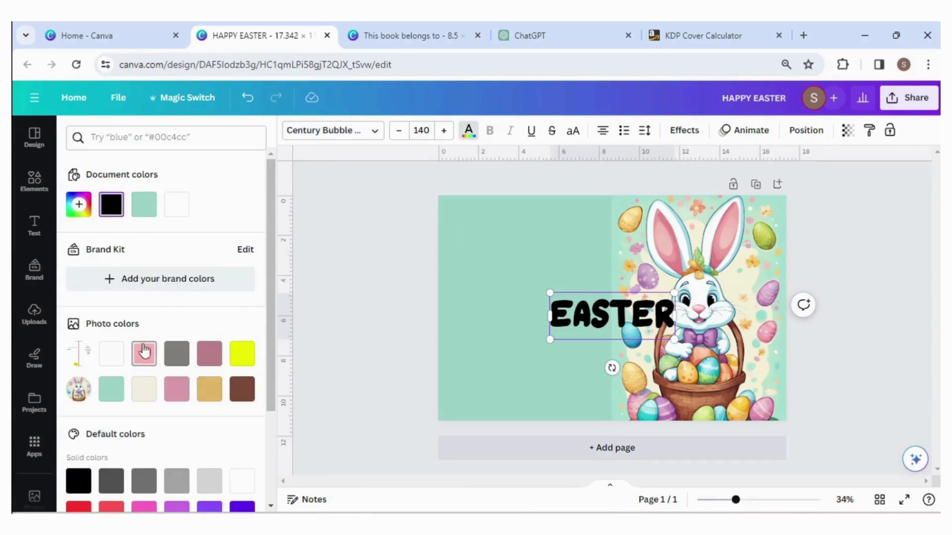
pyautogui.click(112, 392)
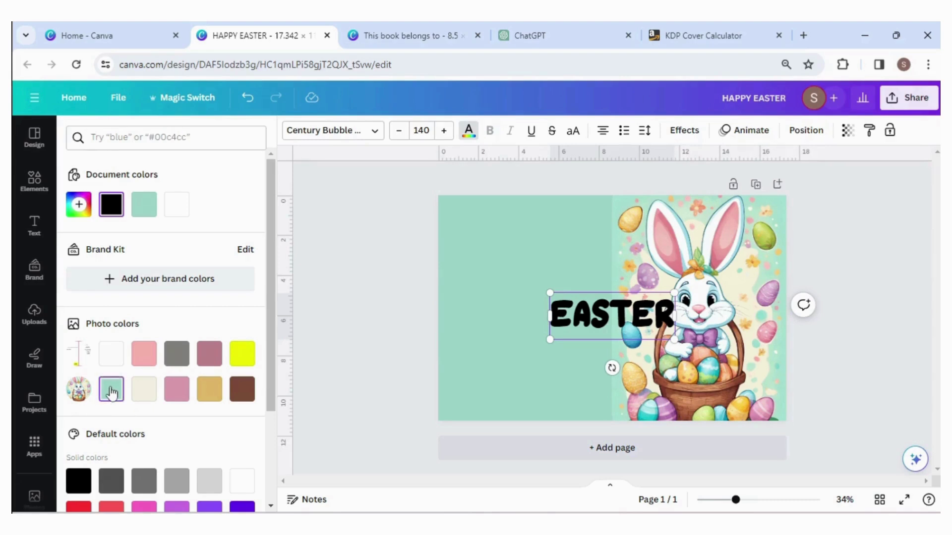
pyautogui.doubleClick(599, 312)
pyautogui.click(111, 390)
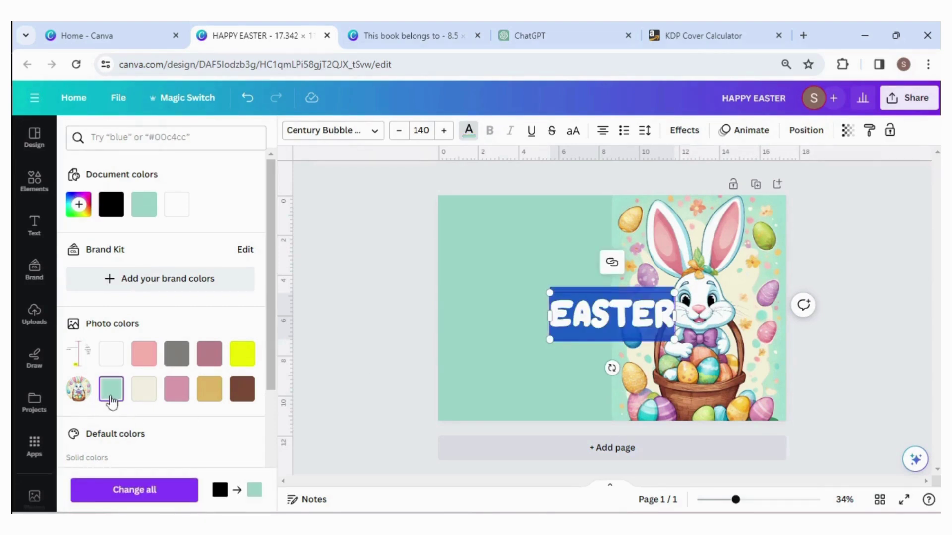
pyautogui.click(906, 360)
pyautogui.moveTo(622, 304); pyautogui.dragTo(704, 236)
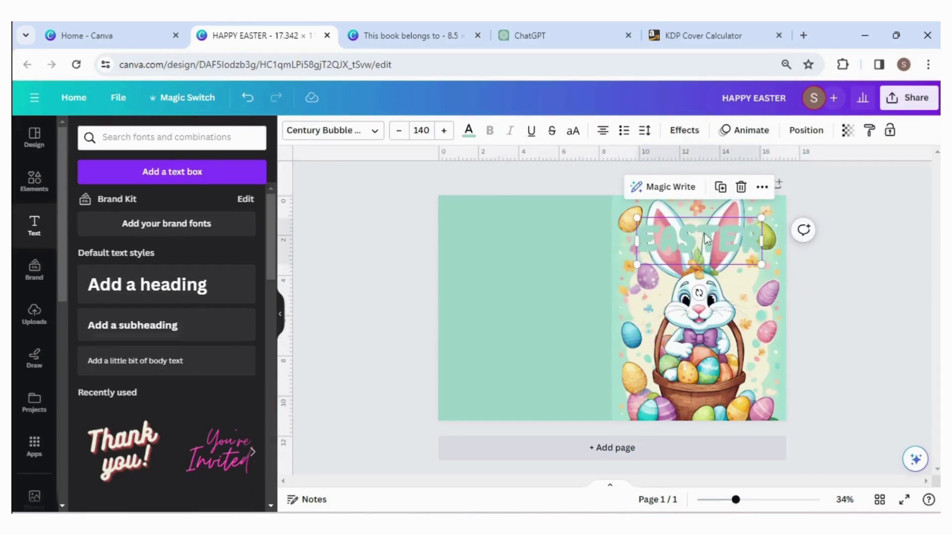
# - Give EASTER a black outline effect and enlarge it to size 150
pyautogui.click(684, 130)
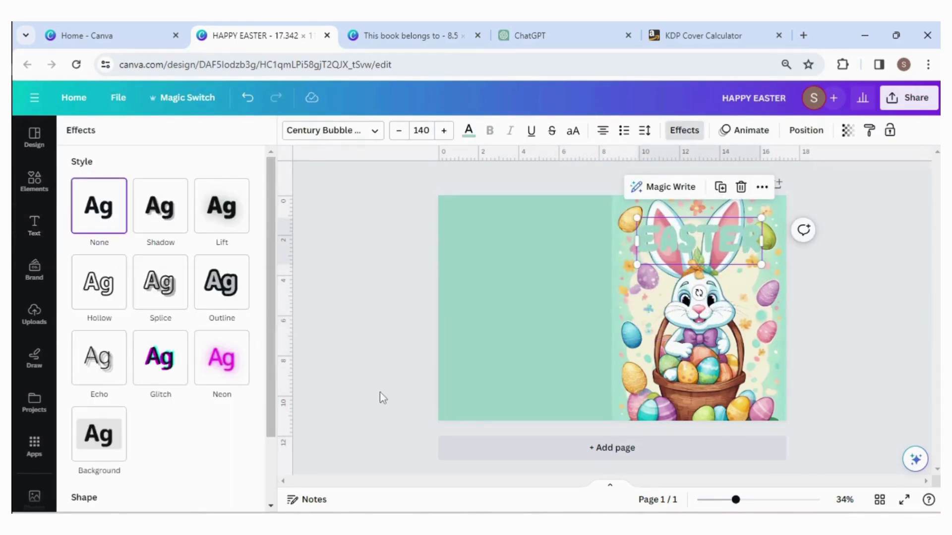
pyautogui.click(239, 296)
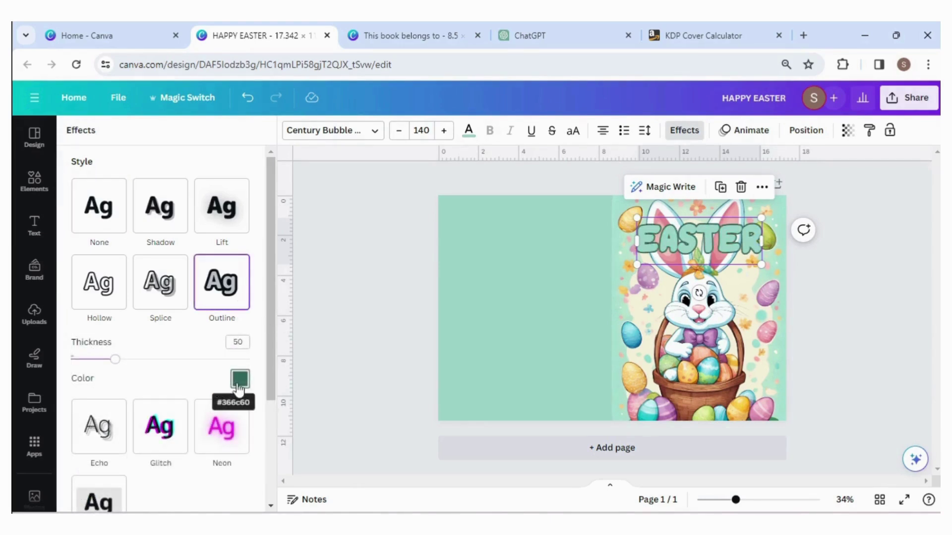
pyautogui.click(239, 380)
pyautogui.scroll(-1, 79, 328)
pyautogui.click(82, 342)
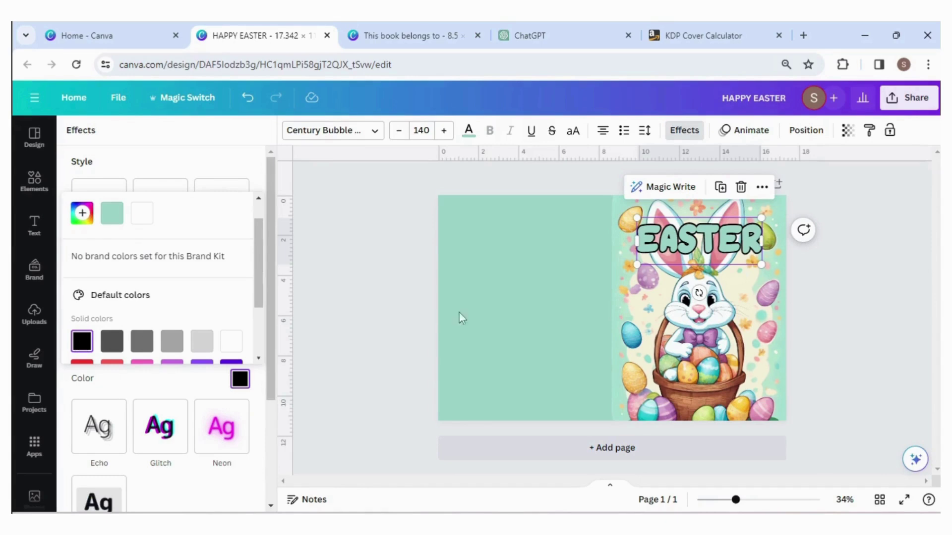
pyautogui.click(427, 132)
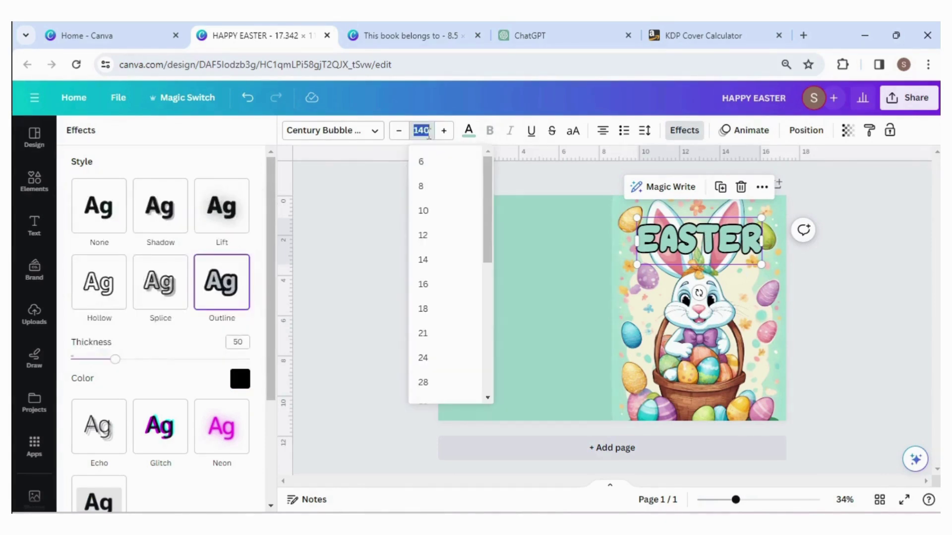
pyautogui.write('150')
pyautogui.press('Return')
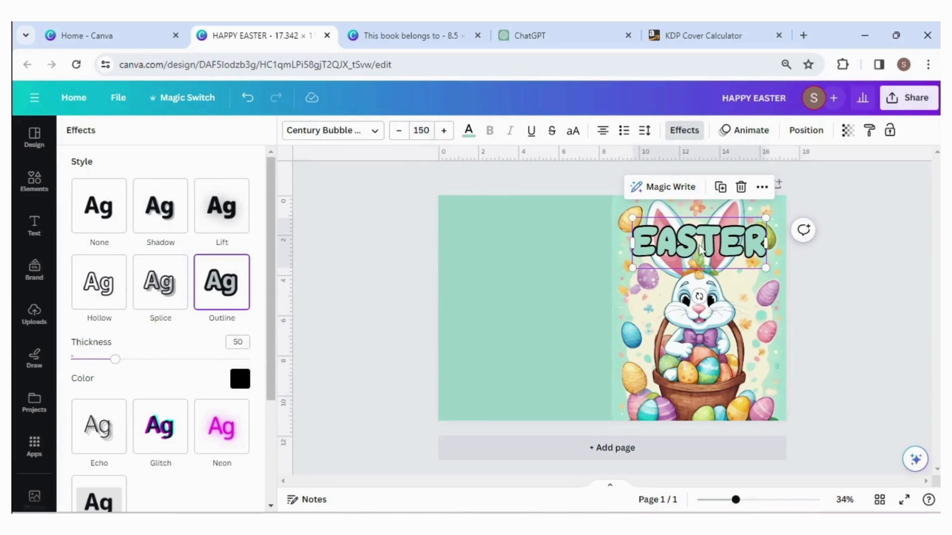
# - Duplicate EASTER below as a white 'COLORING BOOK FOR KIDS' subtitle at size 45
pyautogui.click(720, 187)
pyautogui.moveTo(698, 243); pyautogui.dragTo(688, 285)
pyautogui.doubleClick(756, 302)
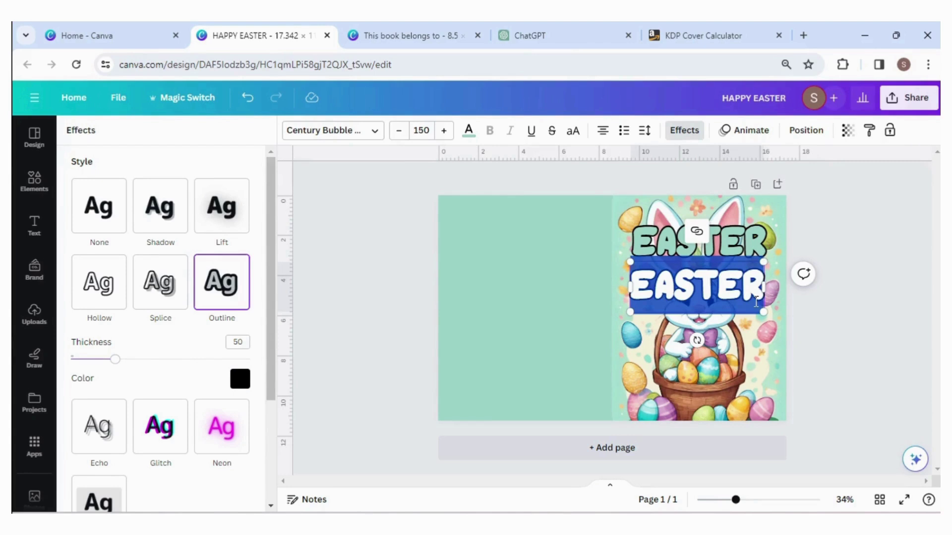
pyautogui.write('COLORING BOO')
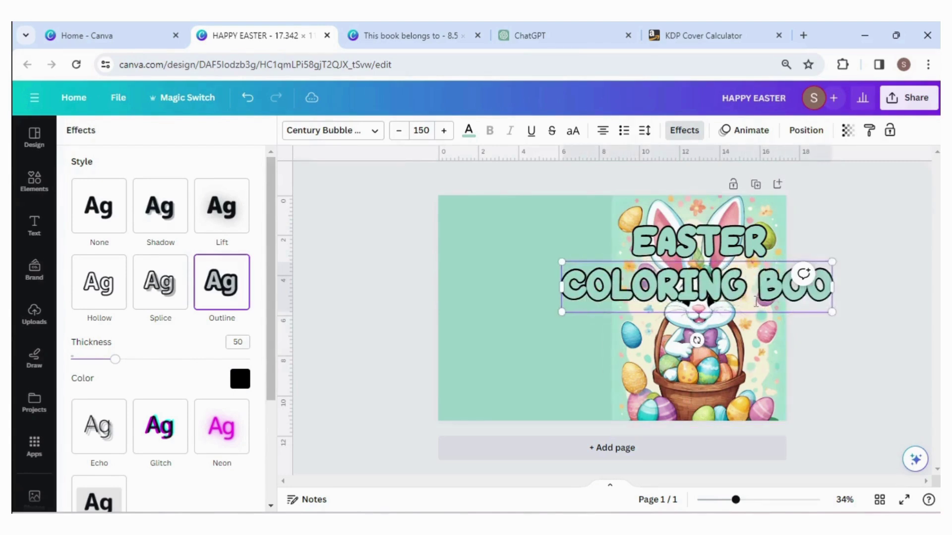
pyautogui.write('K FOR KIDS')
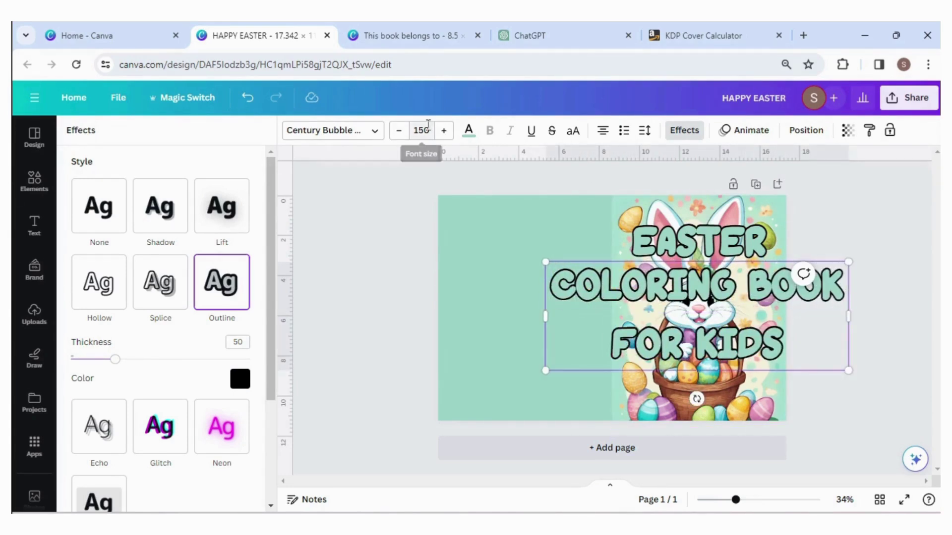
pyautogui.click(428, 128)
pyautogui.write('45')
pyautogui.press('Return')
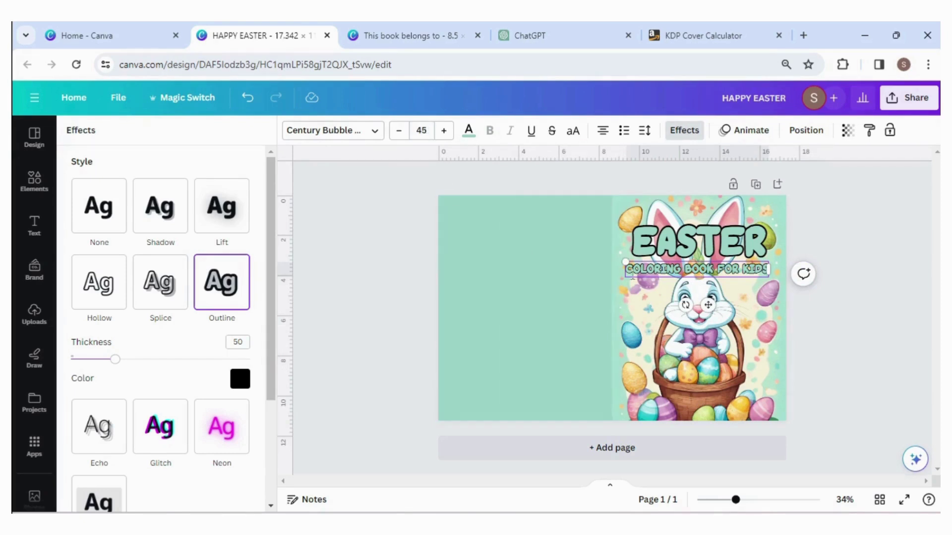
pyautogui.click(468, 131)
pyautogui.click(149, 214)
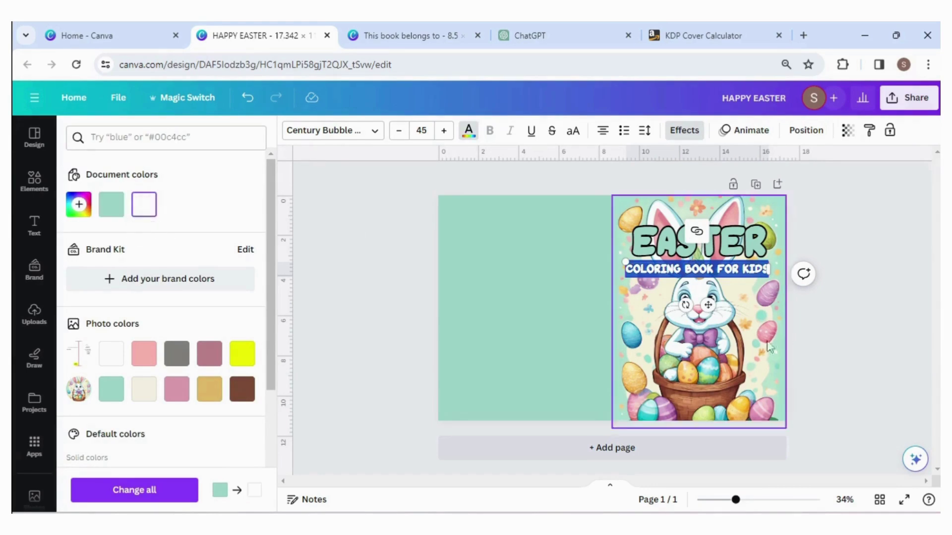
# - Fade the Easter cover image and align the COLORING BOOK FOR KIDS subtitle and EASTER title to the guides
pyautogui.click(856, 315)
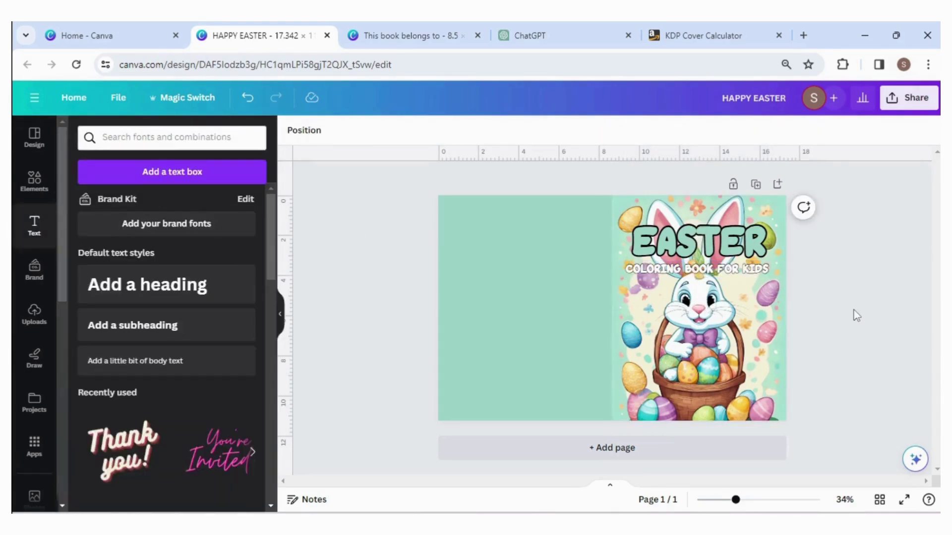
pyautogui.click(753, 355)
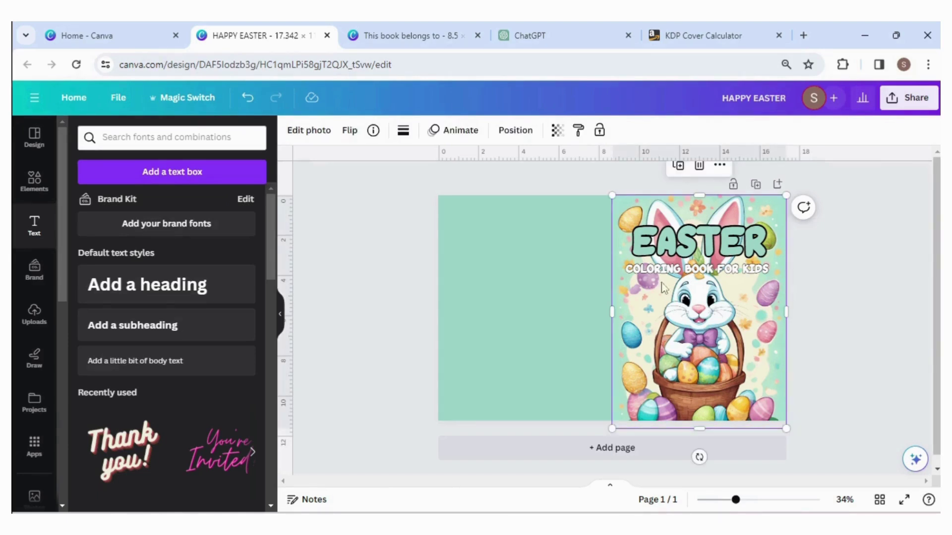
pyautogui.click(555, 132)
pyautogui.moveTo(558, 182); pyautogui.dragTo(442, 179)
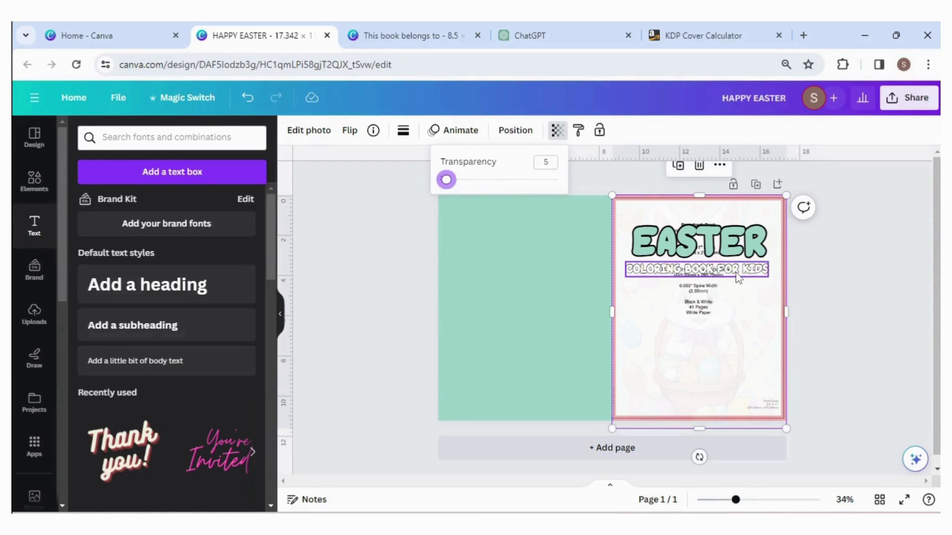
pyautogui.moveTo(701, 274); pyautogui.dragTo(708, 245)
pyautogui.click(709, 250)
pyautogui.click(767, 300)
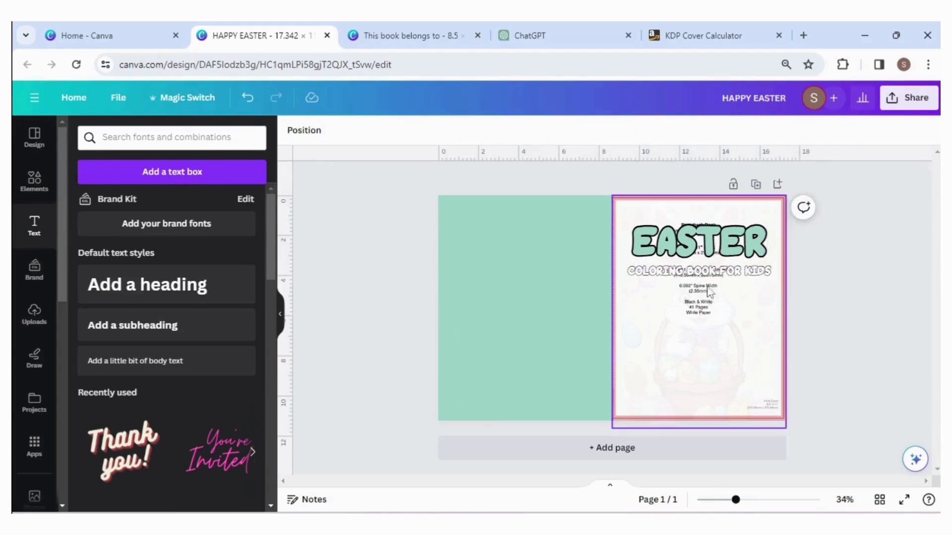
# - Restore the Easter cover image's transparency to 100
pyautogui.click(768, 396)
pyautogui.click(557, 131)
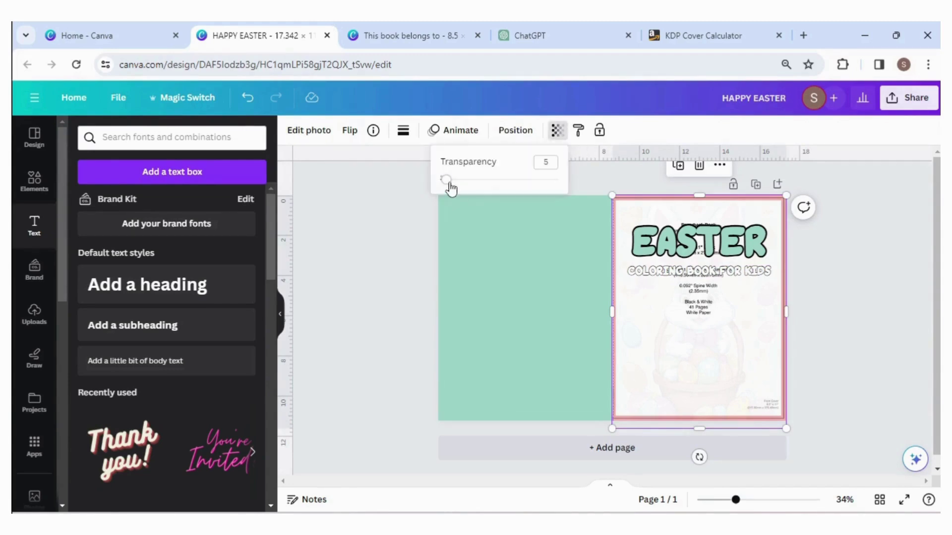
pyautogui.moveTo(450, 188); pyautogui.dragTo(557, 180)
pyautogui.click(843, 365)
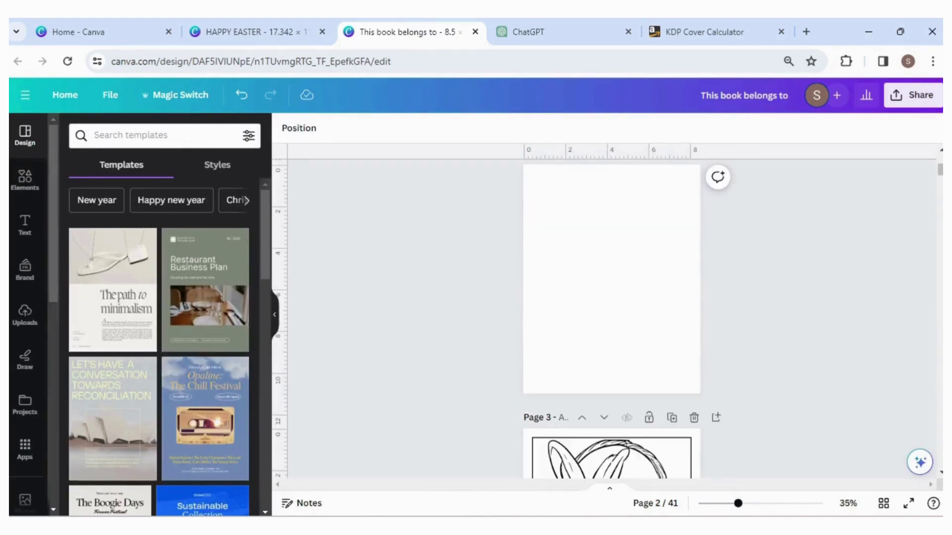
pyautogui.scroll(-4, 611, 317)
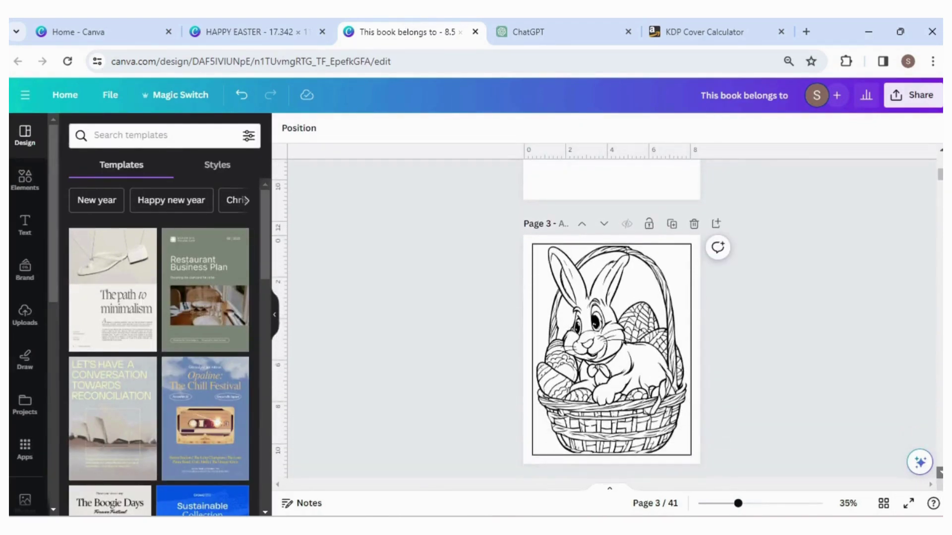
# - On page 3, group the bunny coloring image with its white rectangle using Layers
pyautogui.click(699, 287)
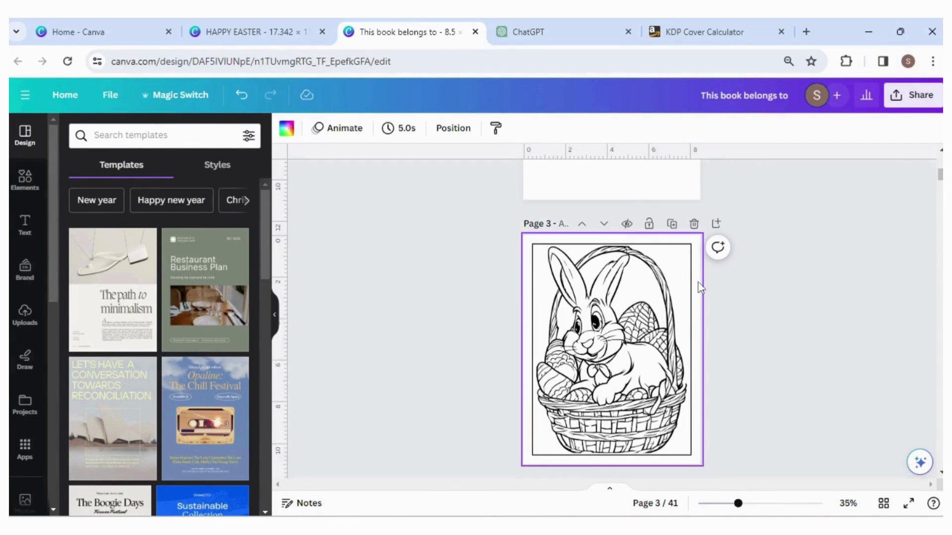
pyautogui.click(452, 130)
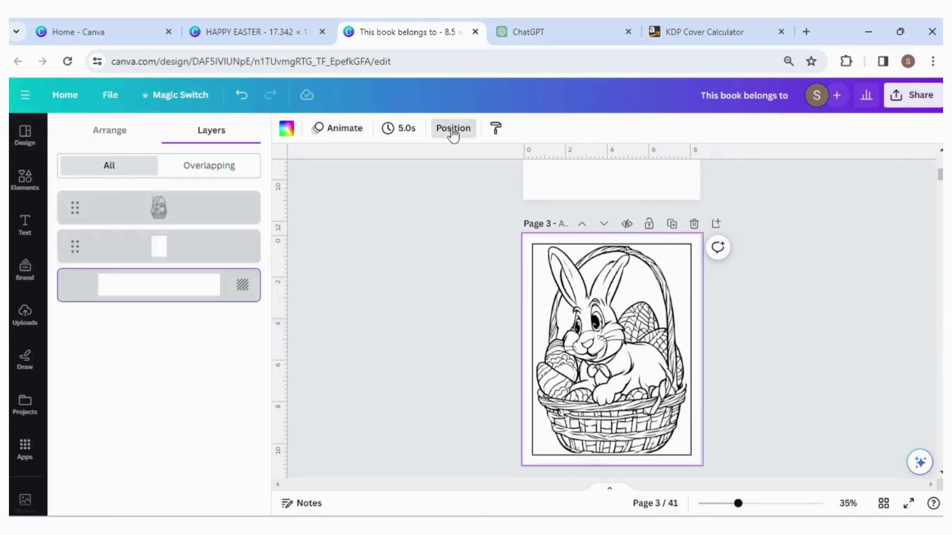
pyautogui.click(225, 216)
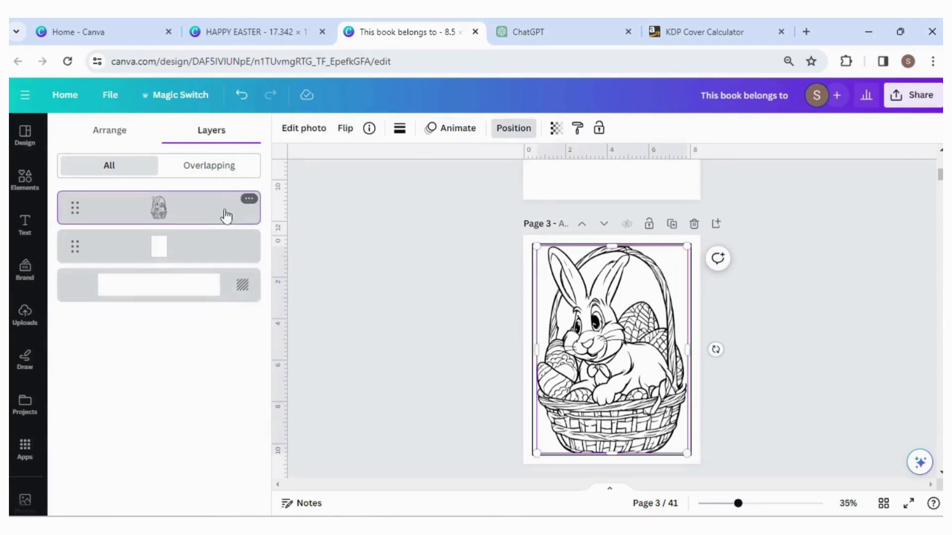
pyautogui.keyDown('shift'); pyautogui.click(210, 255); pyautogui.keyUp('shift')
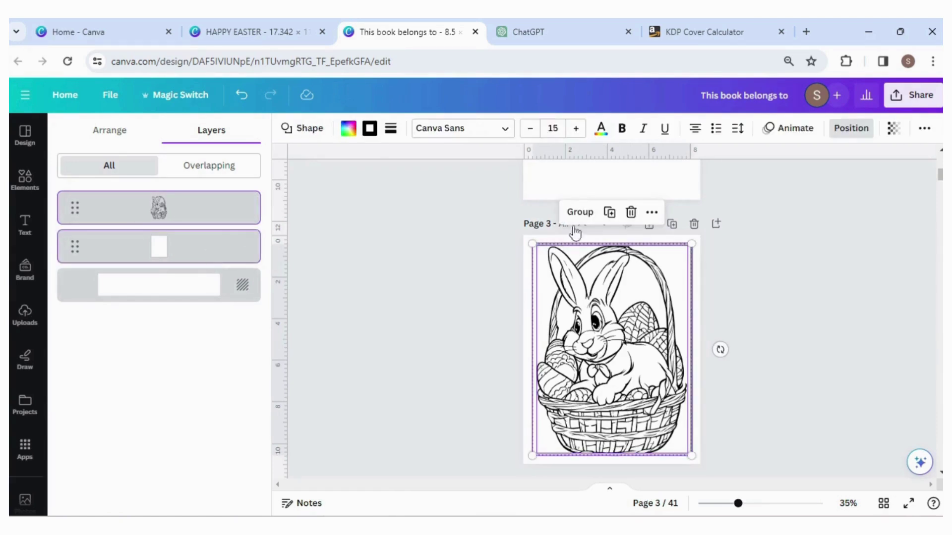
pyautogui.click(578, 213)
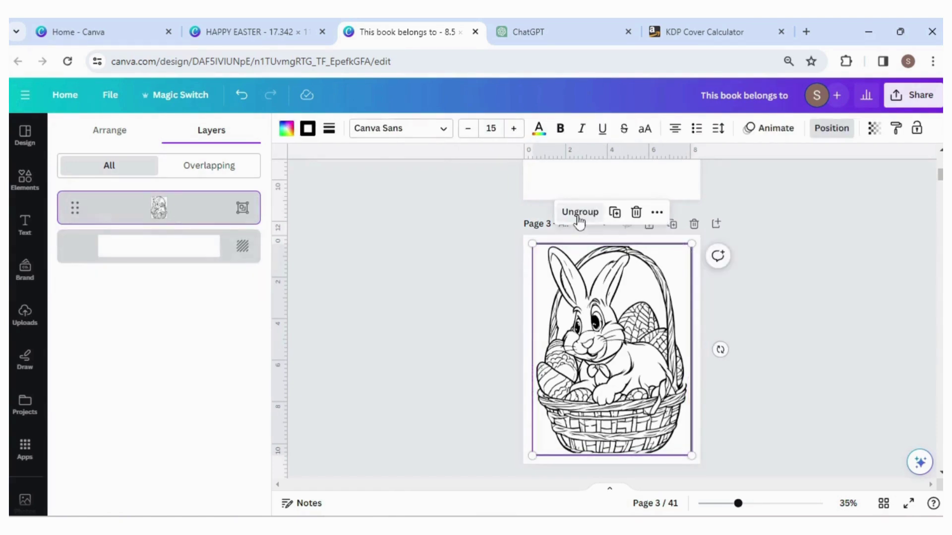
# - Copy the grouped bunny page and return to the HAPPY EASTER cover design
pyautogui.rightClick(584, 273)
pyautogui.click(624, 190)
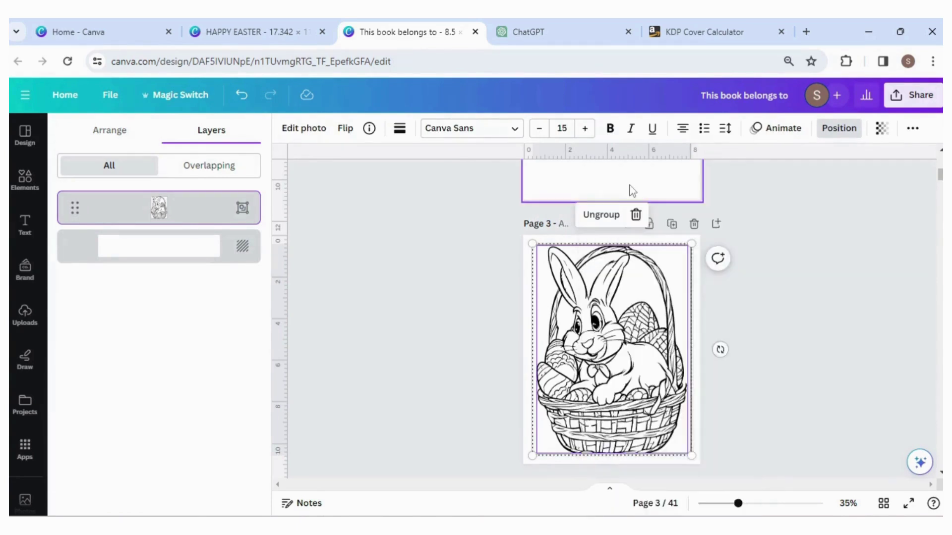
pyautogui.click(257, 32)
# - Paste the bunny coloring page onto the green back cover and shrink it
pyautogui.click(474, 239)
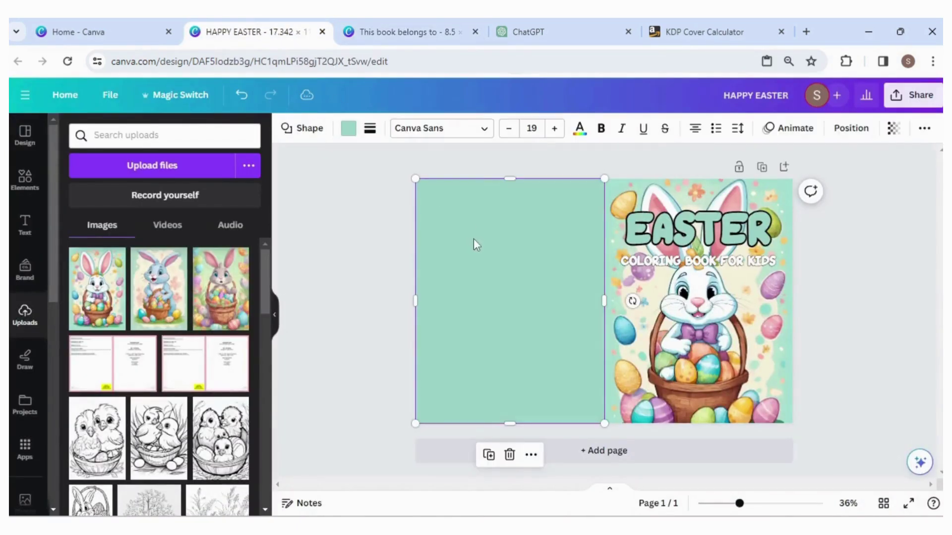
pyautogui.rightClick(474, 239)
pyautogui.click(506, 226)
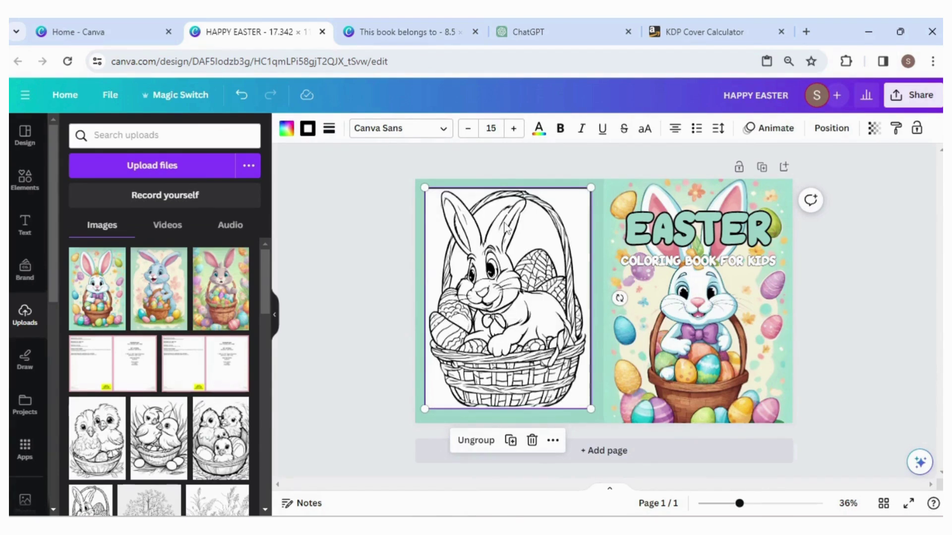
pyautogui.moveTo(591, 188); pyautogui.dragTo(522, 279)
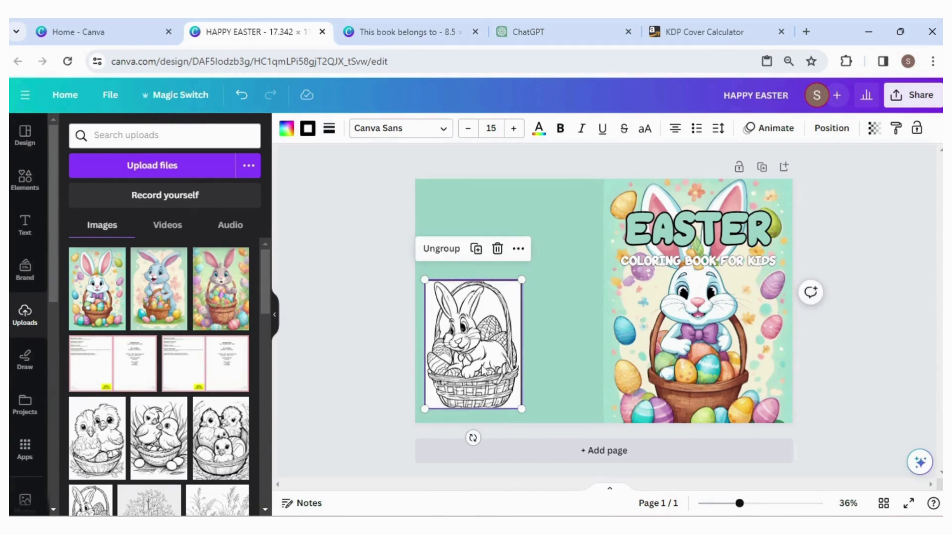
# - Ungroup the original bunny in the interior design and paste the chick coloring page onto the back cover
pyautogui.click(429, 38)
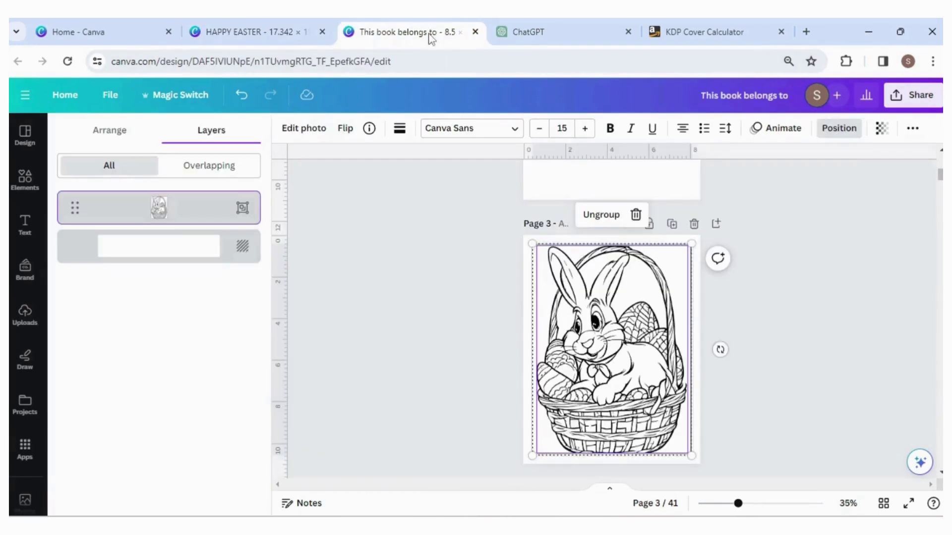
pyautogui.click(602, 218)
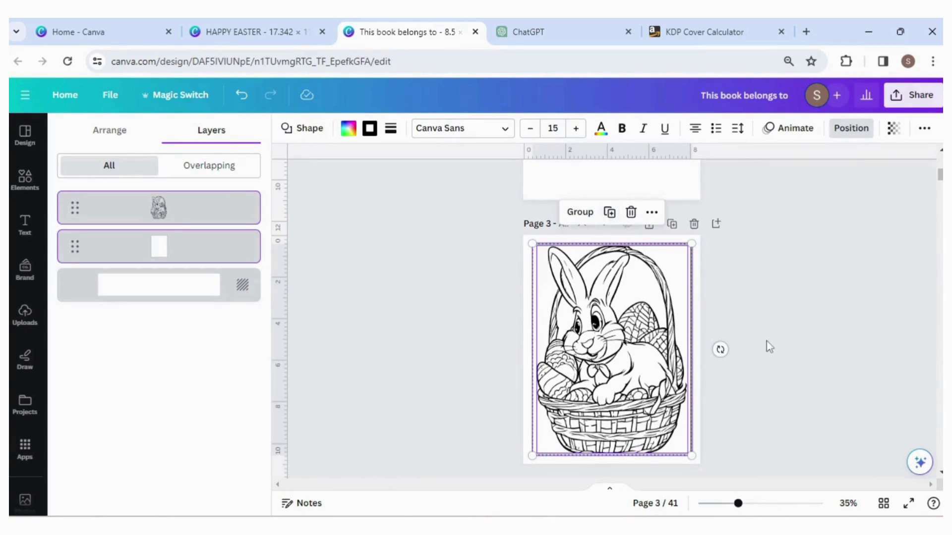
pyautogui.press('Escape')
pyautogui.press('Escape')
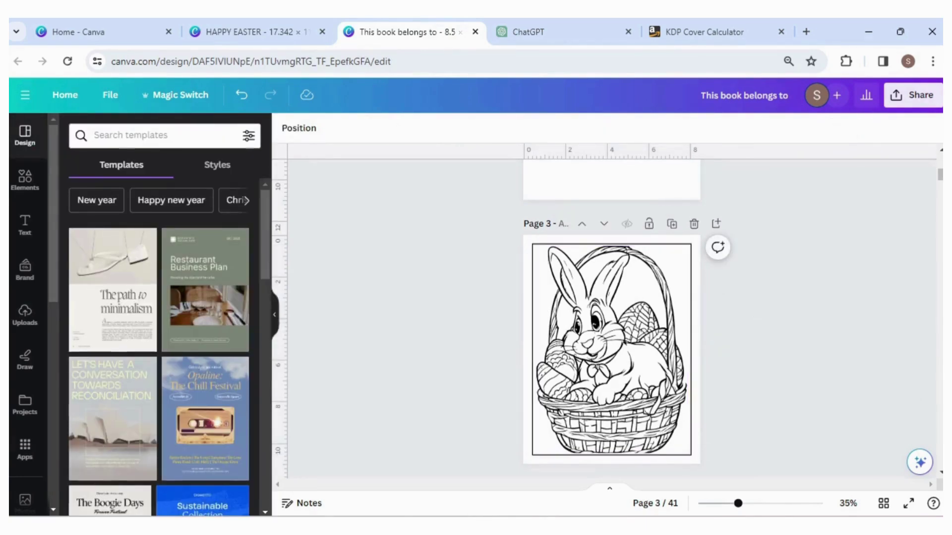
pyautogui.scroll(-2, 611, 347)
pyautogui.hotkey('ctrl', 'shift', 'Tab')
# - Briefly fade the green back cover to check the template, then return it to full opacity
pyautogui.click(570, 378)
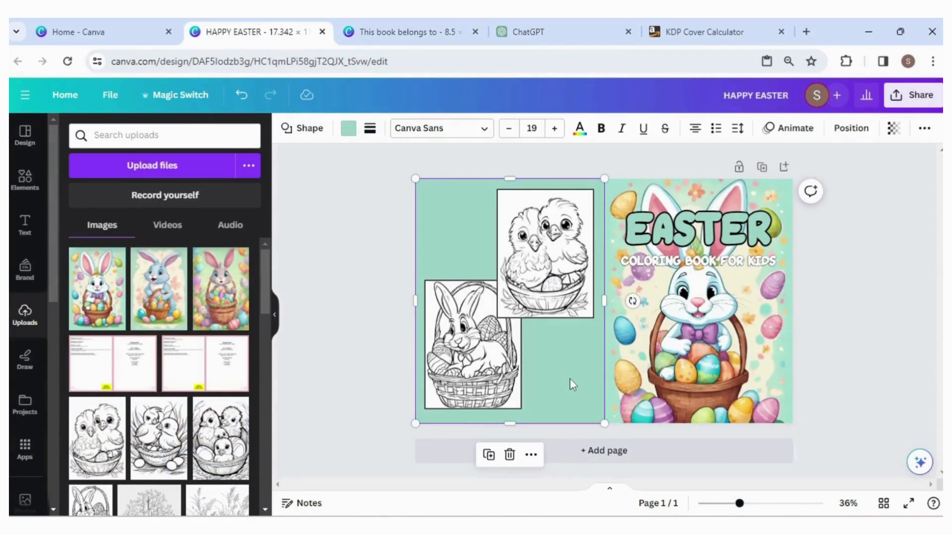
pyautogui.click(893, 128)
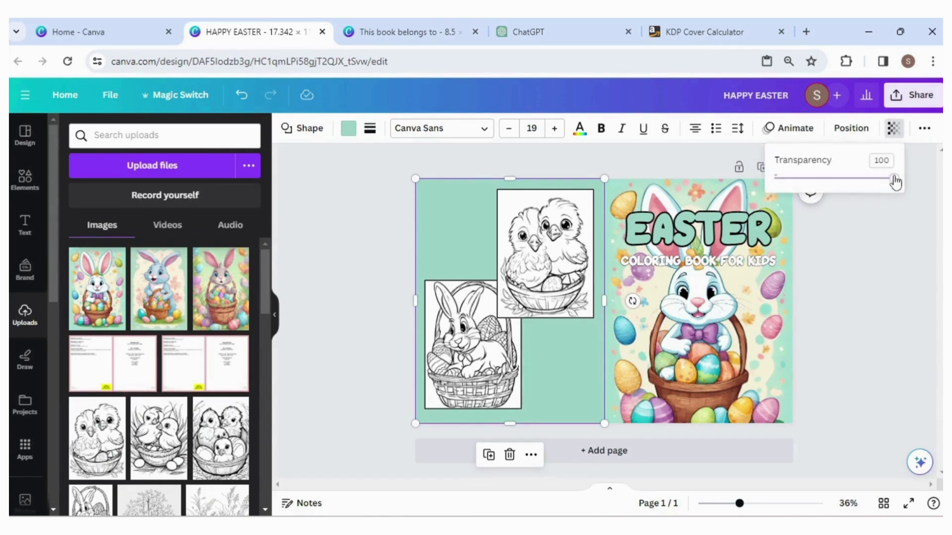
pyautogui.moveTo(894, 178); pyautogui.dragTo(825, 179)
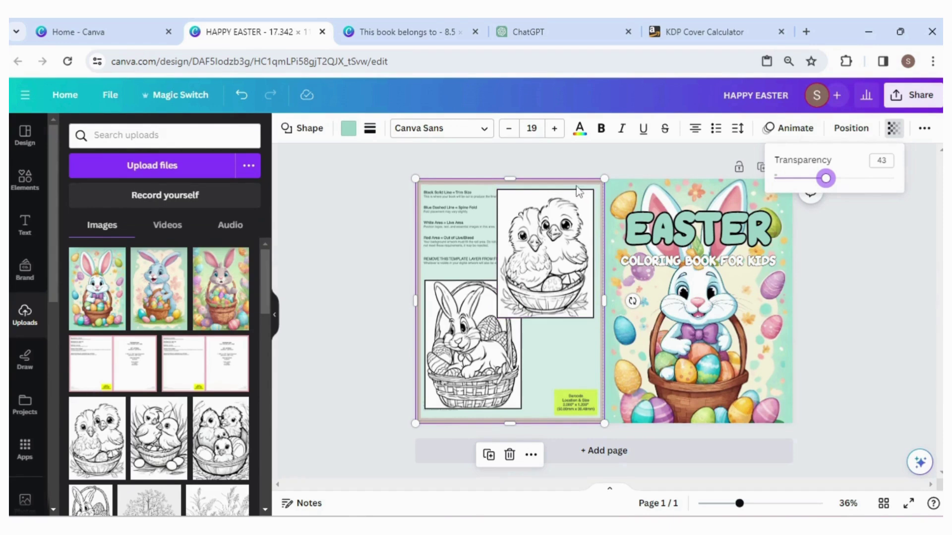
pyautogui.moveTo(826, 179); pyautogui.dragTo(893, 178)
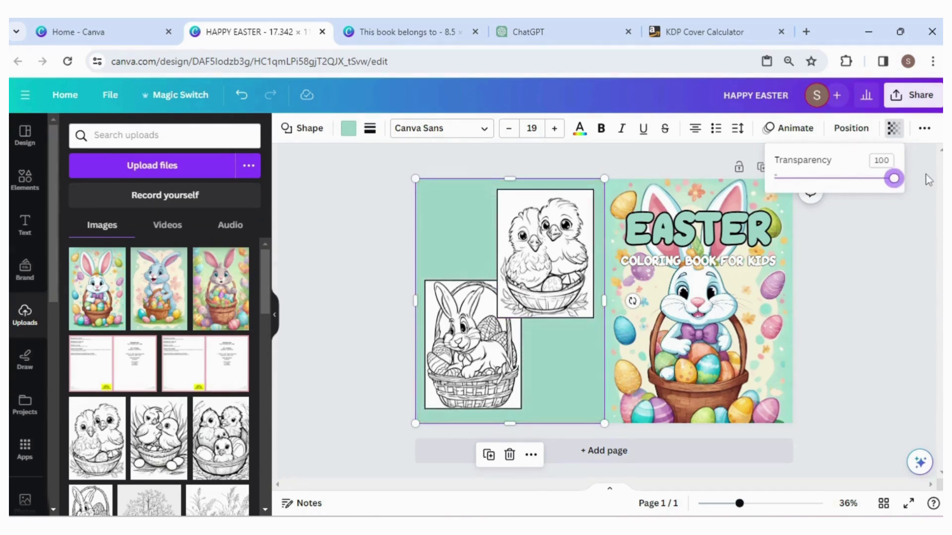
pyautogui.click(864, 338)
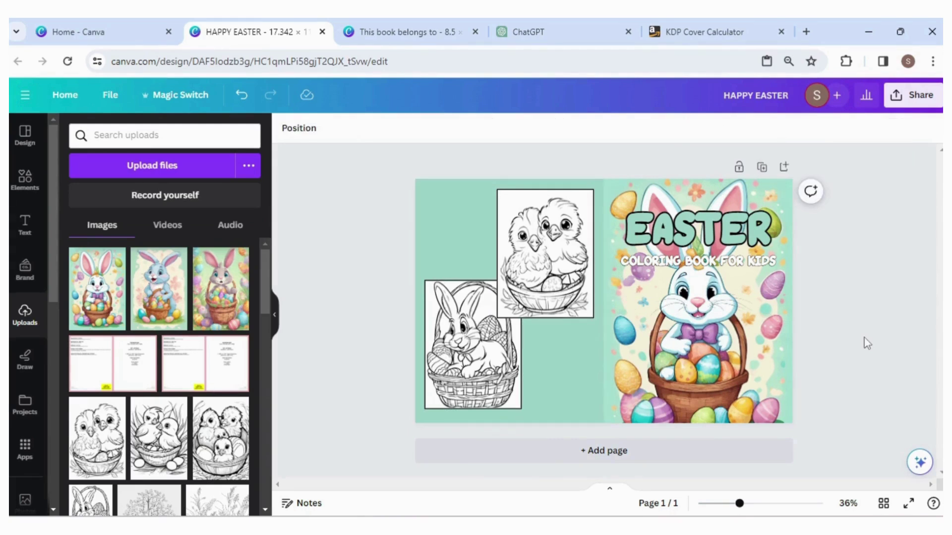
# - Download the HAPPY EASTER cover as a flattened PDF Print with the CMYK colour profile
pyautogui.click(907, 107)
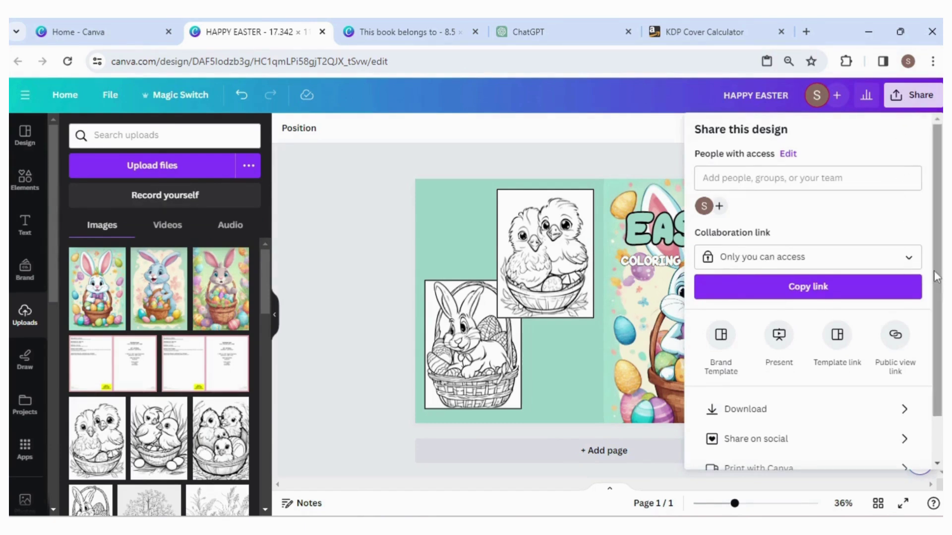
pyautogui.scroll(-2, 936, 276)
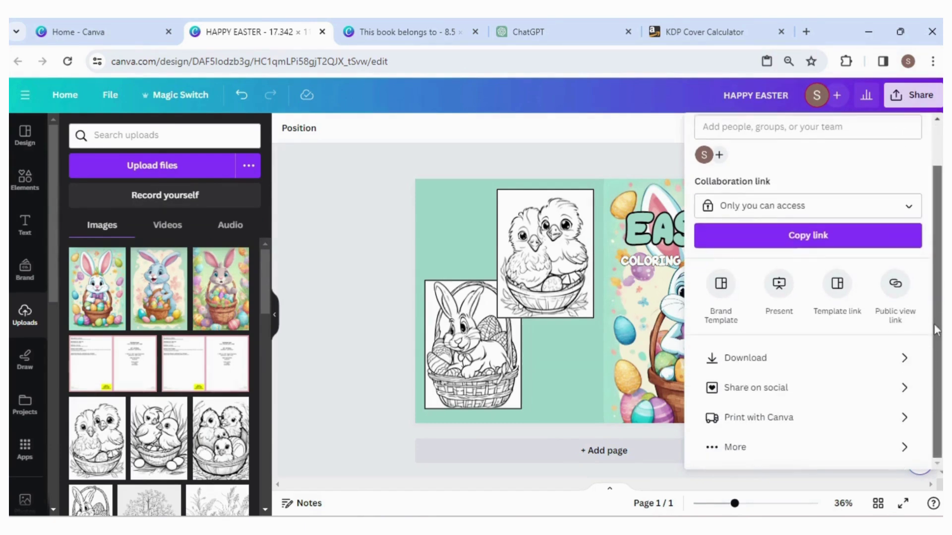
pyautogui.click(907, 358)
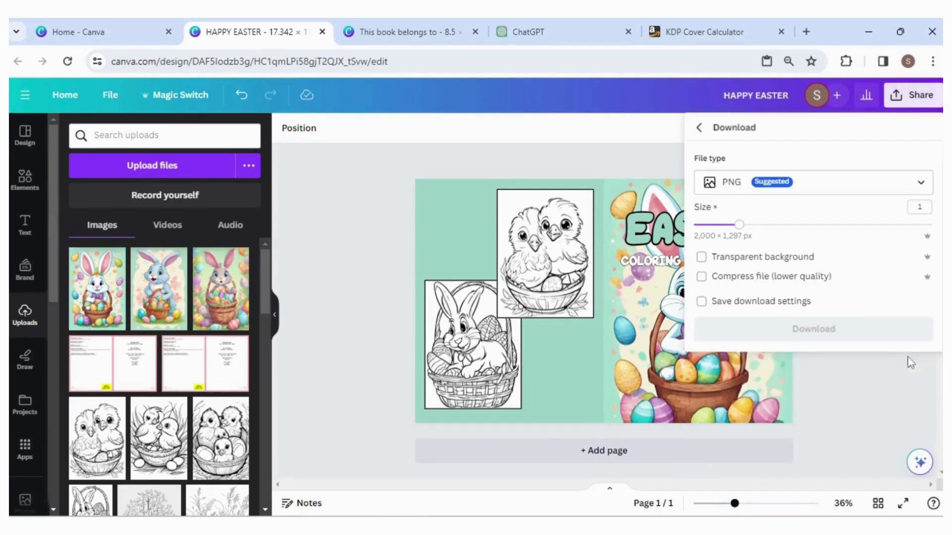
pyautogui.click(921, 185)
pyautogui.click(762, 332)
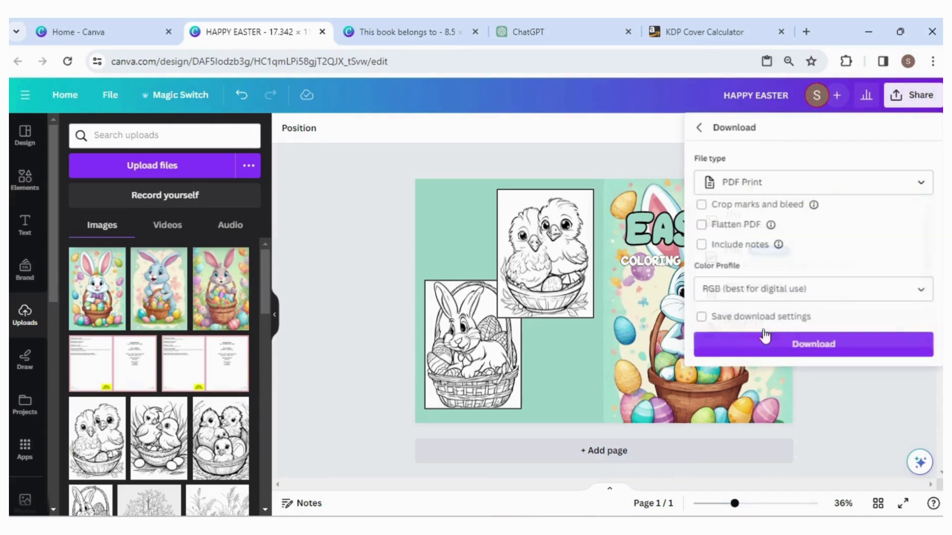
pyautogui.click(702, 226)
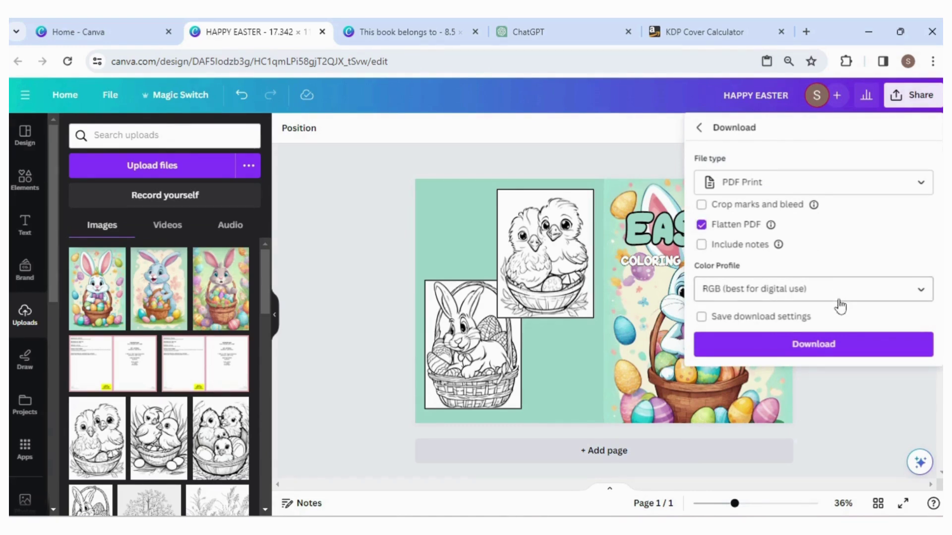
pyautogui.click(919, 293)
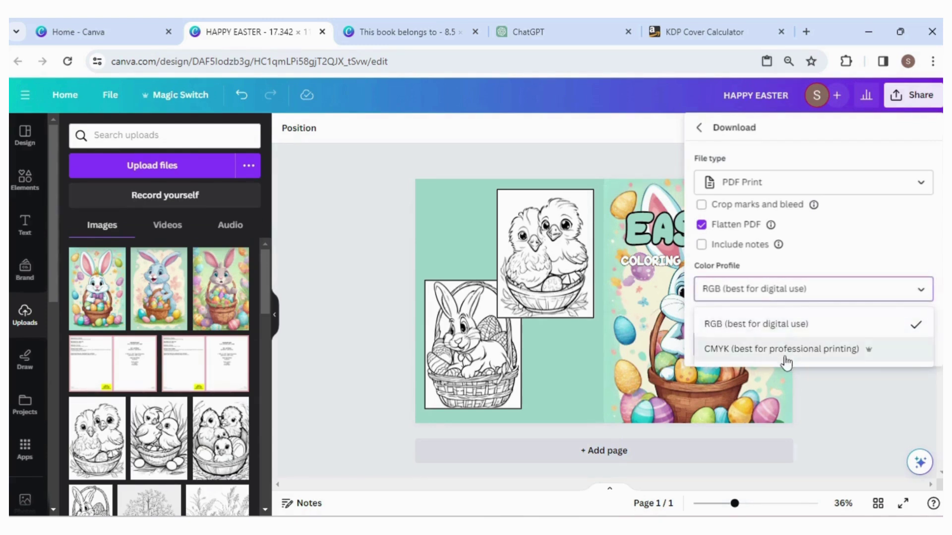
pyautogui.click(847, 356)
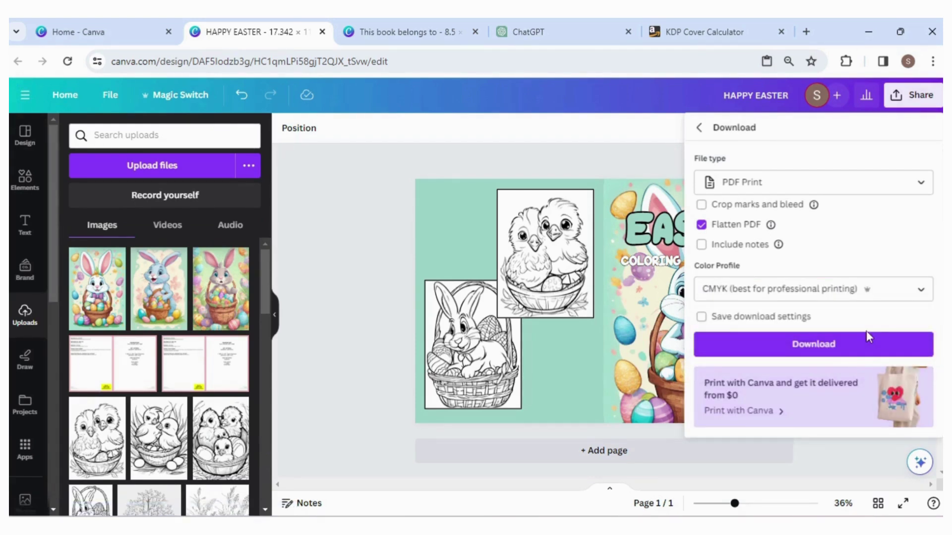
pyautogui.click(835, 346)
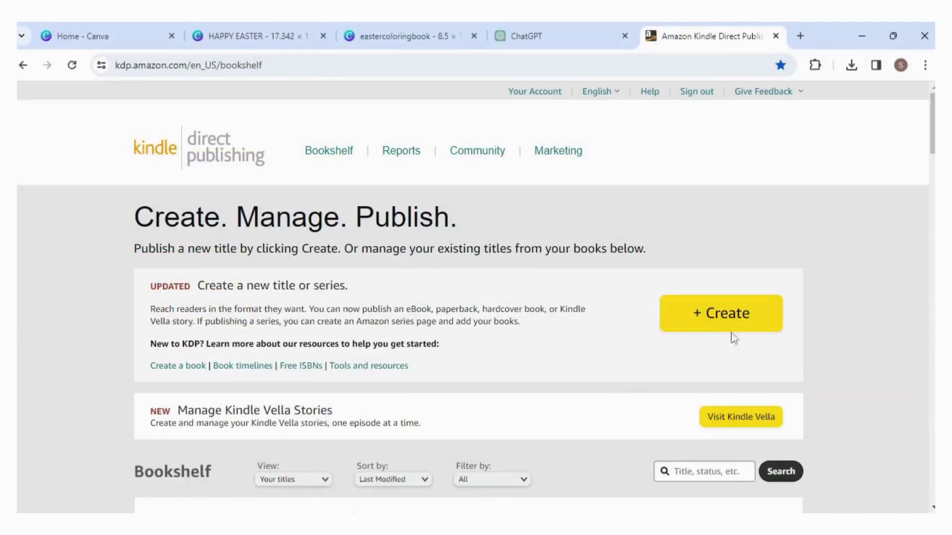
# - Create a new paperback titled 'Easter Coloring Book for Kids', subtitled '20 Festive Coloring Pages'
pyautogui.click(703, 319)
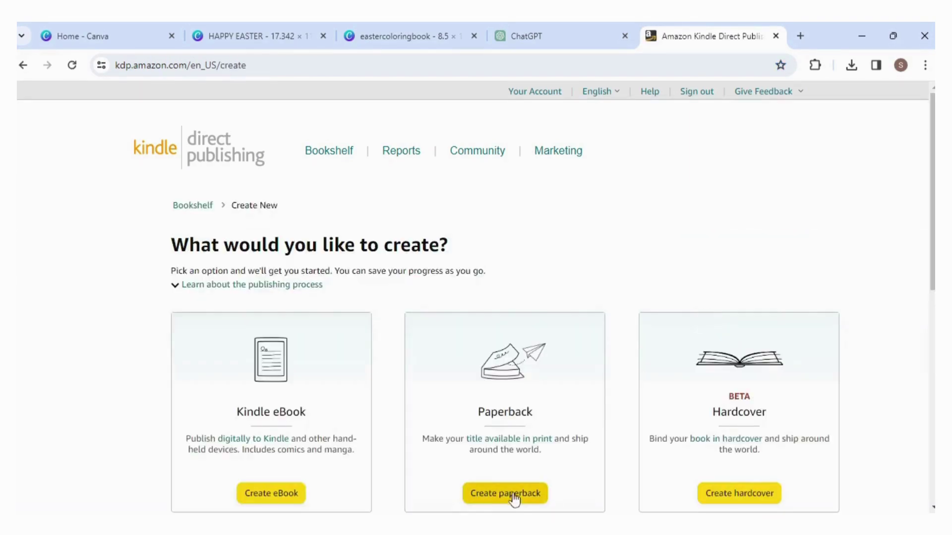
pyautogui.click(508, 496)
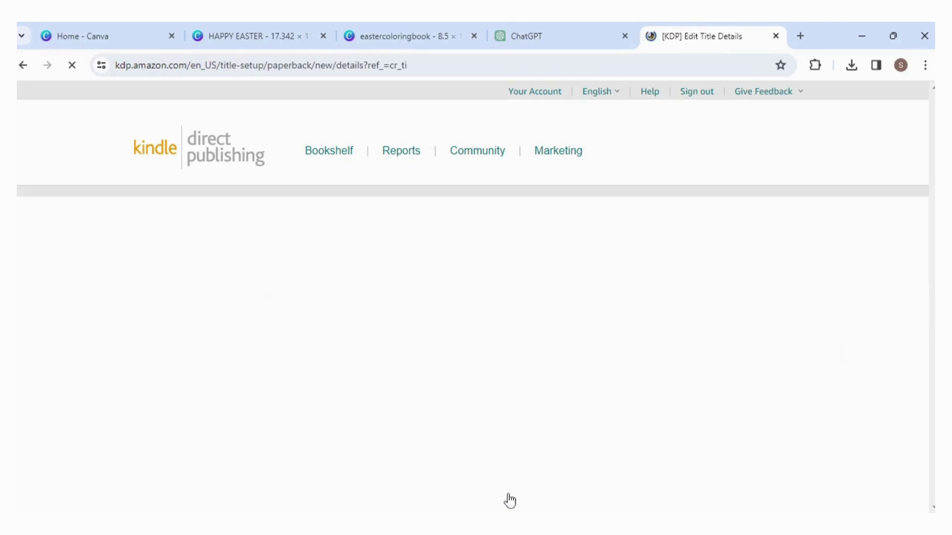
pyautogui.scroll(-5, 553, 468)
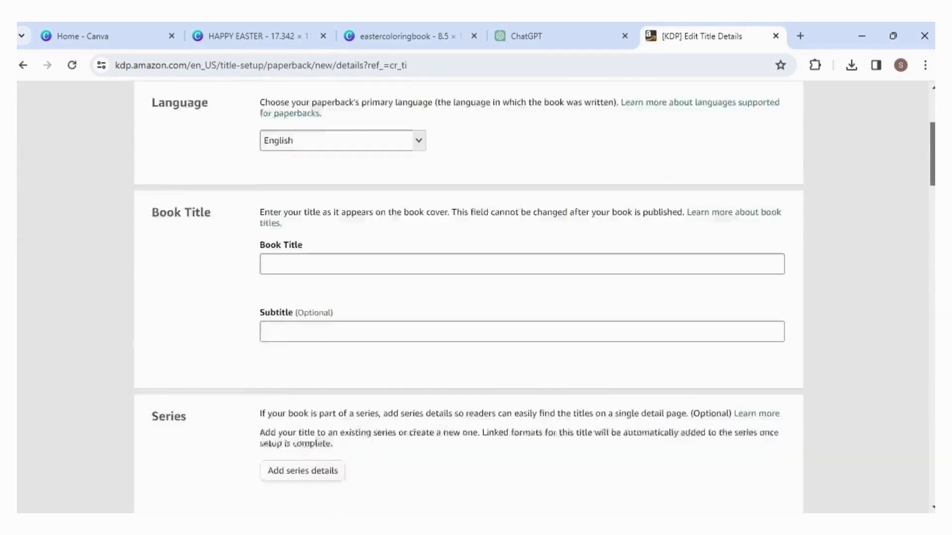
pyautogui.click(651, 227)
pyautogui.write('Easter Co')
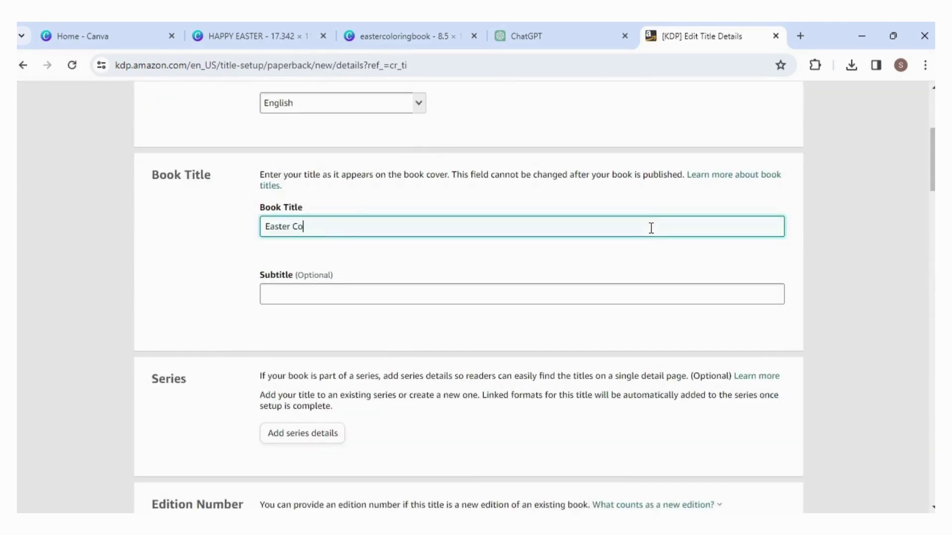
pyautogui.write('loring Book for Kids')
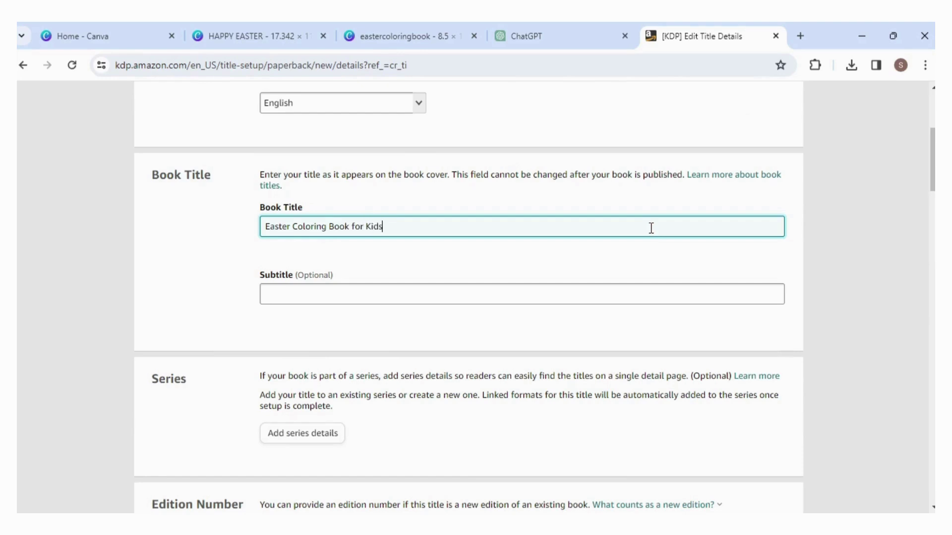
pyautogui.click(527, 301)
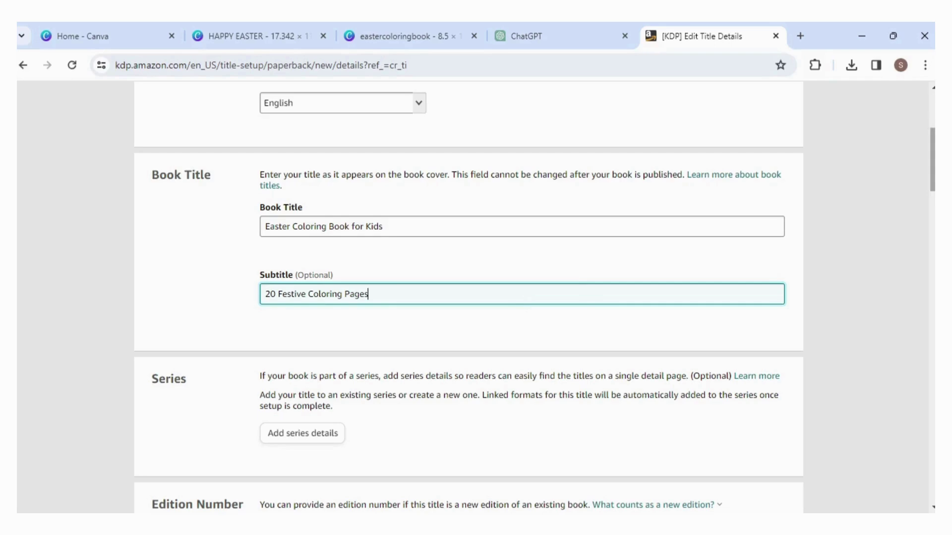
pyautogui.scroll(-9, 527, 301)
# - Enter the author's first and last name and place the cursor in the Description editor
pyautogui.click(455, 229)
pyautogui.write('Al')
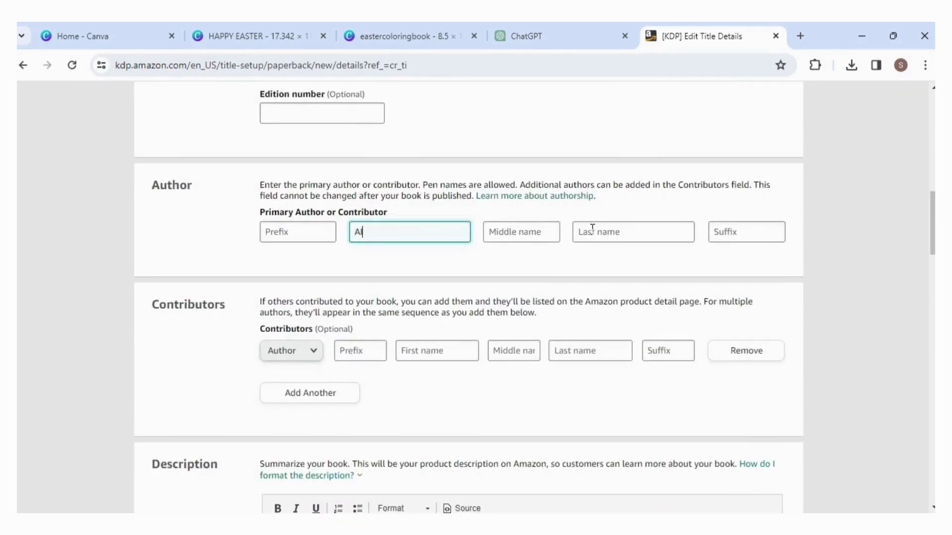
pyautogui.click(592, 231)
pyautogui.write('c')
pyautogui.scroll(-6, 592, 230)
pyautogui.click(535, 257)
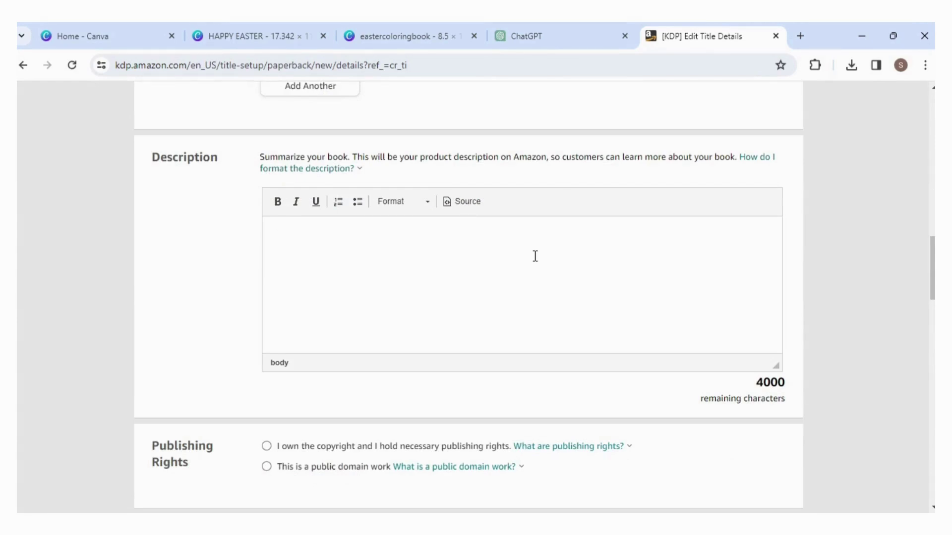
# - Have ChatGPT write a one-paragraph description of the Easter coloring book and copy the reply
pyautogui.click(559, 39)
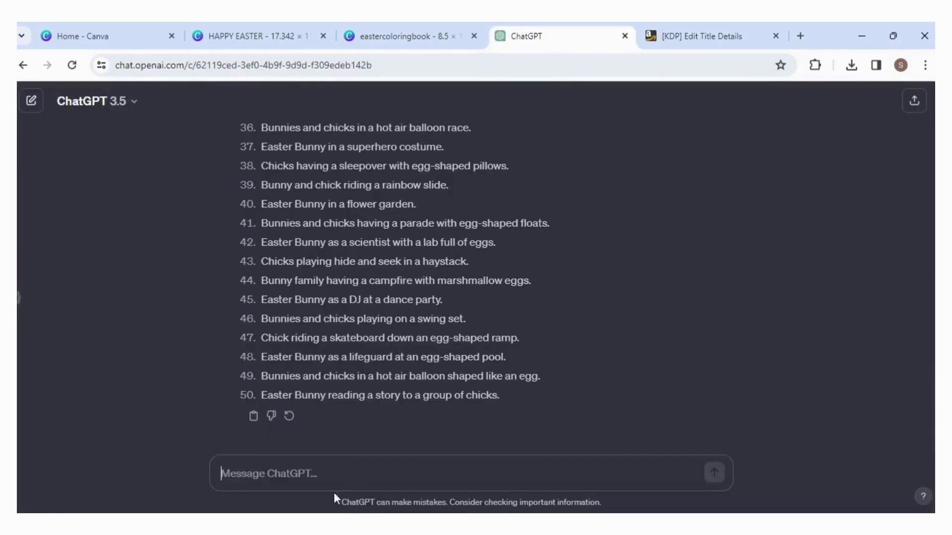
pyautogui.write('write me a 1 paragra')
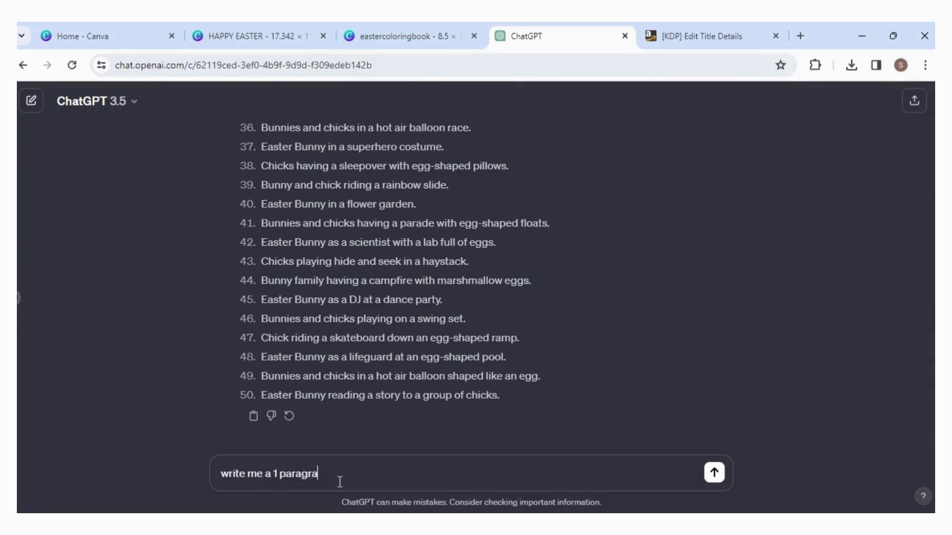
pyautogui.write('ph description for ')
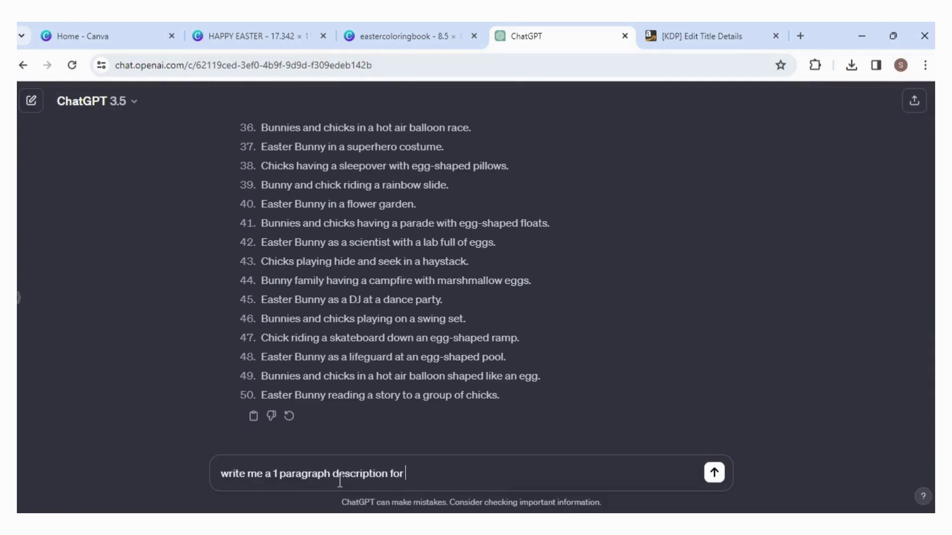
pyautogui.write('the coloring book "easter for kids')
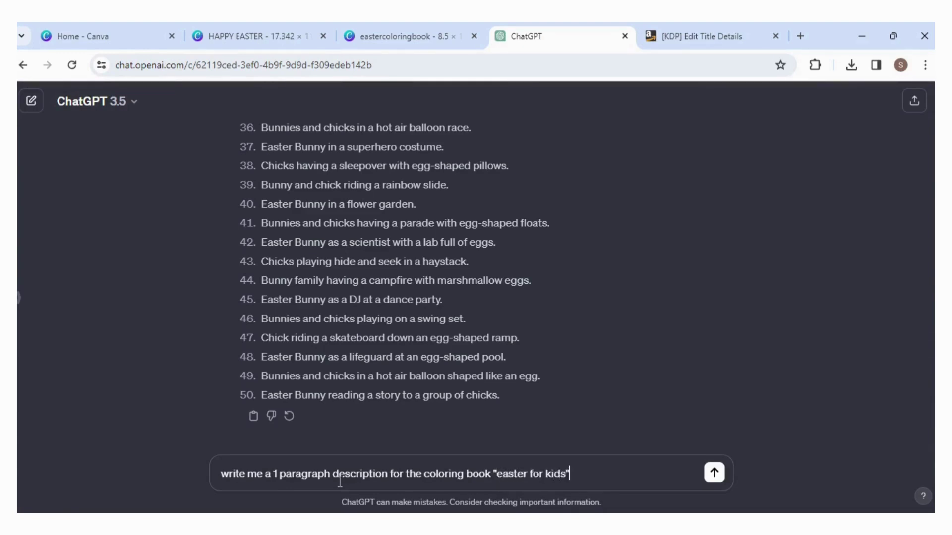
pyautogui.press('Return')
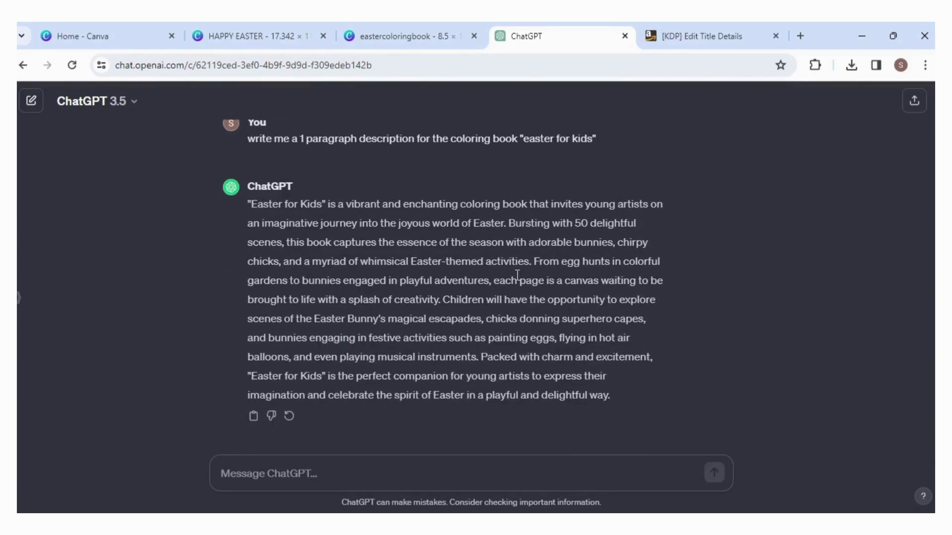
pyautogui.moveTo(617, 406); pyautogui.dragTo(245, 216)
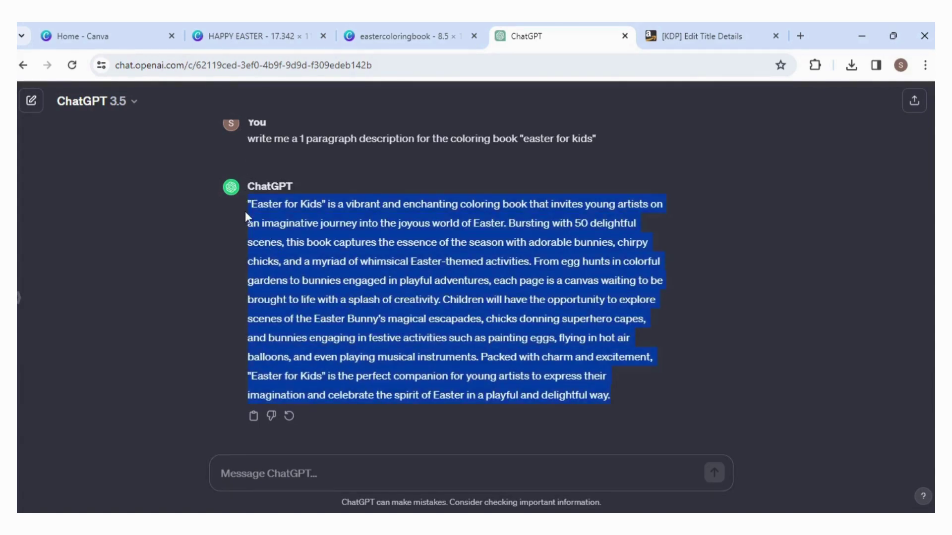
pyautogui.rightClick(327, 244)
pyautogui.click(355, 257)
# - Paste the ChatGPT paragraph into the KDP description, opening with 'This coloring book' and changing 50 scenes to 20
pyautogui.click(688, 37)
pyautogui.rightClick(379, 264)
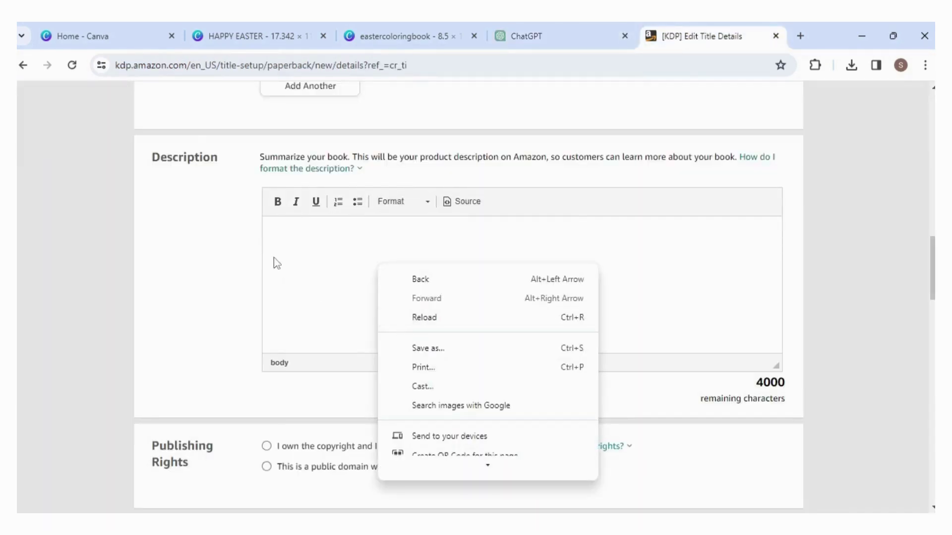
pyautogui.click(277, 239)
pyautogui.rightClick(278, 238)
pyautogui.click(301, 370)
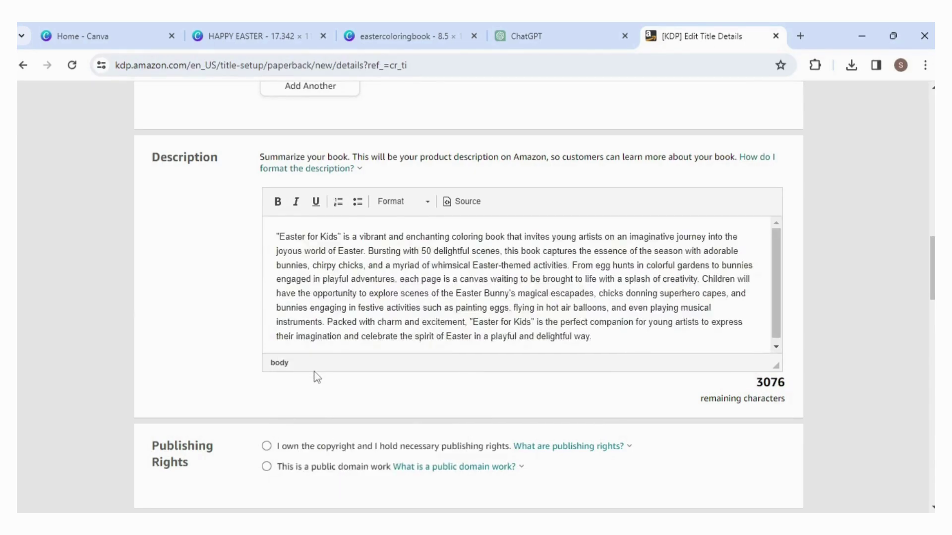
pyautogui.press('BackSpace')
pyautogui.press('BackSpace')
pyautogui.press('BackSpace')
pyautogui.press('BackSpace')
pyautogui.press('BackSpace')
pyautogui.press('BackSpace')
pyautogui.press('BackSpace')
pyautogui.press('BackSpace')
pyautogui.press('BackSpace')
pyautogui.press('BackSpace')
pyautogui.press('BackSpace')
pyautogui.press('BackSpace')
pyautogui.press('BackSpace')
pyautogui.press('BackSpace')
pyautogui.press('BackSpace')
pyautogui.press('BackSpace')
pyautogui.press('BackSpace')
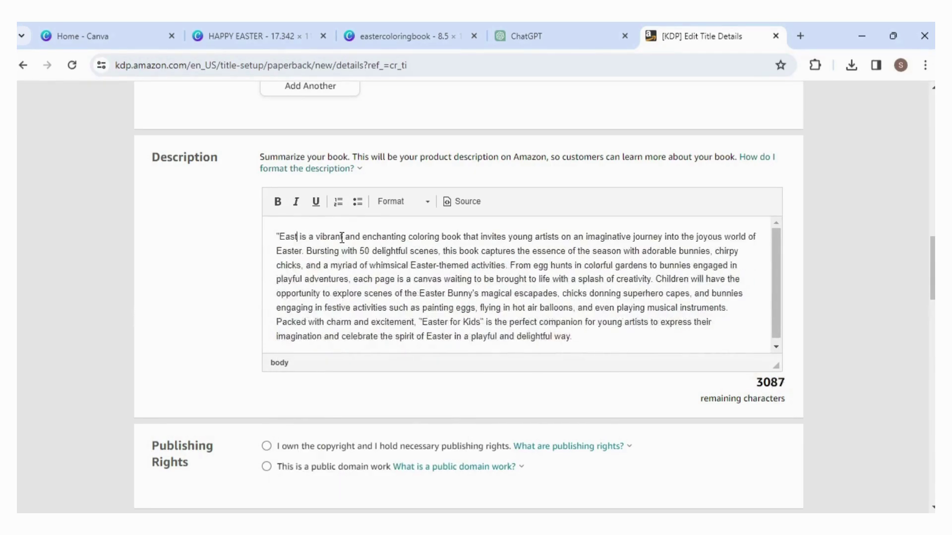
pyautogui.write('This coloring book')
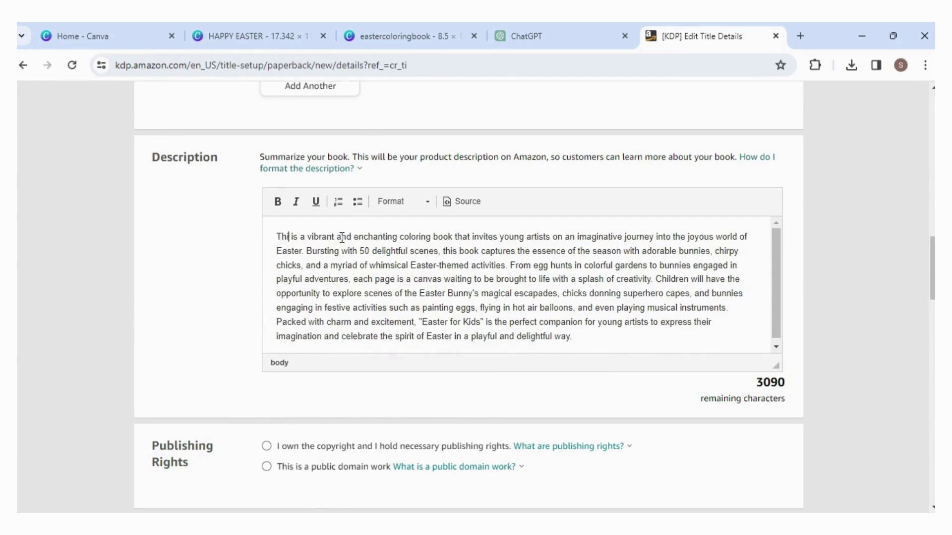
pyautogui.click(426, 251)
pyautogui.press('BackSpace')
pyautogui.write('2')
# - Select 'I own the copyright' and mark the book as not sexually explicit
pyautogui.scroll(-5, 303, 229)
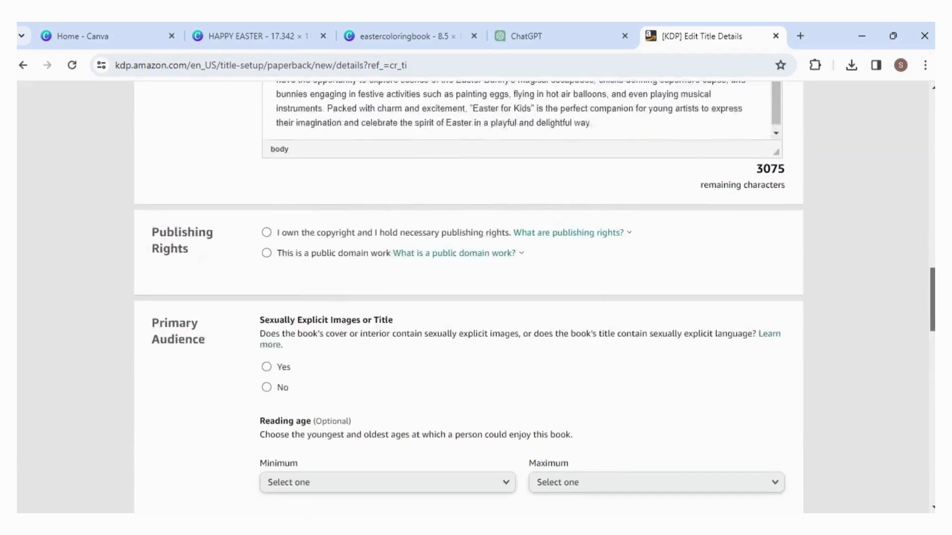
pyautogui.click(266, 200)
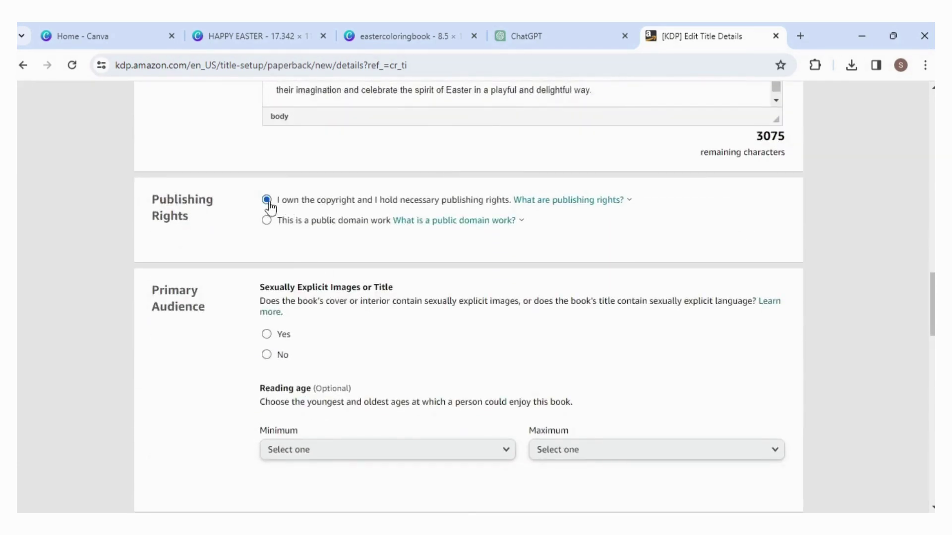
pyautogui.click(266, 355)
pyautogui.moveTo(931, 281); pyautogui.dragTo(931, 319)
pyautogui.scroll(-4, 724, 350)
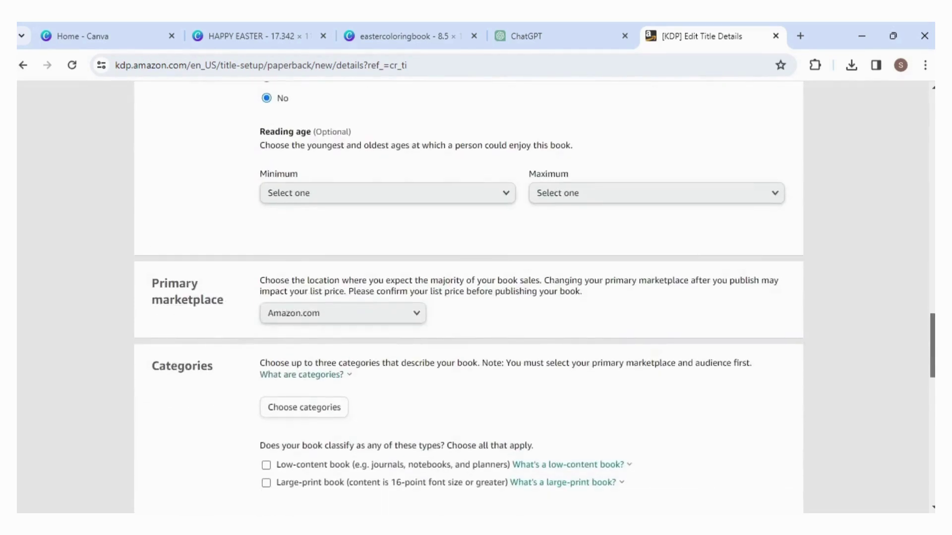
# - In the category chooser, pick Children's Books › Activities, Crafts & Games
pyautogui.click(318, 255)
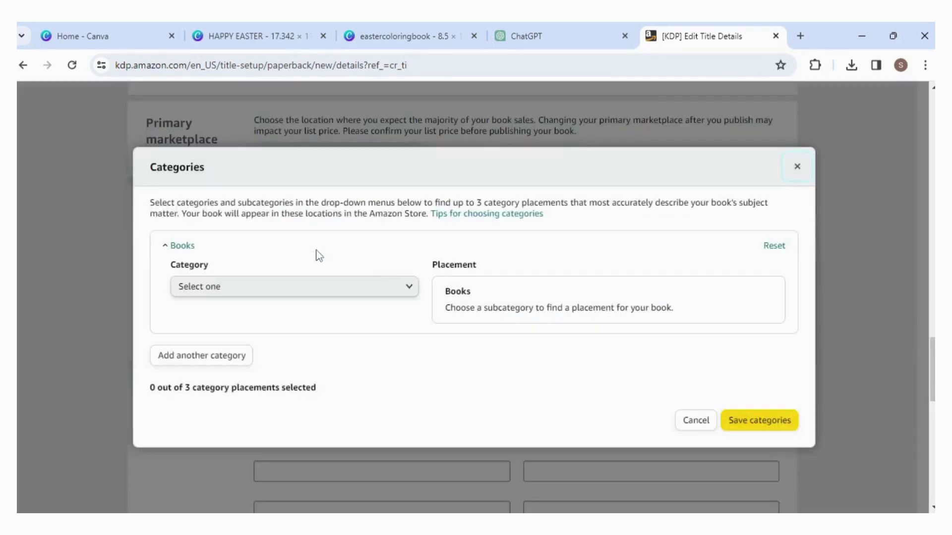
pyautogui.click(404, 291)
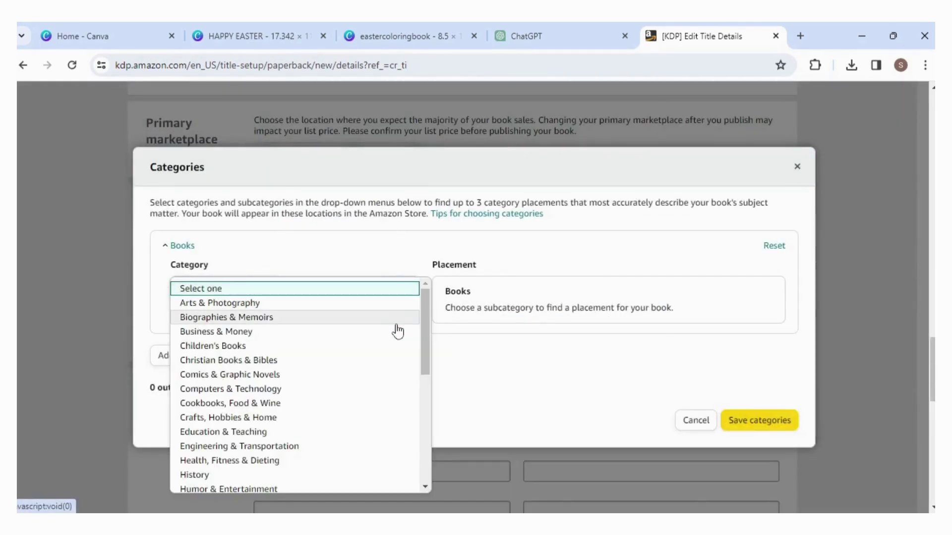
pyautogui.click(374, 347)
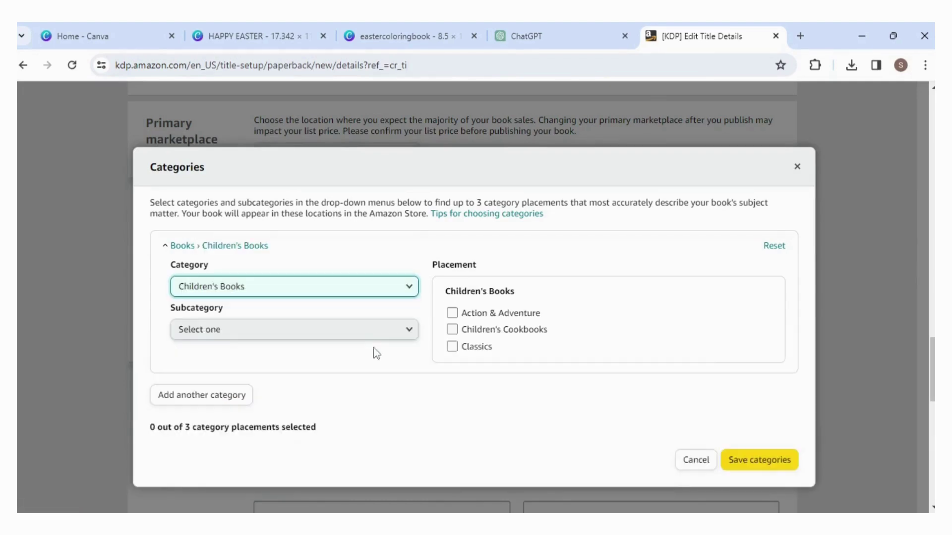
pyautogui.click(418, 331)
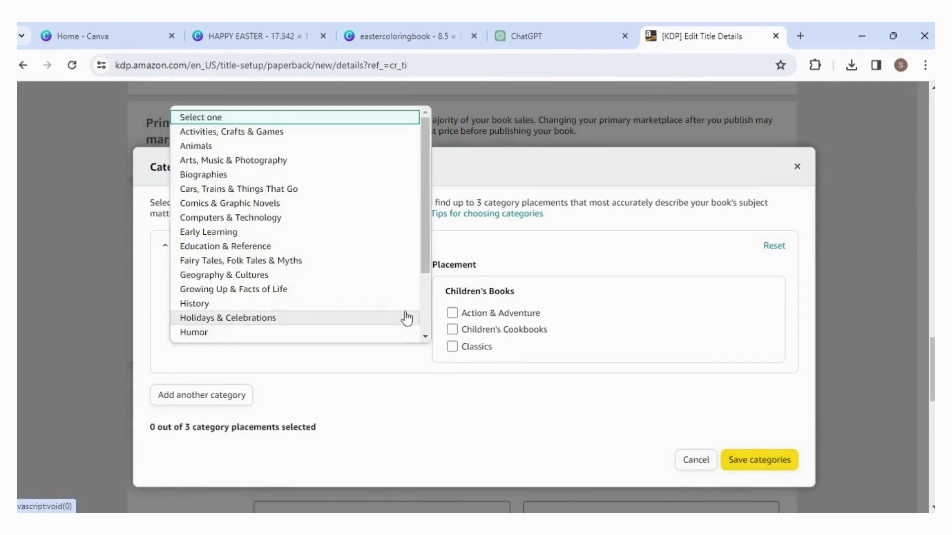
pyautogui.scroll(-2, 427, 232)
pyautogui.scroll(2, 429, 189)
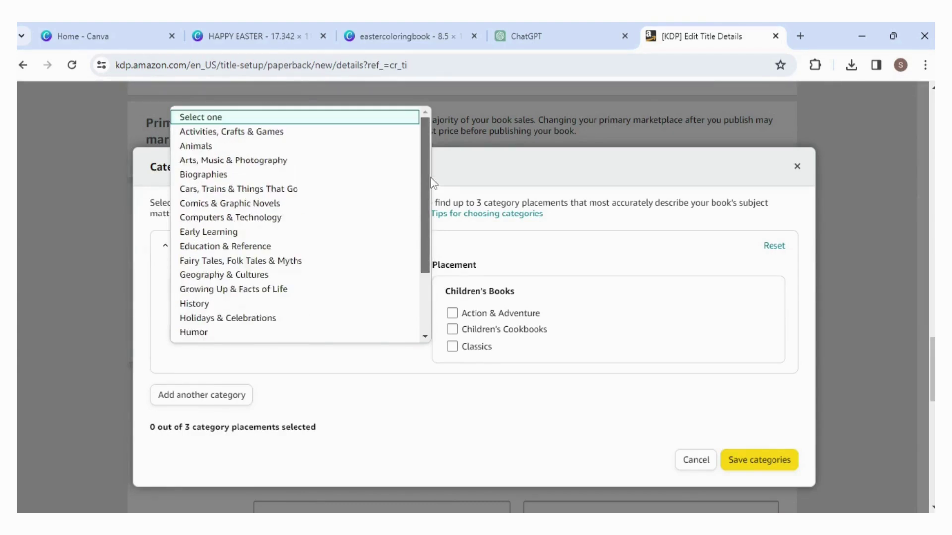
pyautogui.click(308, 132)
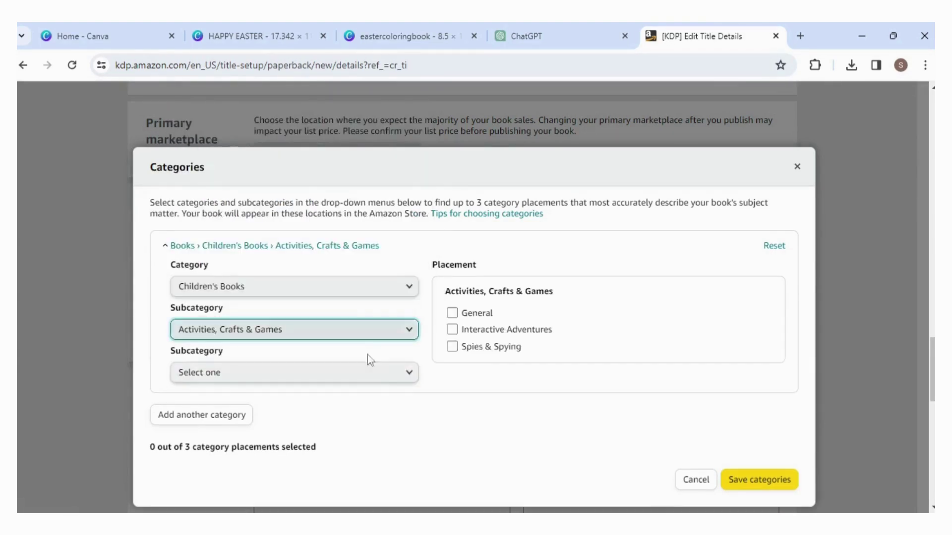
# - Narrow it to Activity Books › Coloring Books, tick Fiction, and save the categories
pyautogui.click(399, 377)
pyautogui.click(398, 389)
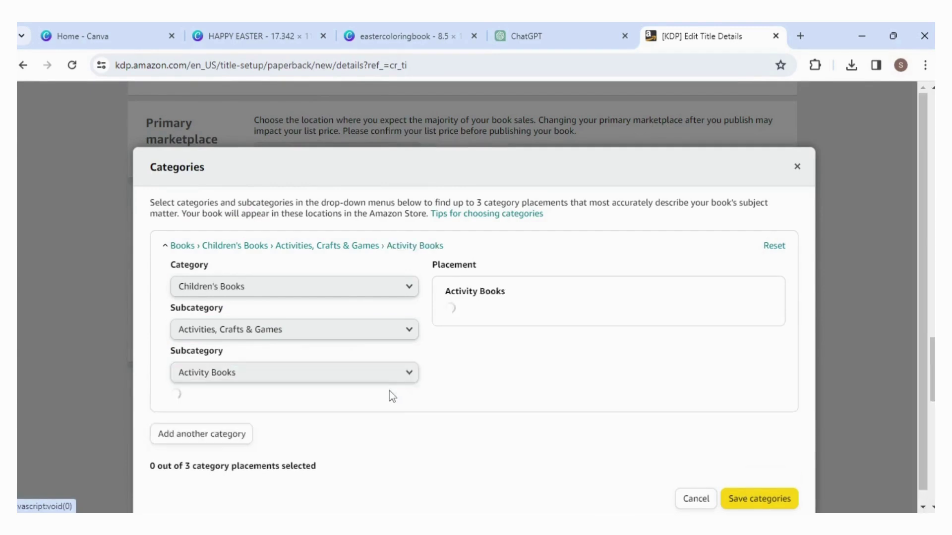
pyautogui.click(411, 419)
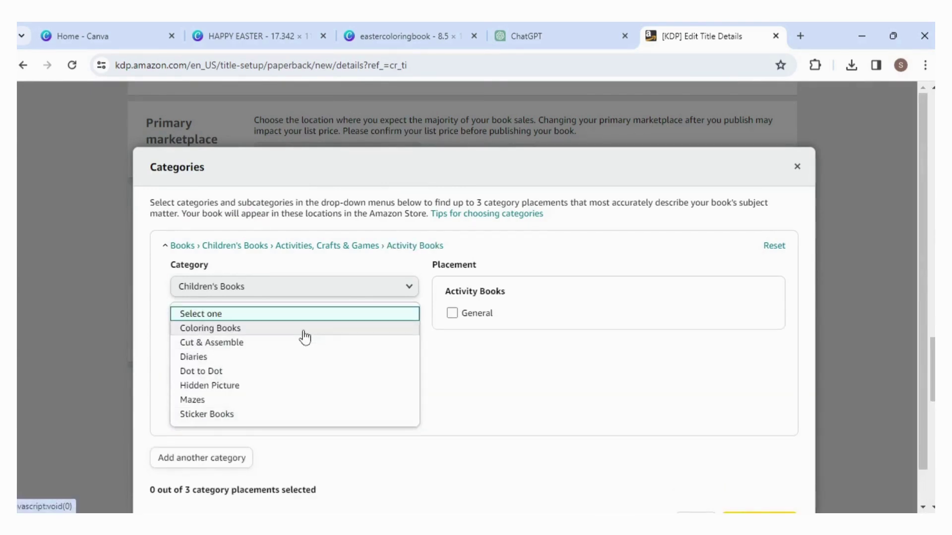
pyautogui.click(308, 330)
pyautogui.click(452, 312)
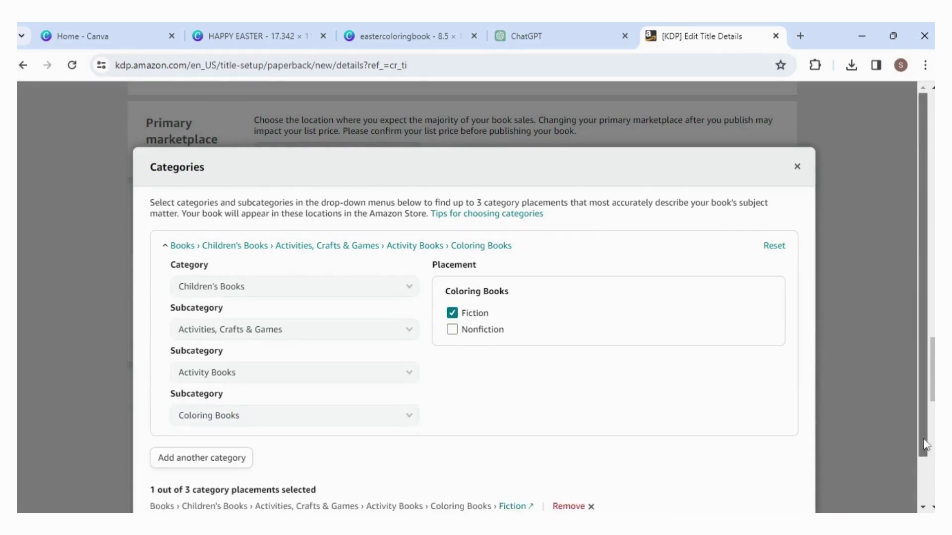
pyautogui.scroll(-2, 768, 471)
pyautogui.click(778, 488)
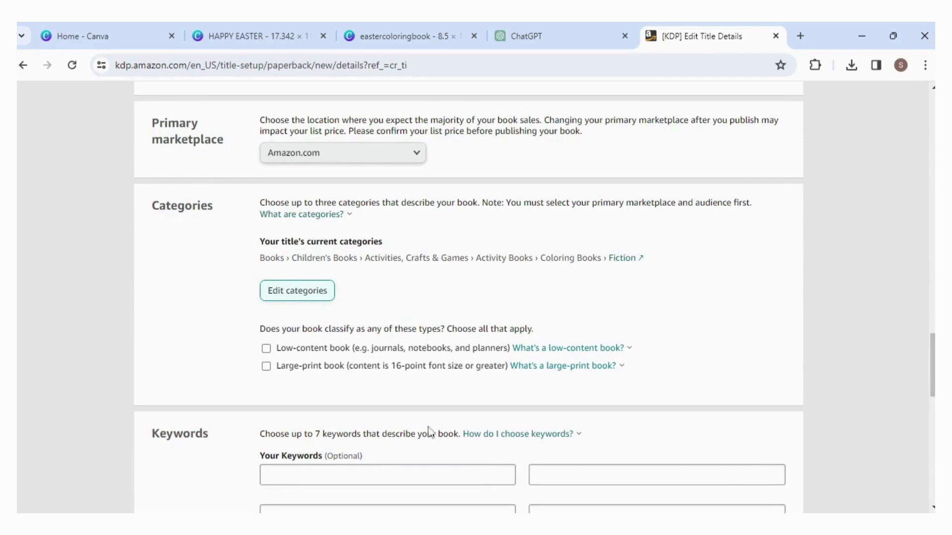
# - Add the keyword 'happy easter drawings illustrations', then Save and Continue to Paperback Content
pyautogui.click(426, 475)
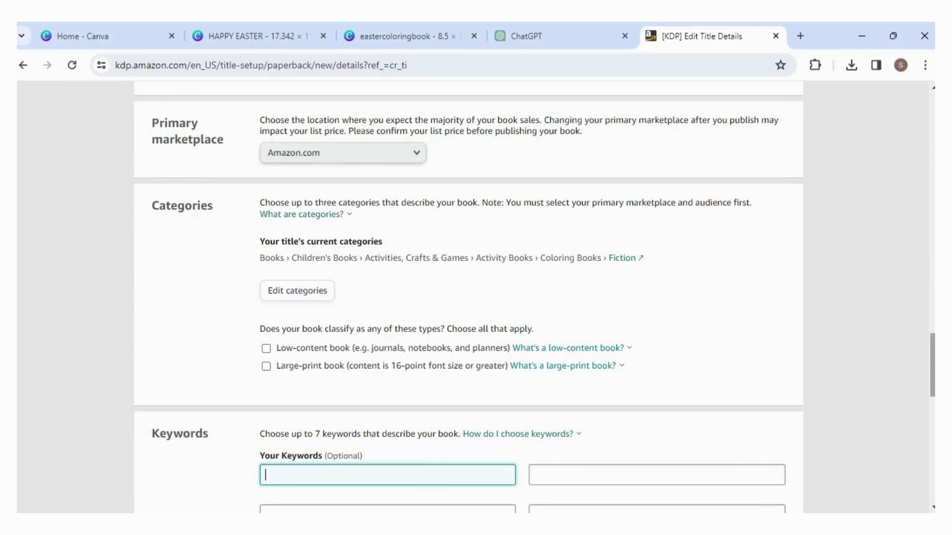
pyautogui.scroll(-5, 396, 258)
pyautogui.scroll(2, 396, 257)
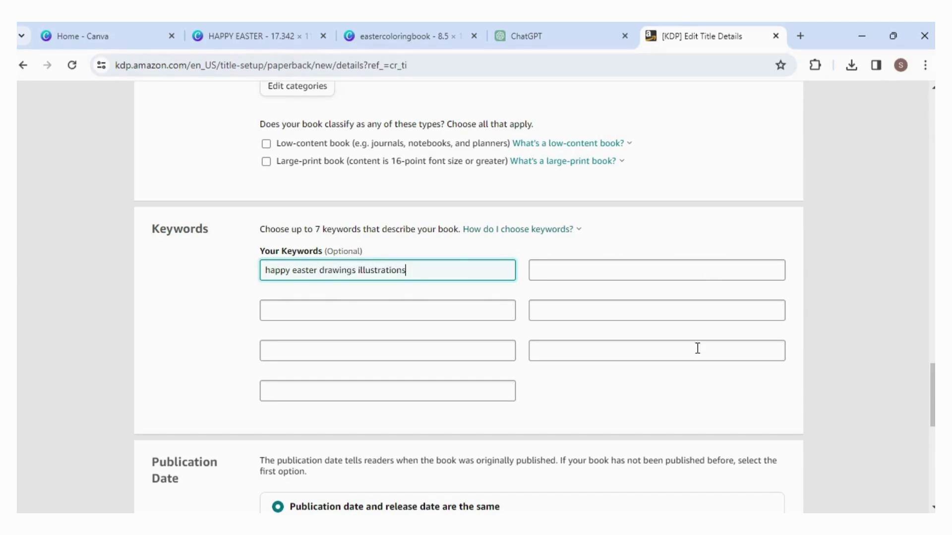
pyautogui.scroll(-6, 794, 403)
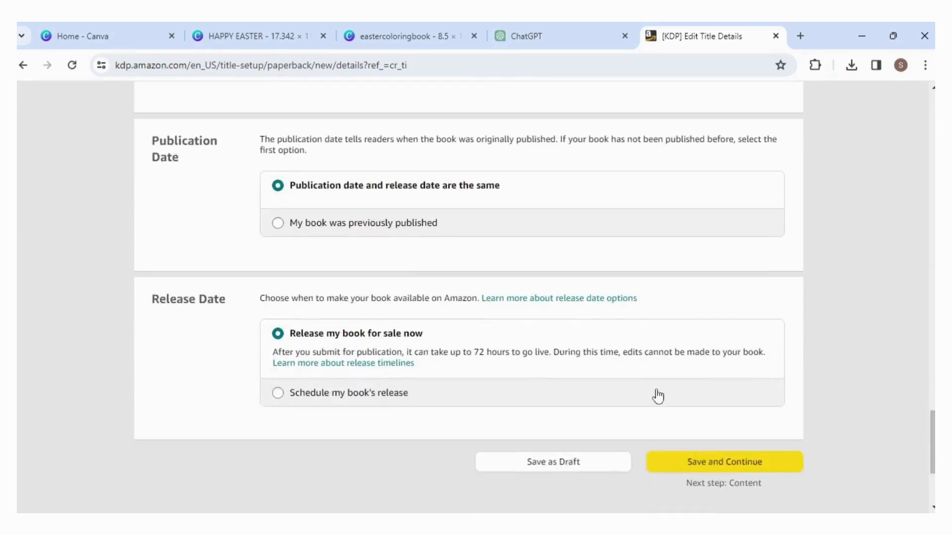
pyautogui.click(710, 461)
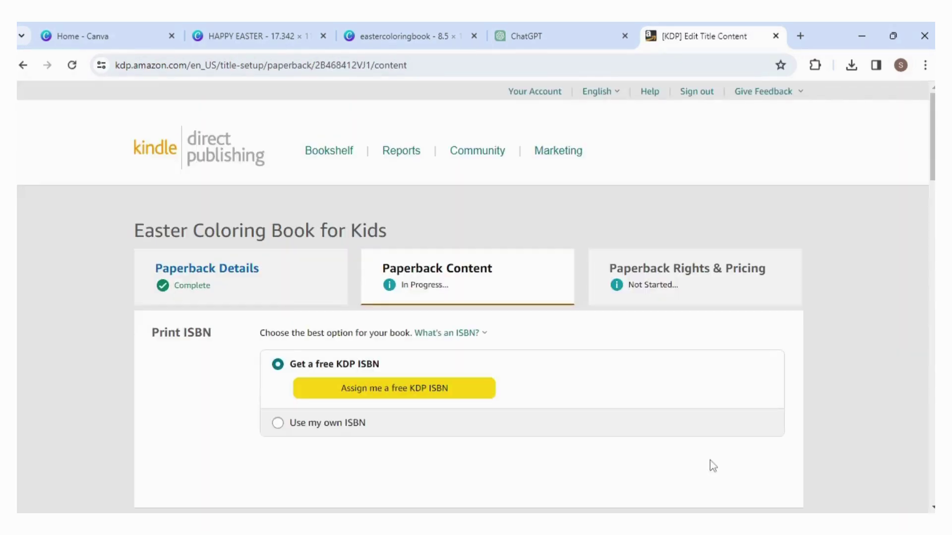
pyautogui.scroll(-3, 435, 328)
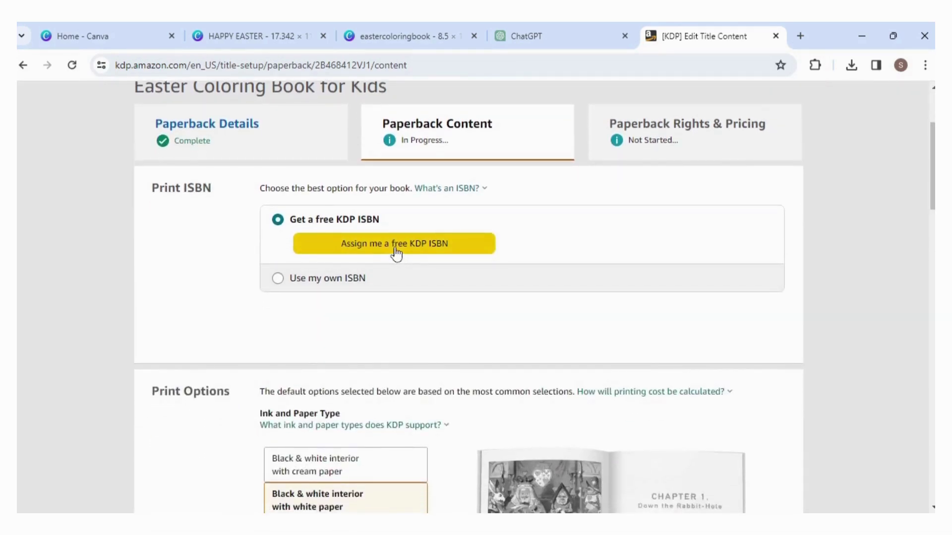
# - Assign a free KDP ISBN to the paperback
pyautogui.click(278, 284)
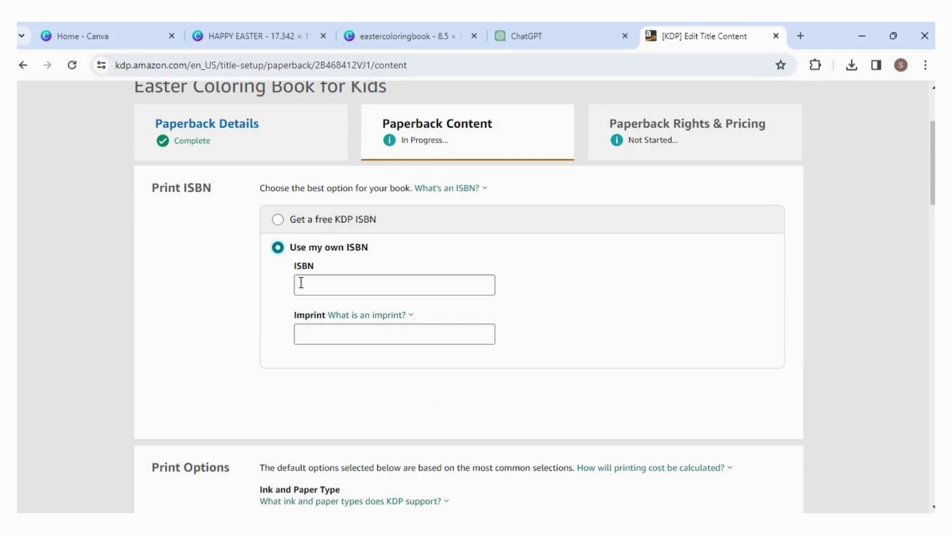
pyautogui.click(278, 220)
pyautogui.click(320, 247)
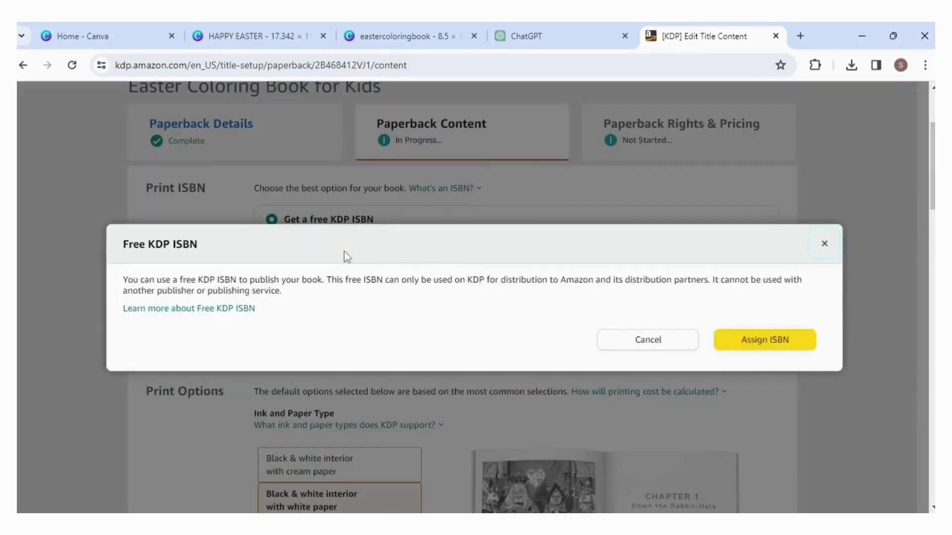
pyautogui.click(746, 341)
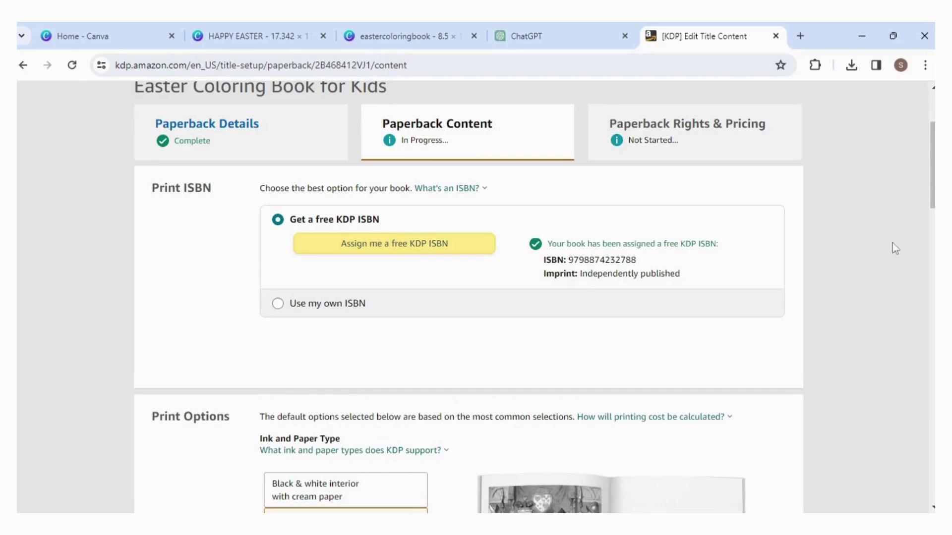
# - Set the trim size to 8.5 x 11 in and choose a Glossy cover finish
pyautogui.scroll(-5, 930, 210)
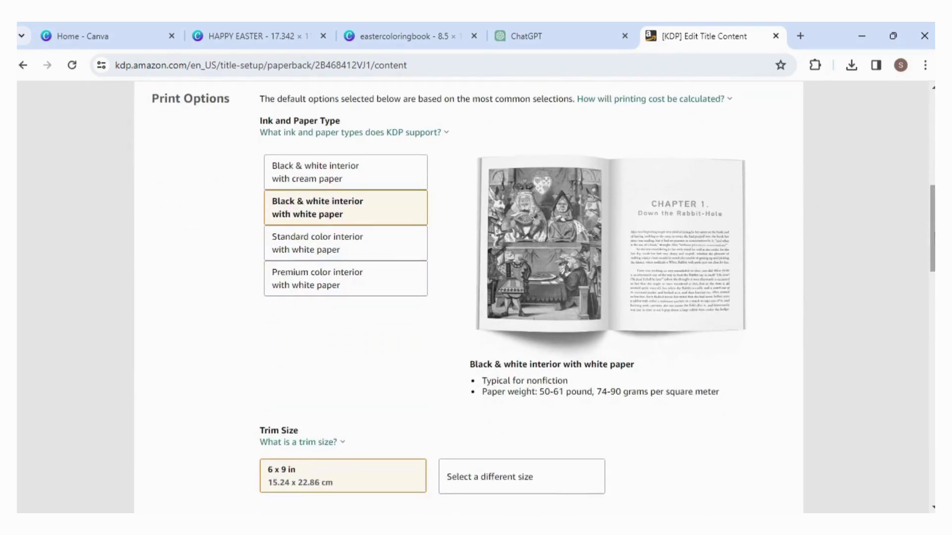
pyautogui.scroll(-4, 726, 308)
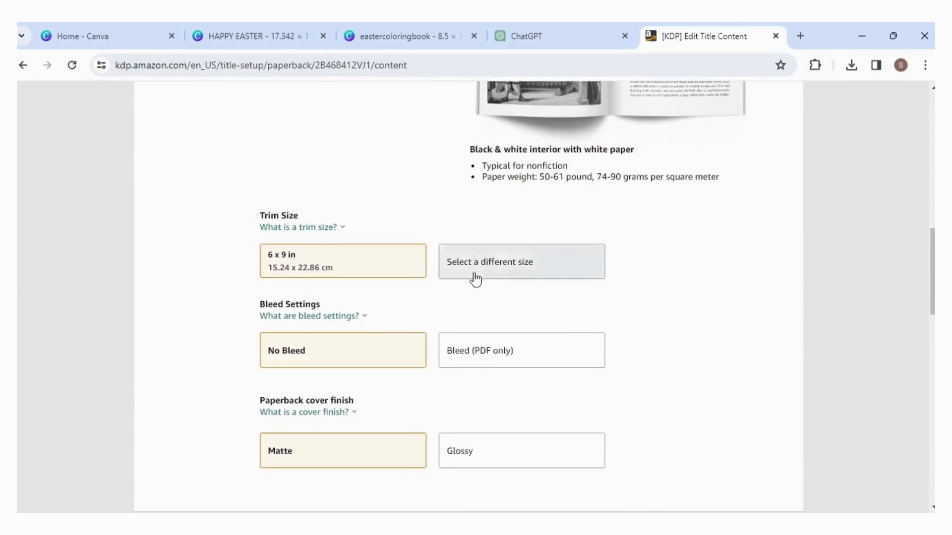
pyautogui.click(476, 279)
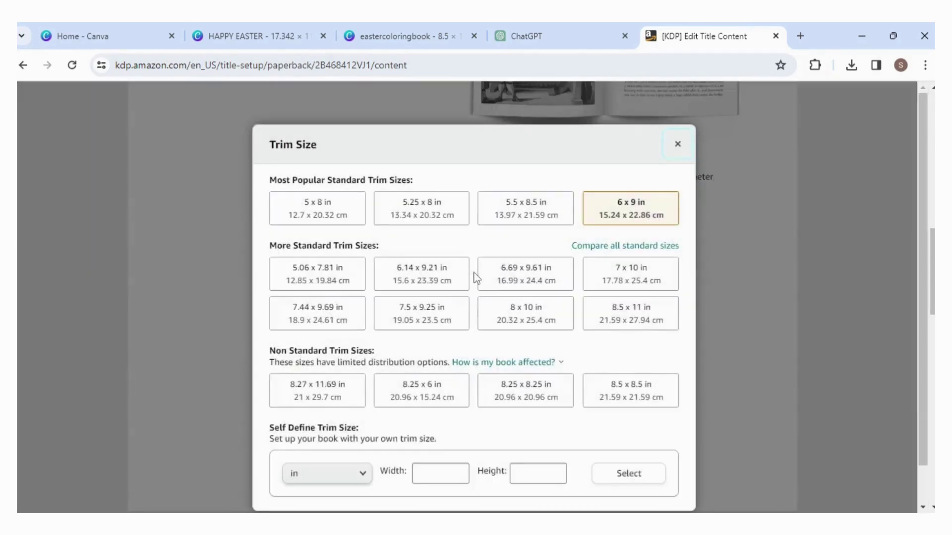
pyautogui.click(623, 325)
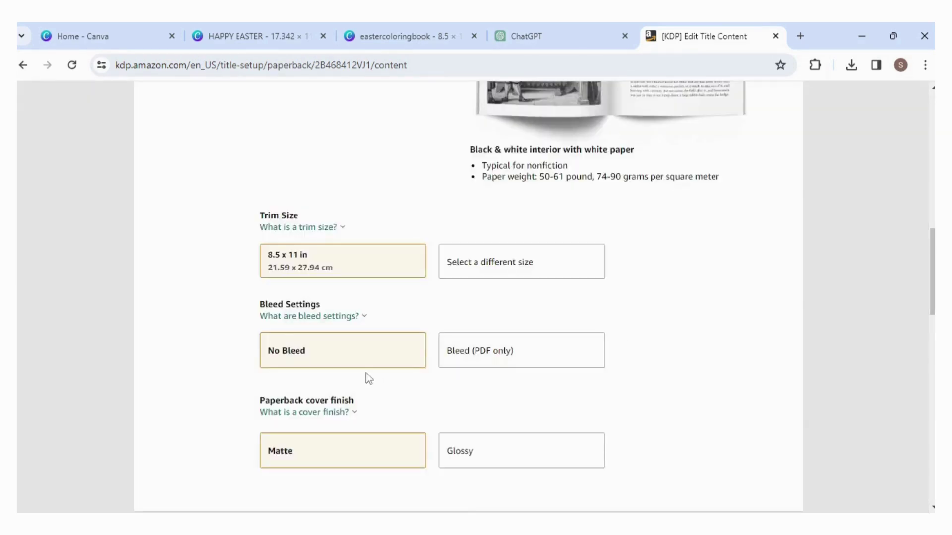
pyautogui.click(483, 449)
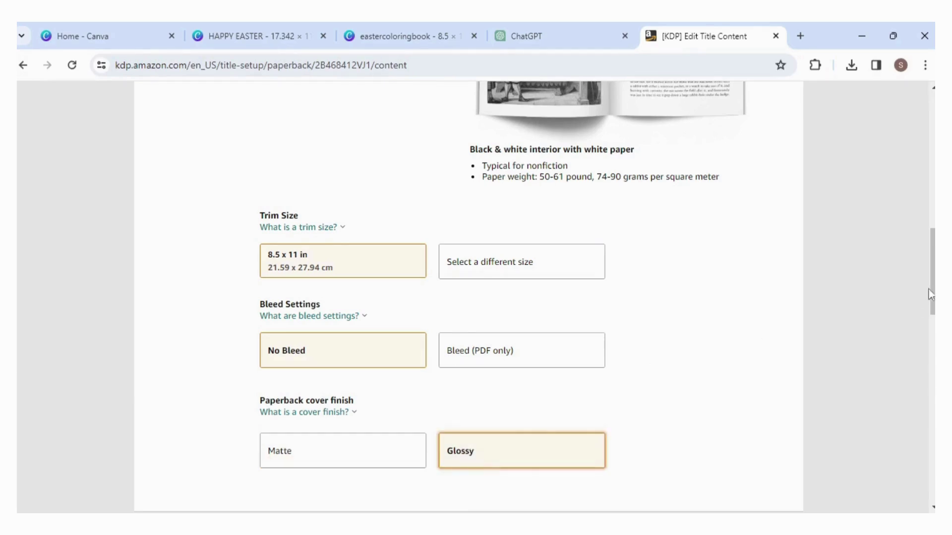
pyautogui.scroll(-6, 385, 311)
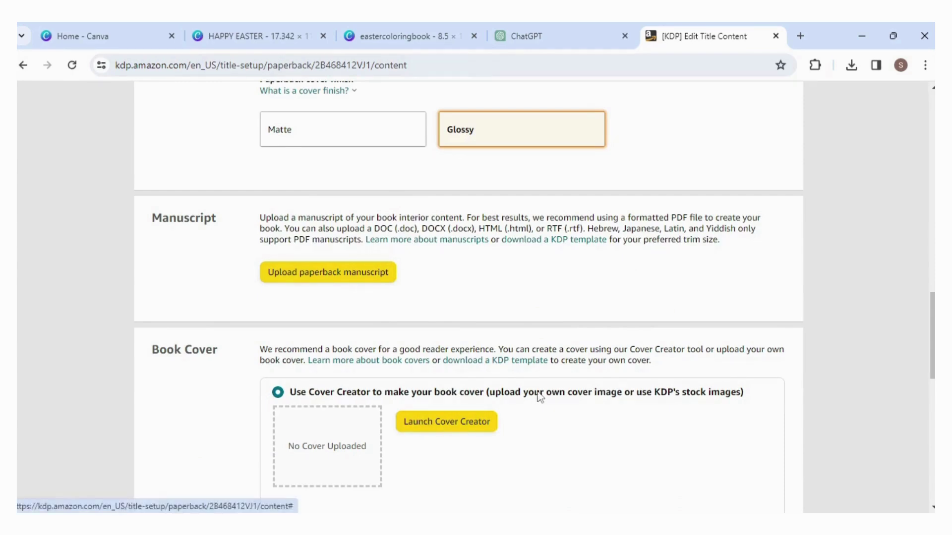
# - Declare AI use: some text sections from ChatGPT with minimal editing
pyautogui.scroll(-2, 931, 337)
pyautogui.scroll(-2, 469, 297)
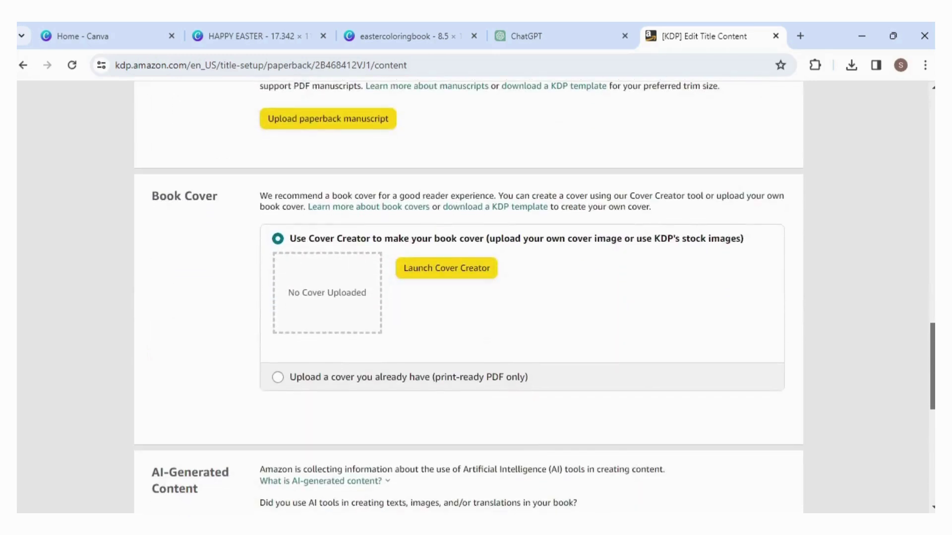
pyautogui.scroll(-3, 816, 372)
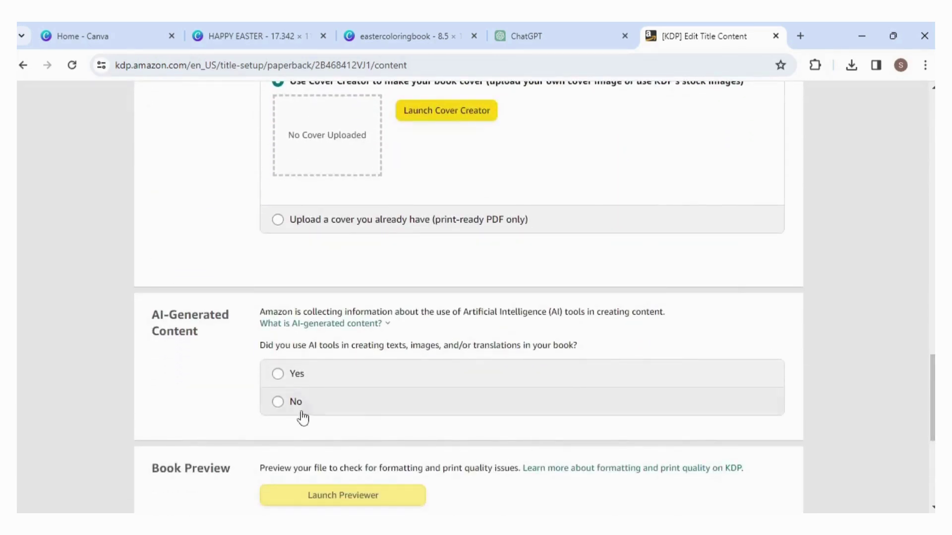
pyautogui.click(278, 379)
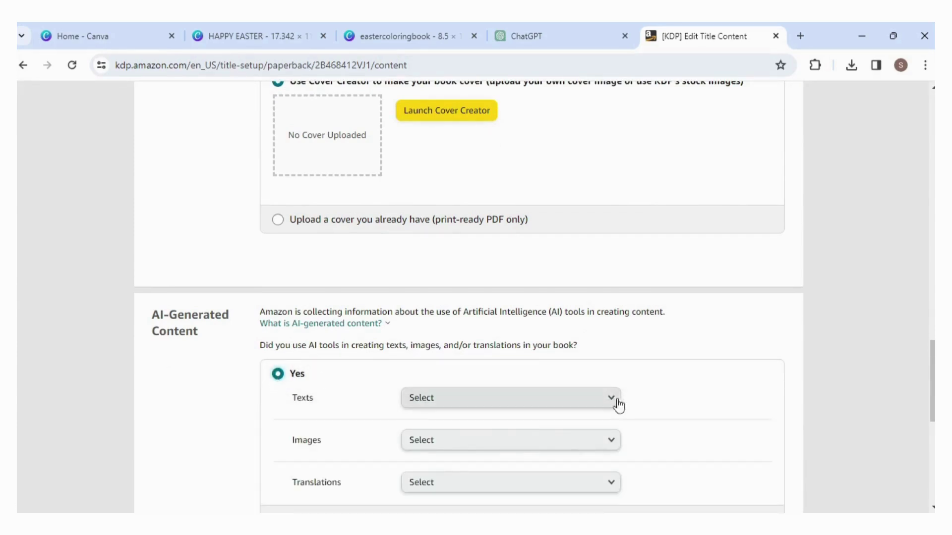
pyautogui.click(614, 401)
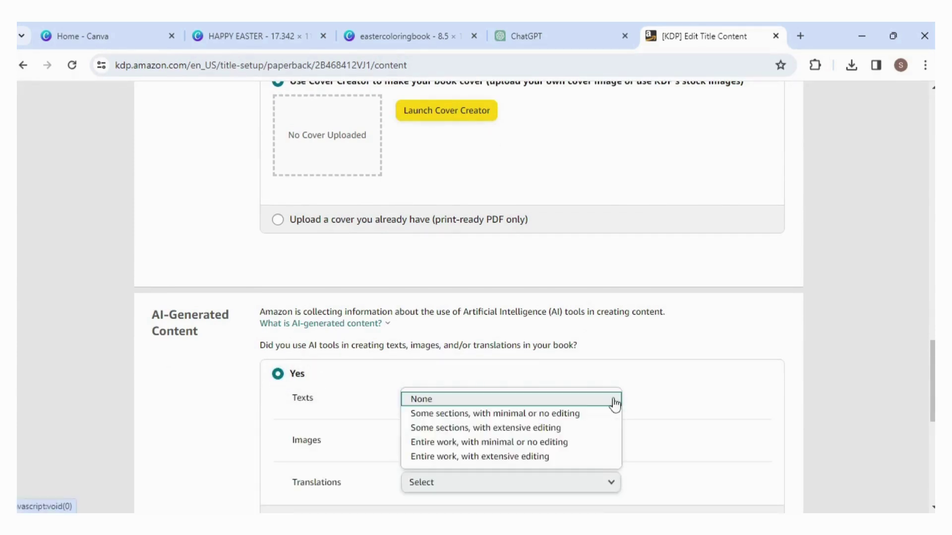
pyautogui.click(588, 414)
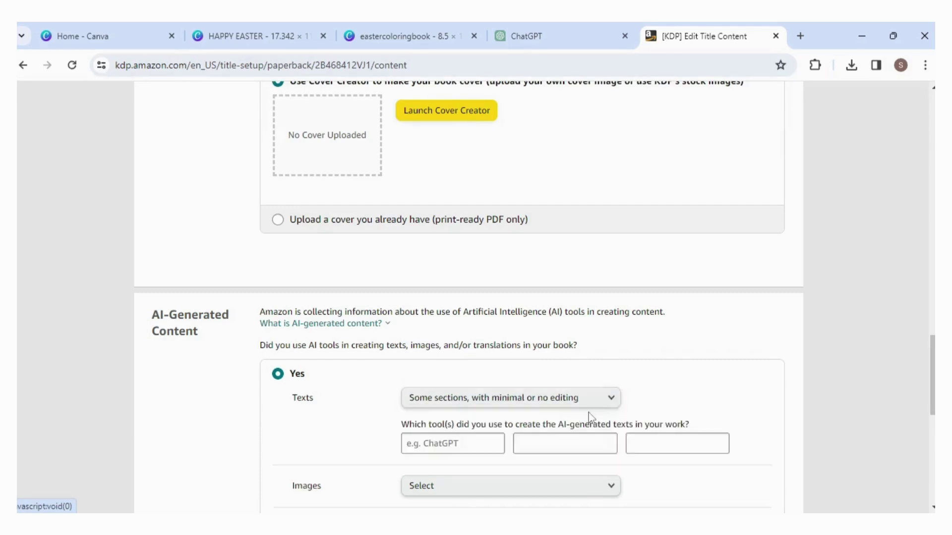
pyautogui.click(483, 442)
pyautogui.write('chatgpt')
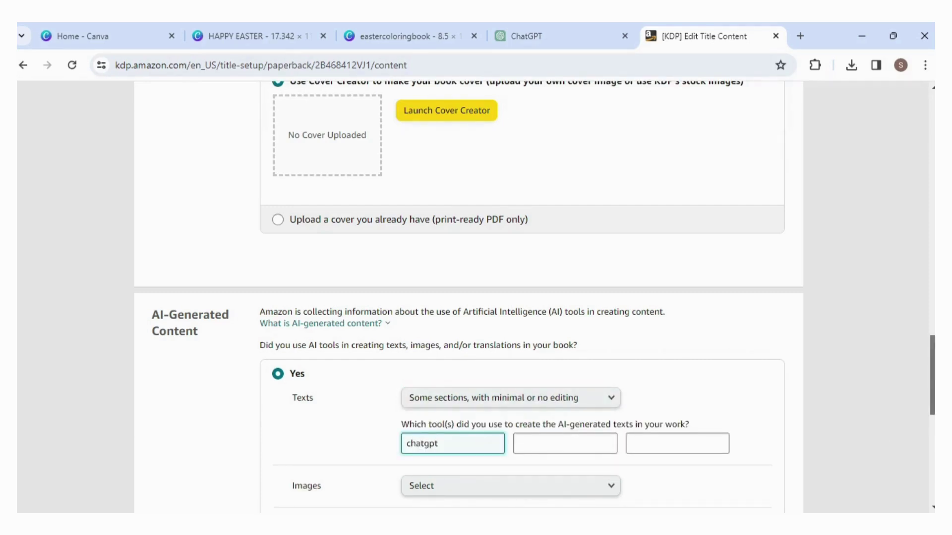
# - Declare many Canva AI images with minimal editing, and set AI translations to None
pyautogui.scroll(-4, 932, 377)
pyautogui.click(614, 267)
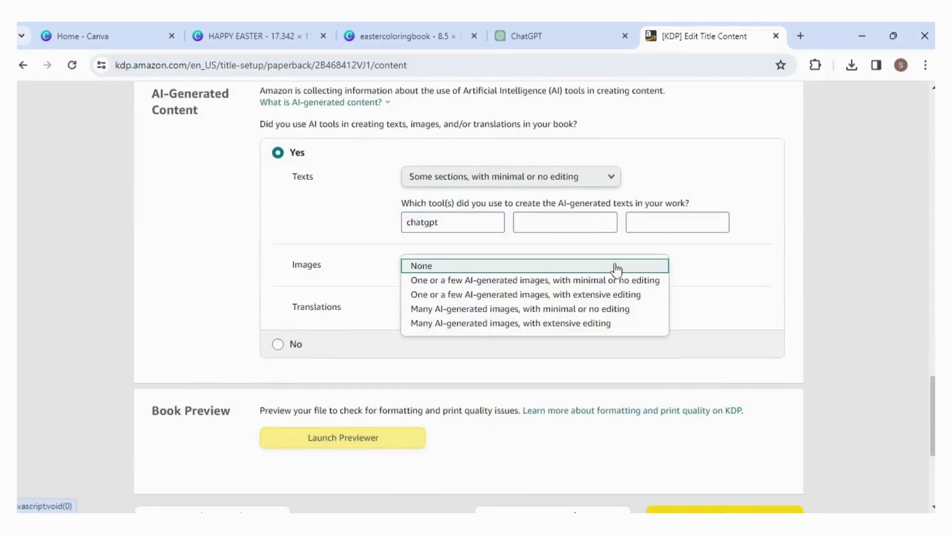
pyautogui.click(519, 309)
pyautogui.click(477, 318)
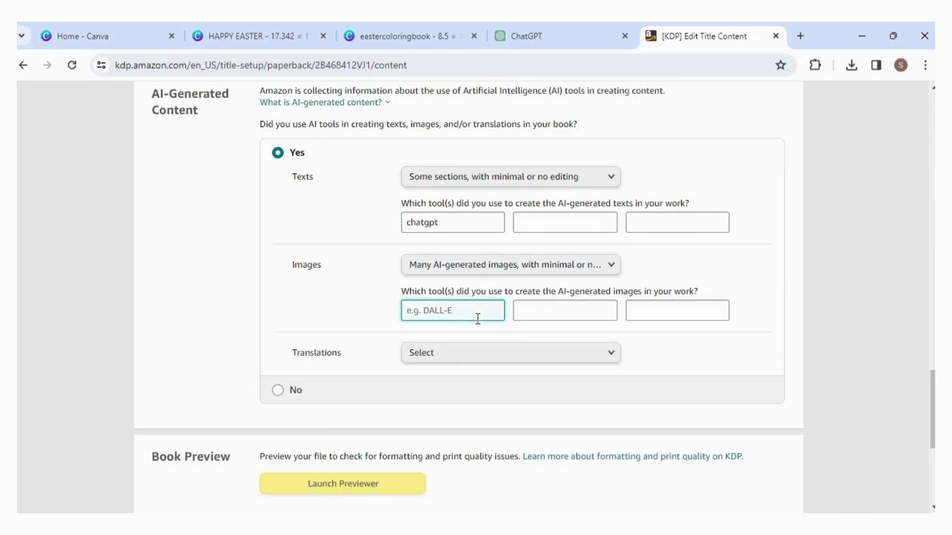
pyautogui.write('canva')
pyautogui.click(563, 354)
pyautogui.click(521, 355)
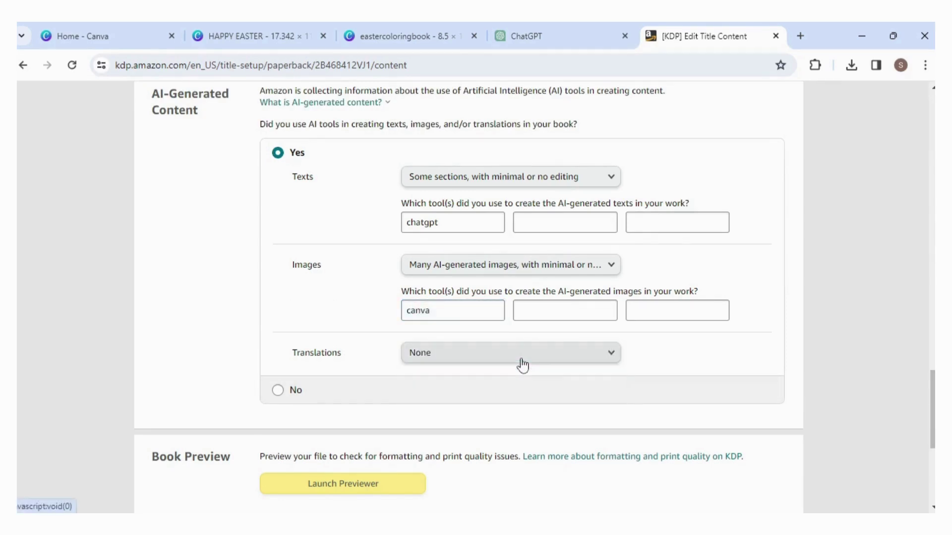
pyautogui.scroll(-3, 476, 298)
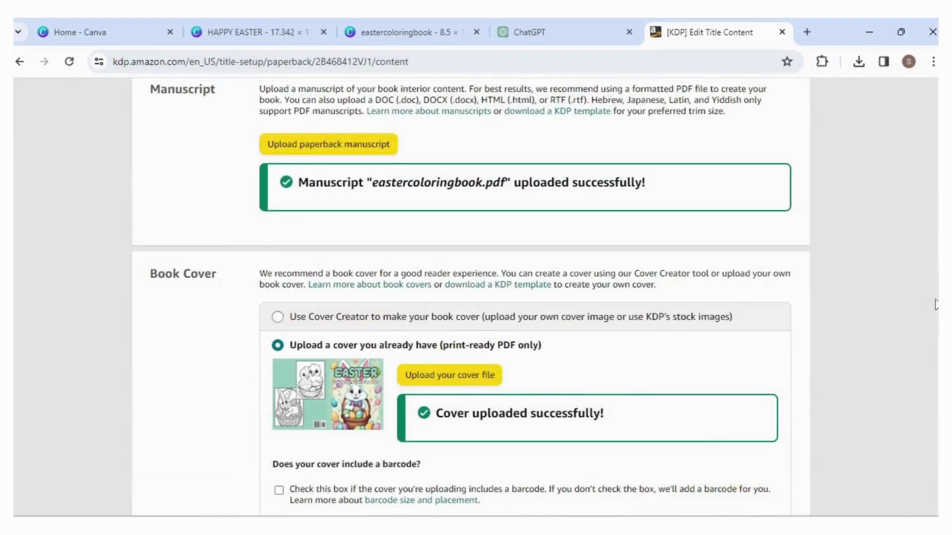
# - Preview the cover and pages 1–5 in the Print Previewer, then approve the 41-page interior
pyautogui.scroll(-5, 934, 352)
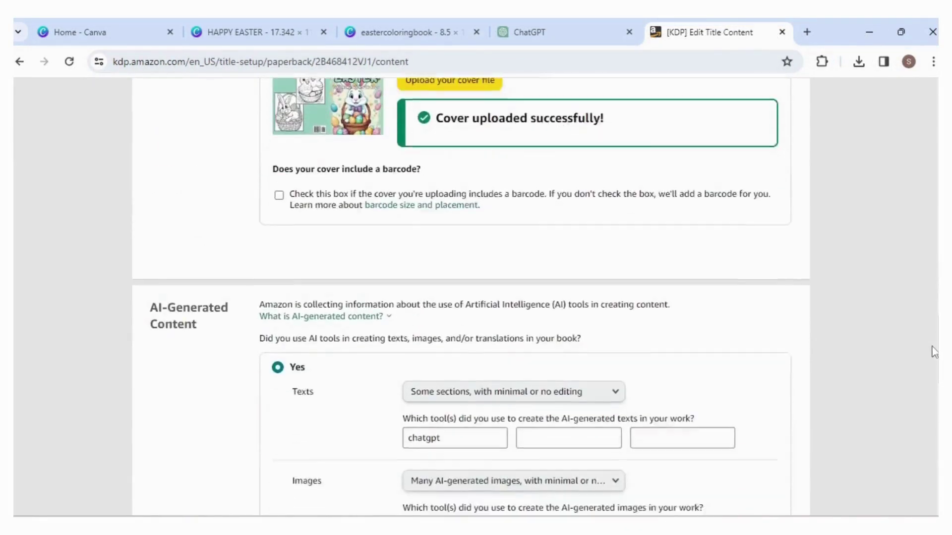
pyautogui.scroll(-3, 933, 351)
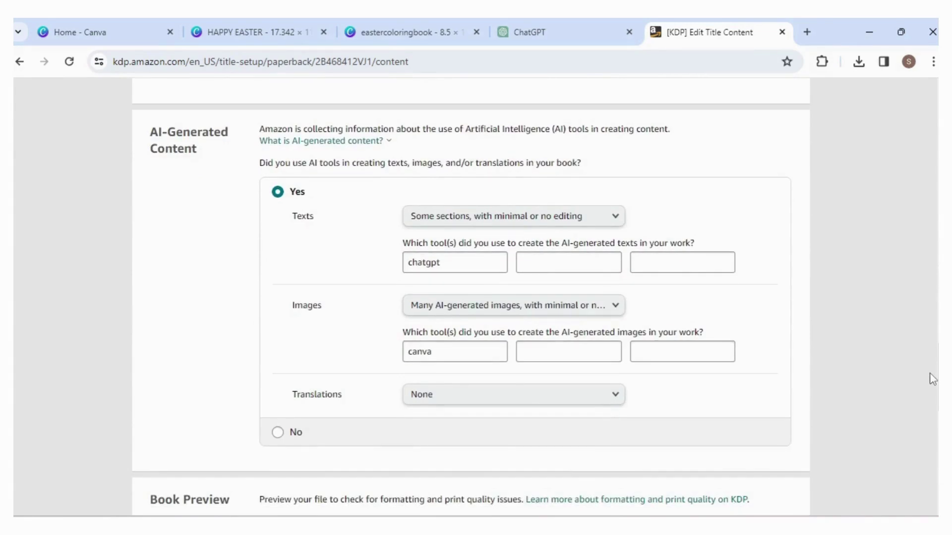
pyautogui.scroll(-2, 932, 382)
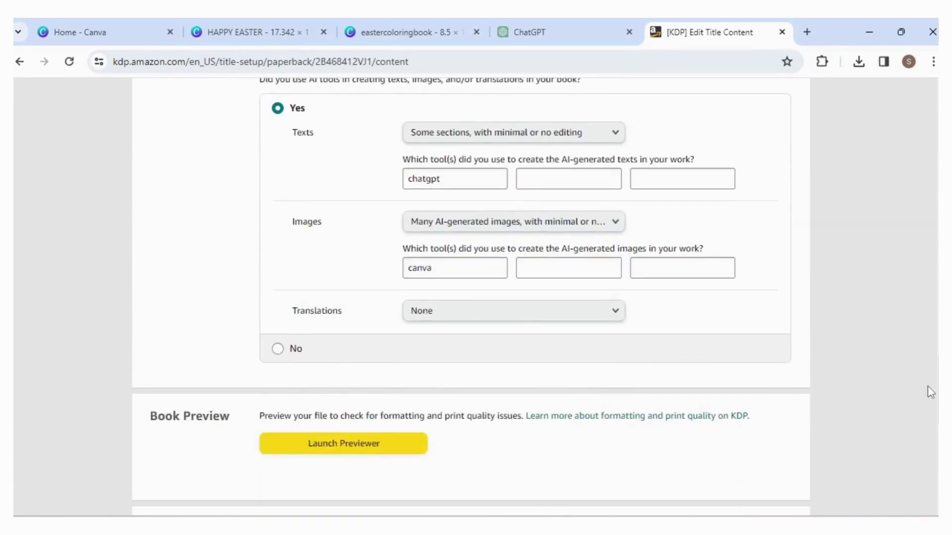
pyautogui.click(381, 452)
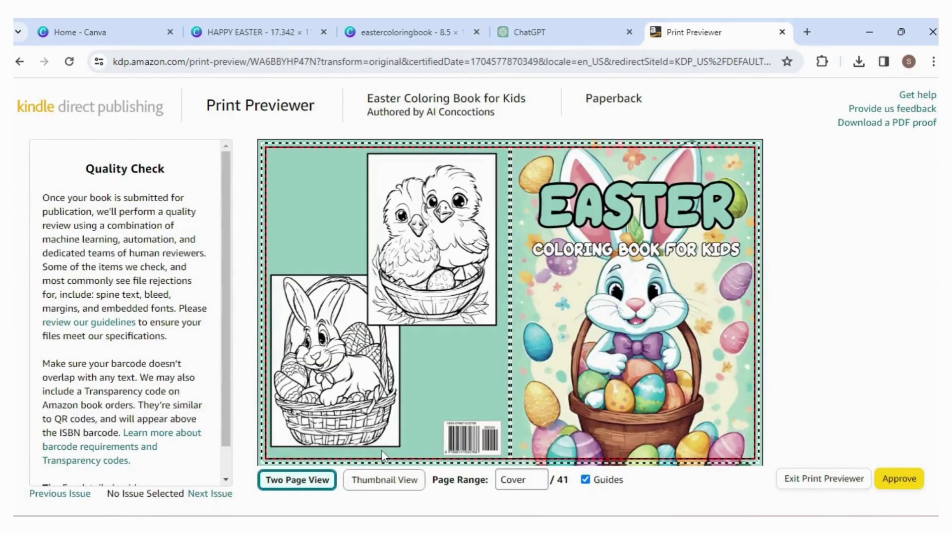
pyautogui.scroll(-2, 230, 194)
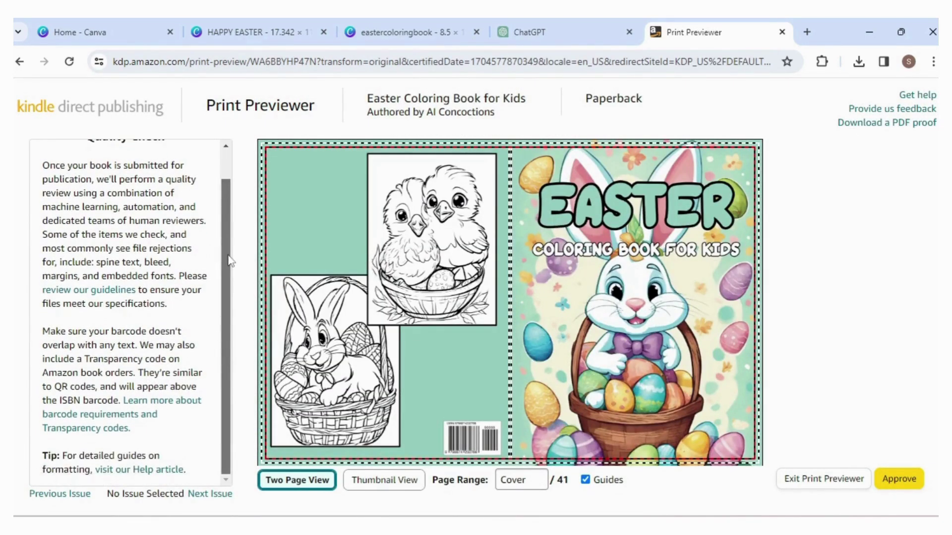
pyautogui.scroll(1, 230, 213)
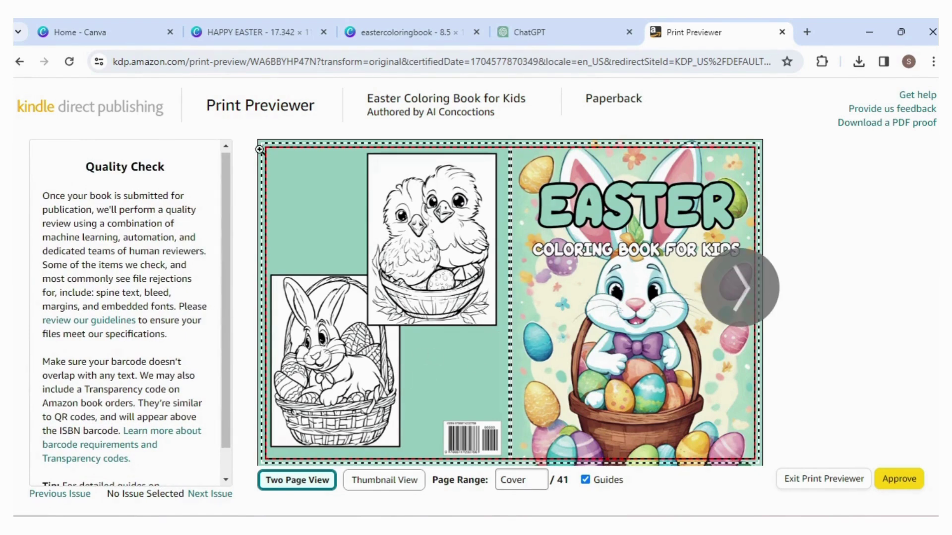
pyautogui.click(740, 298)
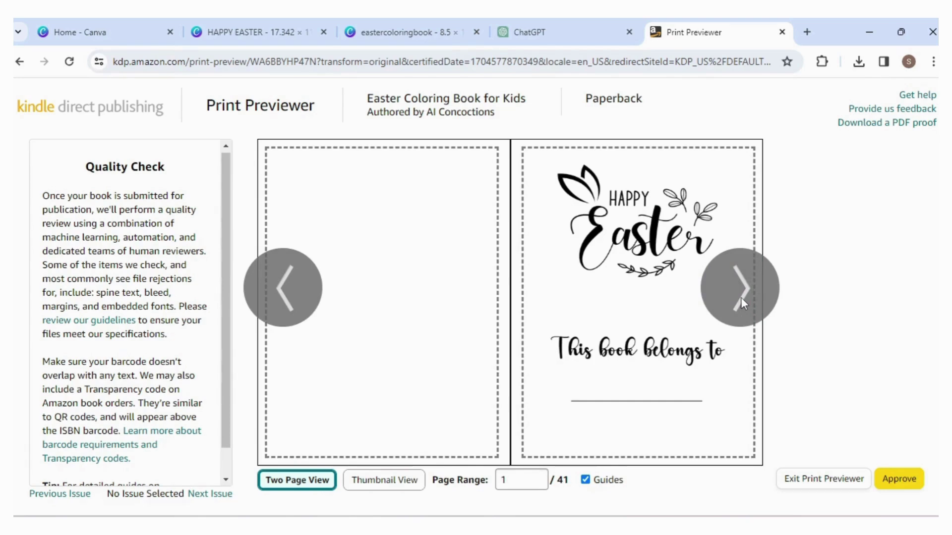
pyautogui.click(741, 298)
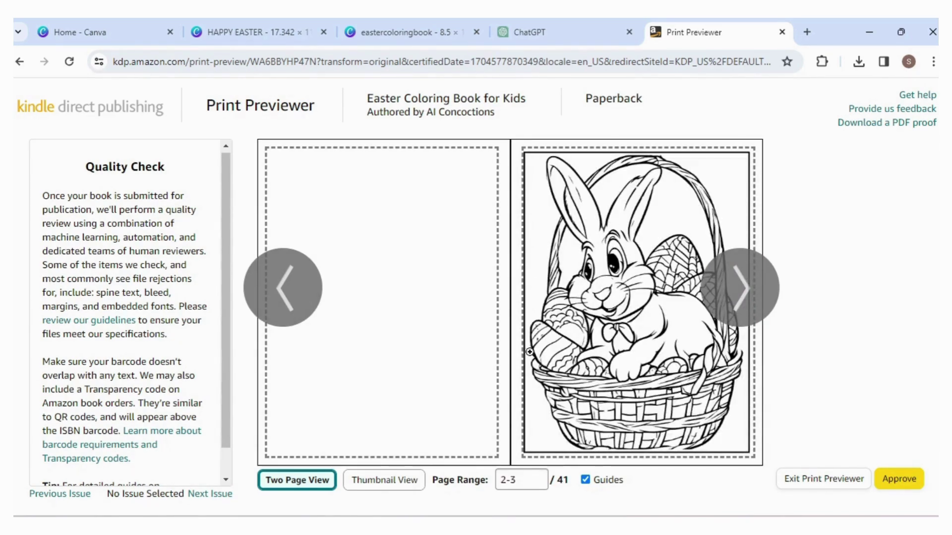
pyautogui.click(741, 299)
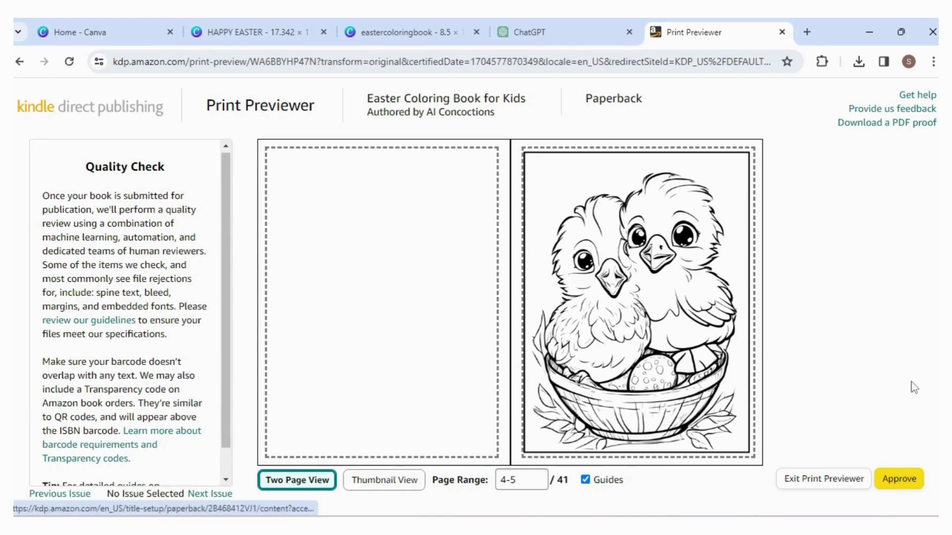
pyautogui.click(898, 481)
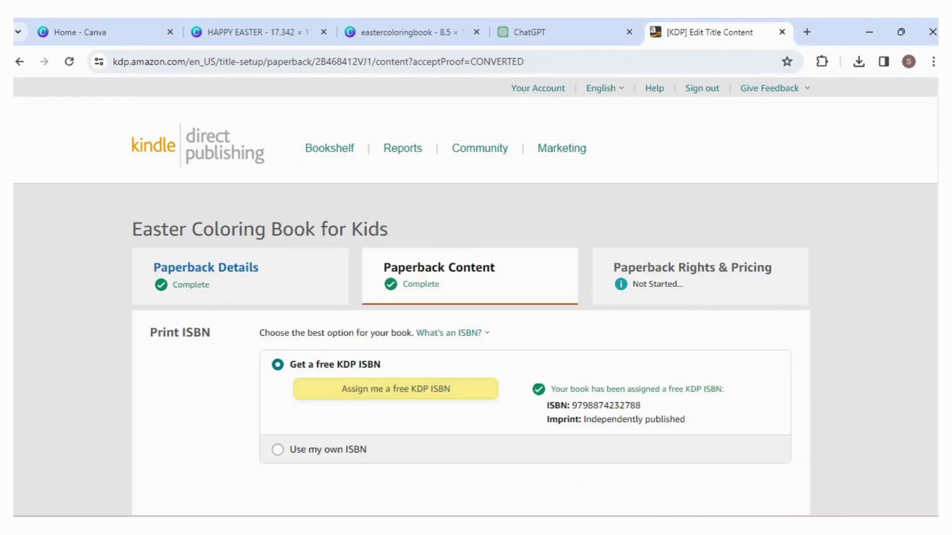
# - Save the completed Paperback Content step and continue to Pricing
pyautogui.scroll(-1, 475, 293)
pyautogui.scroll(-20, 475, 298)
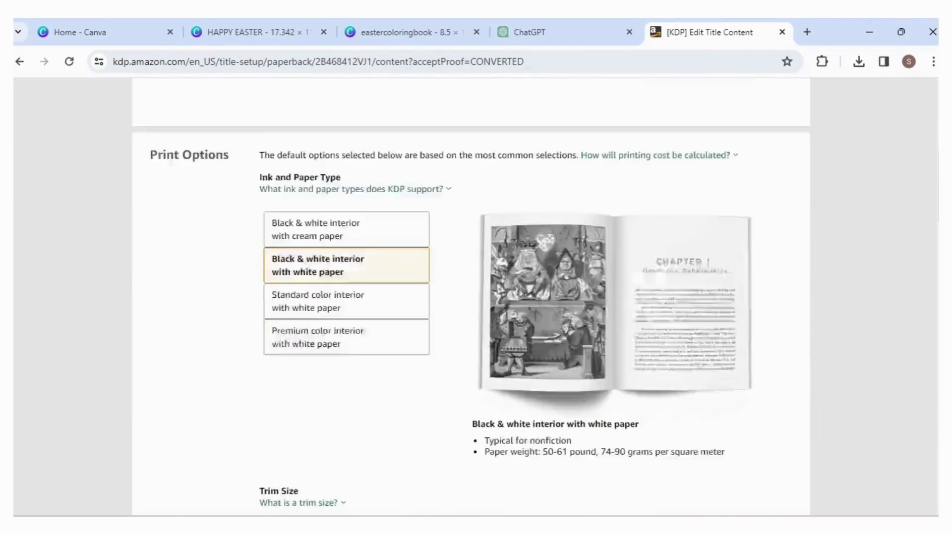
pyautogui.scroll(-10, 470, 297)
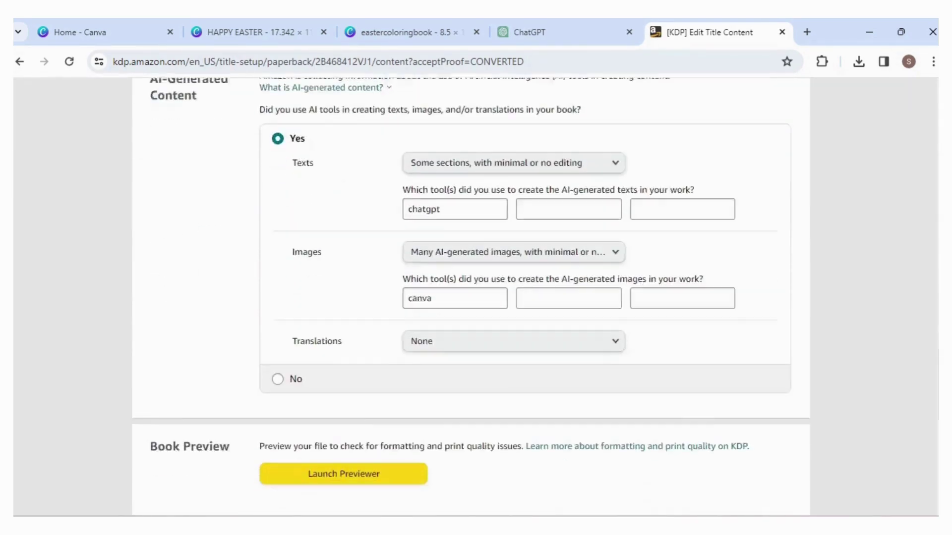
pyautogui.scroll(-4, 470, 297)
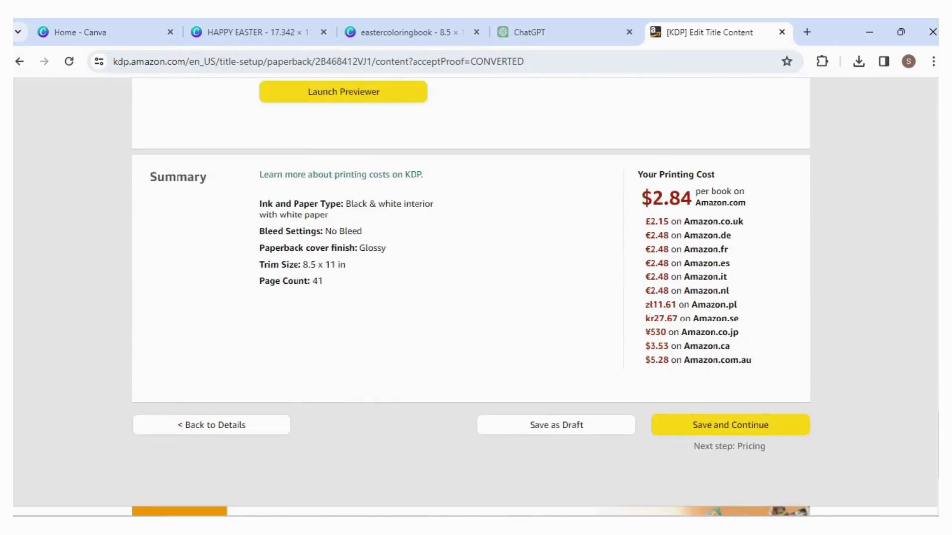
pyautogui.click(736, 421)
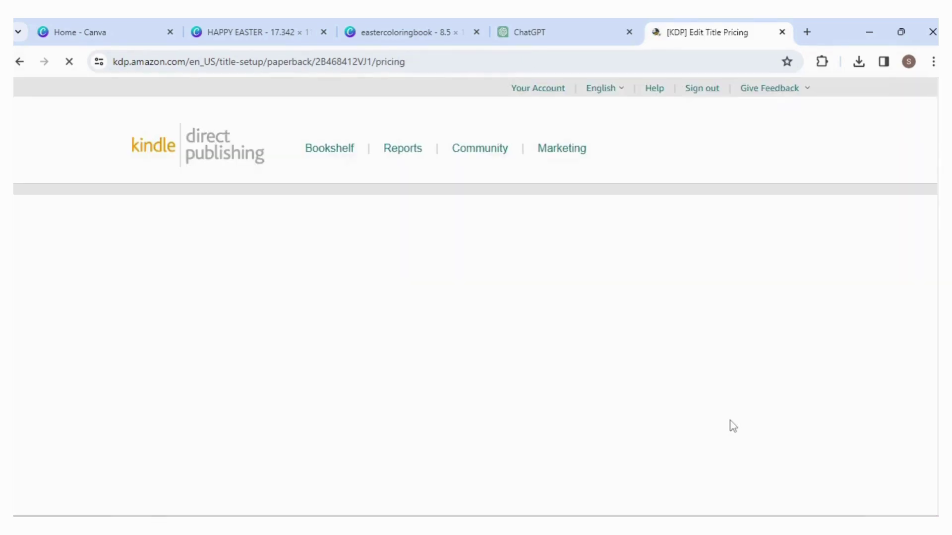
# - Set the Amazon.com list price to $6.99 and review the converted marketplace prices
pyautogui.scroll(-4, 498, 253)
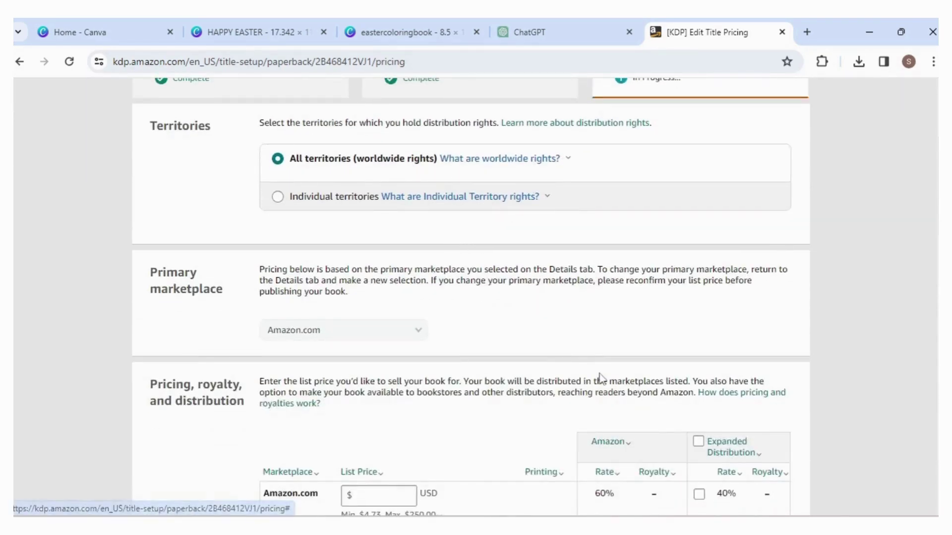
pyautogui.scroll(-4, 386, 315)
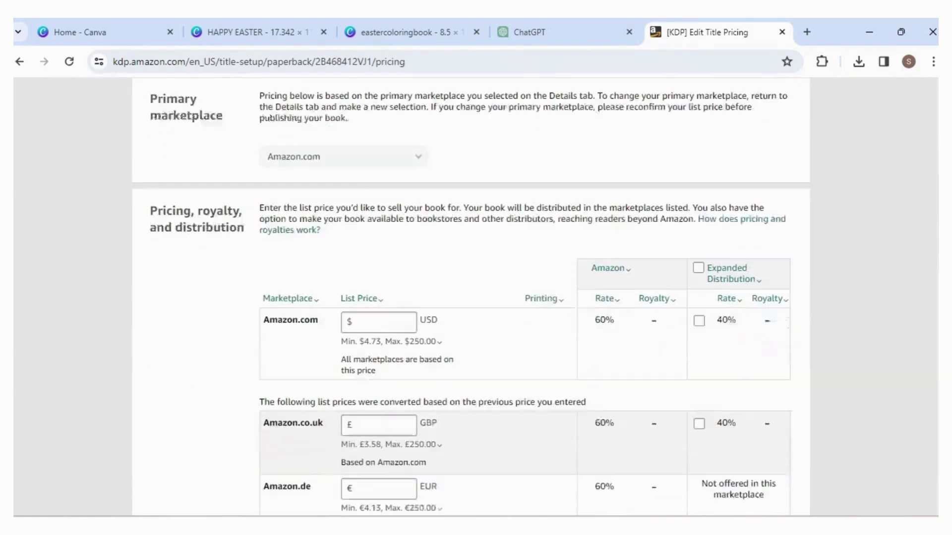
pyautogui.click(385, 314)
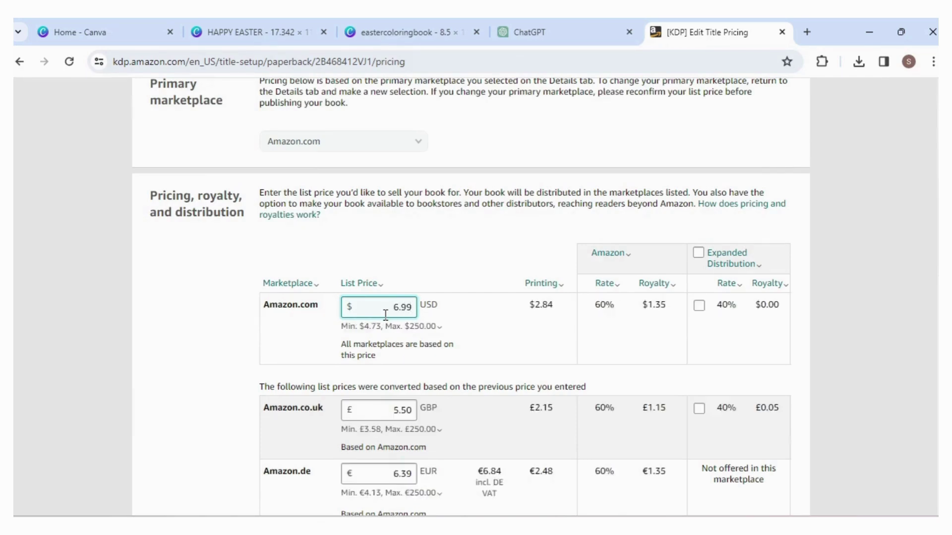
pyautogui.click(470, 400)
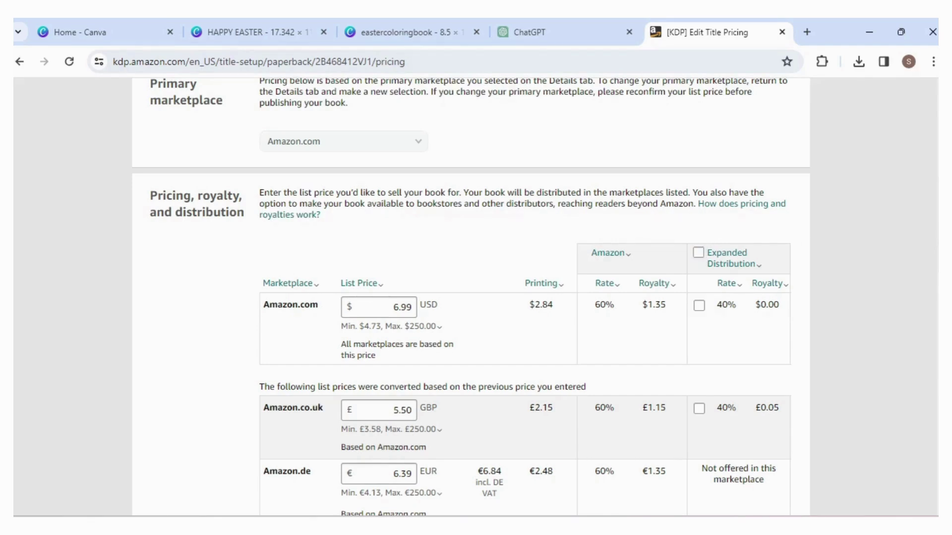
pyautogui.scroll(-4, 471, 298)
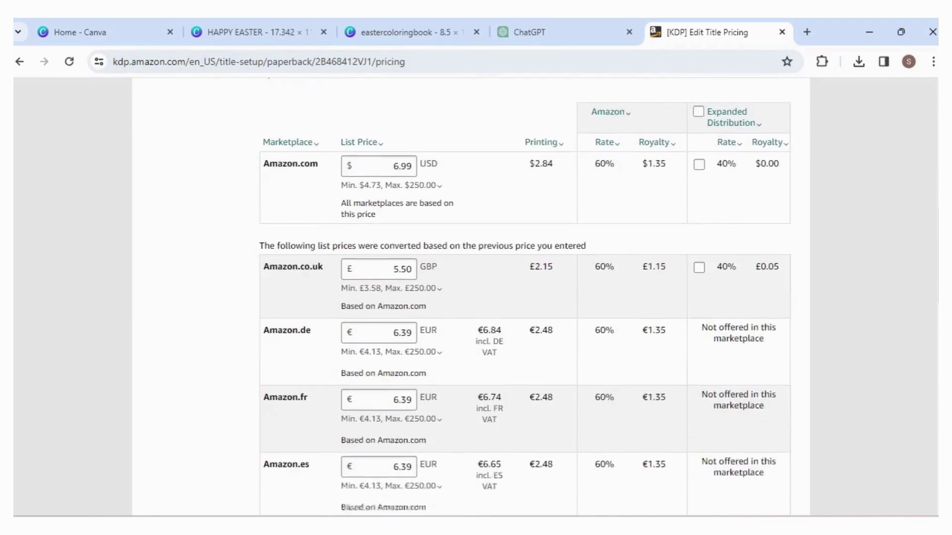
pyautogui.scroll(-1, 471, 297)
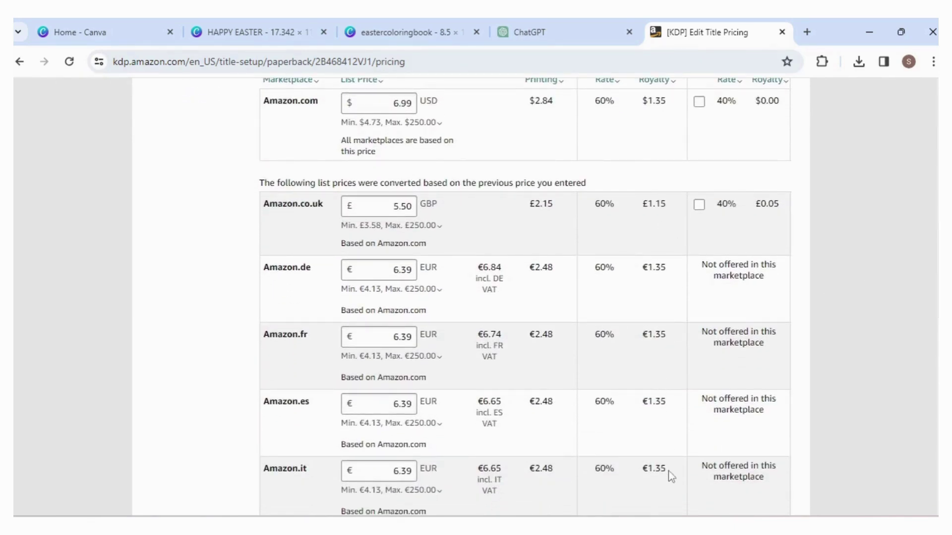
pyautogui.scroll(-9, 536, 298)
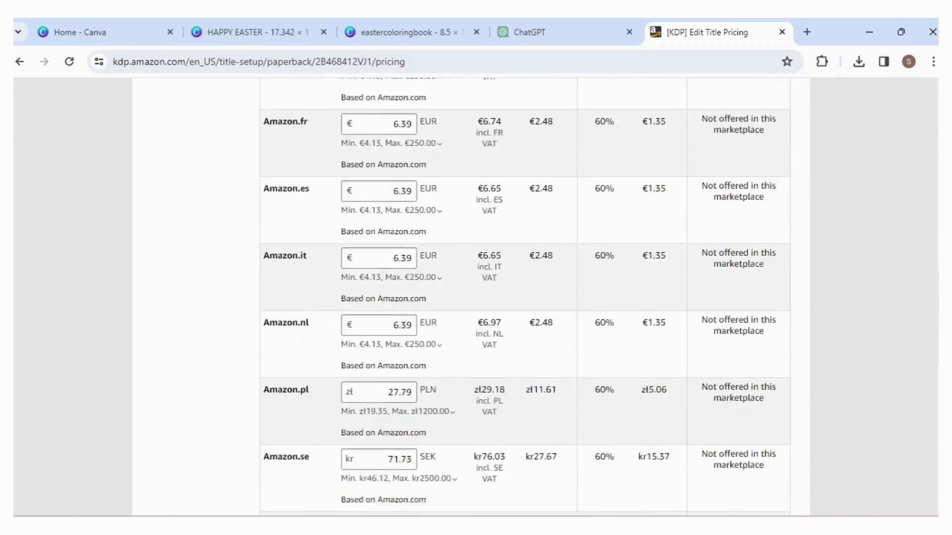
pyautogui.scroll(-4, 882, 446)
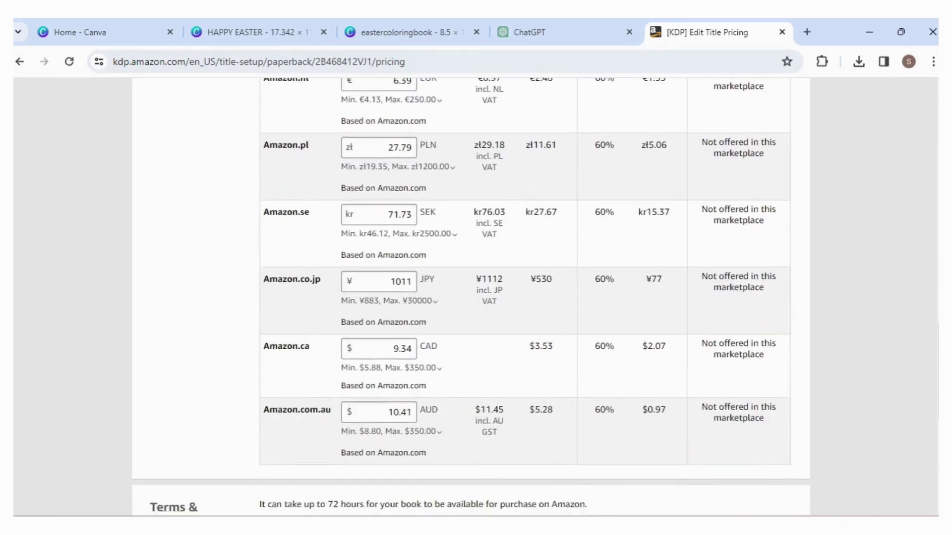